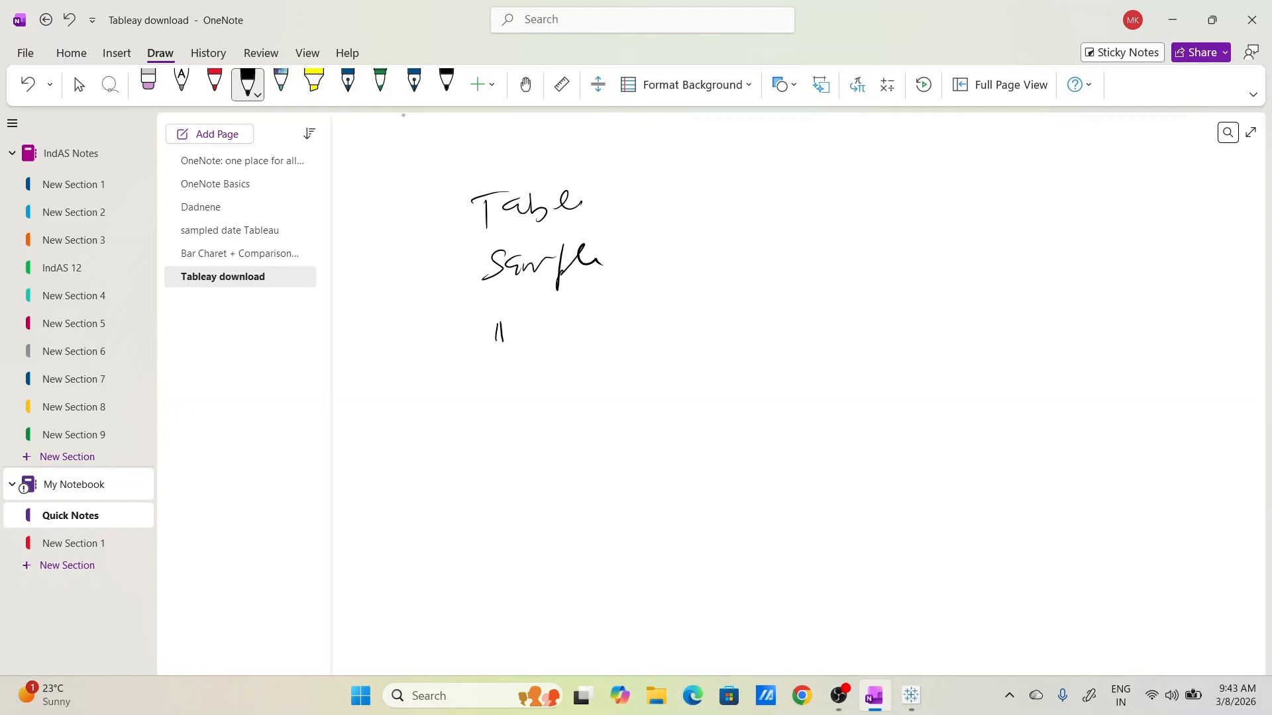
Step: Handwrite "Bar Chart" and "Dual Axis" beneath "Sample" on the page, and underline "Dual Axis"
{"action": "mouse_move", "coordinate": [501, 318]}
{"action": "left_mouse_down"}
{"action": "mouse_move", "coordinate": [540, 328]}
{"action": "mouse_move", "coordinate": [686, 302]}
{"action": "left_mouse_up"}
{"action": "left_click_drag", "start_coordinate": [514, 363], "coordinate": [515, 389]}
{"action": "left_click_drag", "start_coordinate": [526, 371], "coordinate": [663, 378]}
{"action": "left_click_drag", "start_coordinate": [515, 410], "coordinate": [658, 389]}
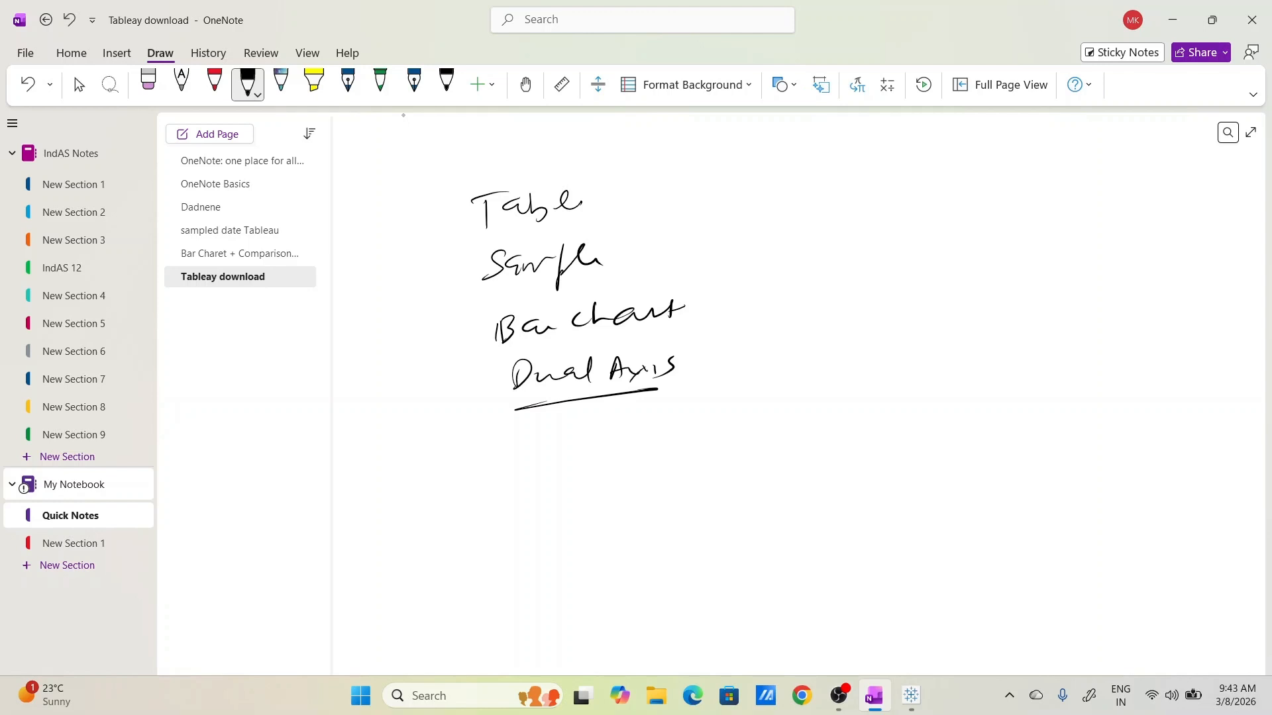
Step: Handwrite "Bullet Chart" below "Dual Axis", underline "Chart" and put a small arrow in front of the line
{"action": "mouse_move", "coordinate": [515, 438]}
{"action": "left_mouse_down"}
{"action": "mouse_move", "coordinate": [511, 463]}
{"action": "mouse_move", "coordinate": [631, 437]}
{"action": "left_mouse_up"}
{"action": "mouse_move", "coordinate": [665, 427]}
{"action": "left_mouse_down"}
{"action": "mouse_move", "coordinate": [652, 451]}
{"action": "mouse_move", "coordinate": [716, 445]}
{"action": "mouse_move", "coordinate": [742, 419]}
{"action": "left_mouse_up"}
{"action": "left_click_drag", "start_coordinate": [729, 432], "coordinate": [753, 428]}
{"action": "left_click_drag", "start_coordinate": [644, 468], "coordinate": [760, 454]}
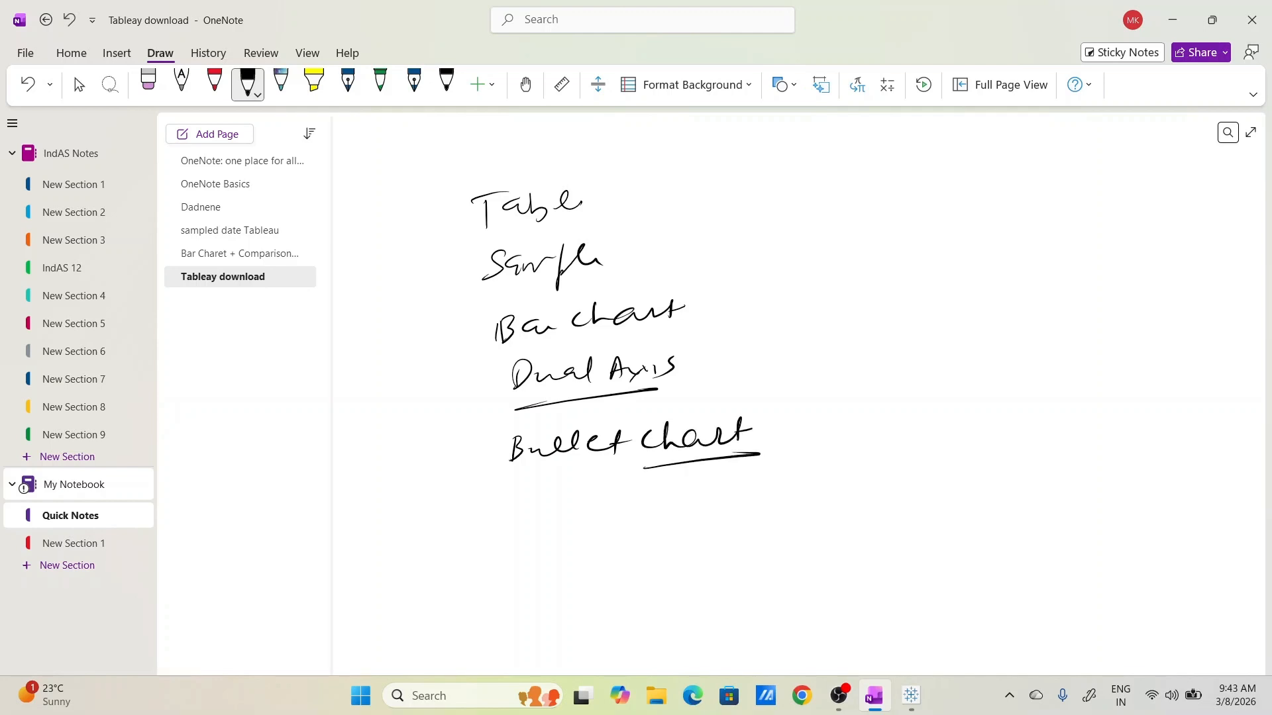
{"action": "mouse_move", "coordinate": [465, 463]}
{"action": "left_mouse_down"}
{"action": "mouse_move", "coordinate": [495, 453]}
{"action": "mouse_move", "coordinate": [488, 461]}
{"action": "left_mouse_up"}
Step: Add an arrowed line reading "Liner Chart" below, underlining its "Chart" and also the word "Bullet" above
{"action": "mouse_move", "coordinate": [457, 527]}
{"action": "left_mouse_down"}
{"action": "mouse_move", "coordinate": [488, 516]}
{"action": "mouse_move", "coordinate": [481, 538]}
{"action": "left_mouse_up"}
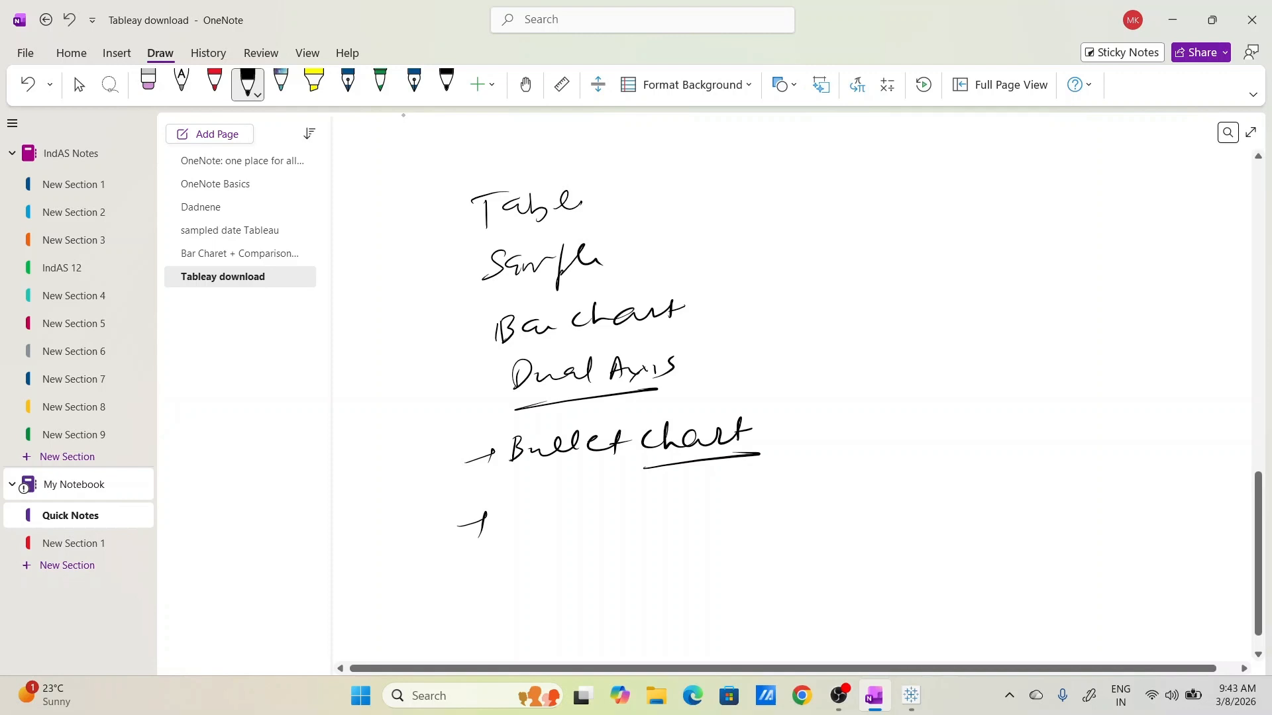
{"action": "left_click_drag", "start_coordinate": [555, 462], "coordinate": [654, 452]}
{"action": "left_click_drag", "start_coordinate": [530, 505], "coordinate": [556, 527]}
{"action": "left_click_drag", "start_coordinate": [553, 518], "coordinate": [598, 524]}
{"action": "mouse_move", "coordinate": [616, 514]}
{"action": "left_mouse_down"}
{"action": "mouse_move", "coordinate": [639, 505]}
{"action": "mouse_move", "coordinate": [618, 521]}
{"action": "left_mouse_up"}
{"action": "left_click_drag", "start_coordinate": [666, 502], "coordinate": [689, 520]}
{"action": "left_click_drag", "start_coordinate": [689, 515], "coordinate": [726, 509]}
{"action": "mouse_move", "coordinate": [722, 498]}
{"action": "left_mouse_down"}
{"action": "mouse_move", "coordinate": [735, 521]}
{"action": "mouse_move", "coordinate": [748, 508]}
{"action": "left_mouse_up"}
{"action": "left_click_drag", "start_coordinate": [656, 542], "coordinate": [739, 530]}
Step: Draw an arrow from "Bullet Chart" and handwrite "Variance Analysis" beside it
{"action": "left_click_drag", "start_coordinate": [771, 434], "coordinate": [798, 428]}
{"action": "mouse_move", "coordinate": [802, 412]}
{"action": "left_mouse_down"}
{"action": "mouse_move", "coordinate": [793, 435]}
{"action": "mouse_move", "coordinate": [836, 402]}
{"action": "left_mouse_up"}
{"action": "left_click_drag", "start_coordinate": [854, 415], "coordinate": [942, 424]}
{"action": "mouse_move", "coordinate": [971, 411]}
{"action": "left_mouse_down"}
{"action": "mouse_move", "coordinate": [961, 422]}
{"action": "mouse_move", "coordinate": [1026, 384]}
{"action": "left_mouse_up"}
{"action": "mouse_move", "coordinate": [1038, 408]}
{"action": "left_mouse_down"}
{"action": "mouse_move", "coordinate": [1100, 388]}
{"action": "mouse_move", "coordinate": [1107, 424]}
{"action": "left_mouse_up"}
{"action": "left_click_drag", "start_coordinate": [1123, 390], "coordinate": [1142, 401]}
{"action": "left_click_drag", "start_coordinate": [1152, 389], "coordinate": [1148, 404]}
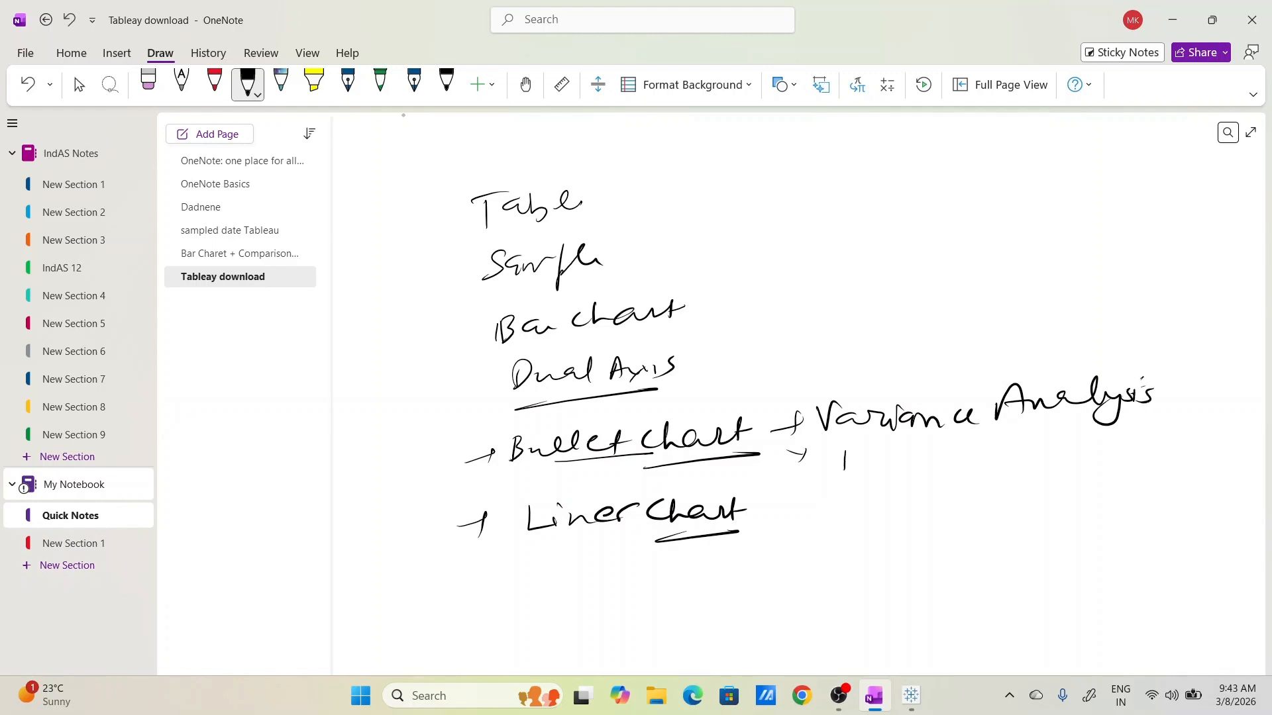
Step: Handwrite "Budget Sales vs Actual Sales" under "Variance Analysis" and underline the last "Sales"
{"action": "mouse_move", "coordinate": [845, 451]}
{"action": "left_mouse_down"}
{"action": "mouse_move", "coordinate": [861, 471]}
{"action": "mouse_move", "coordinate": [900, 457]}
{"action": "mouse_move", "coordinate": [919, 476]}
{"action": "mouse_move", "coordinate": [982, 444]}
{"action": "left_mouse_up"}
{"action": "mouse_move", "coordinate": [997, 448]}
{"action": "left_mouse_down"}
{"action": "mouse_move", "coordinate": [938, 470]}
{"action": "mouse_move", "coordinate": [958, 464]}
{"action": "left_mouse_up"}
{"action": "mouse_move", "coordinate": [960, 459]}
{"action": "left_mouse_down"}
{"action": "mouse_move", "coordinate": [992, 471]}
{"action": "mouse_move", "coordinate": [1043, 453]}
{"action": "left_mouse_up"}
{"action": "mouse_move", "coordinate": [1060, 438]}
{"action": "left_mouse_down"}
{"action": "mouse_move", "coordinate": [1064, 453]}
{"action": "mouse_move", "coordinate": [1088, 447]}
{"action": "left_mouse_up"}
{"action": "left_click_drag", "start_coordinate": [1101, 440], "coordinate": [1117, 447]}
{"action": "mouse_move", "coordinate": [1145, 430]}
{"action": "left_mouse_down"}
{"action": "mouse_move", "coordinate": [1137, 442]}
{"action": "mouse_move", "coordinate": [1175, 440]}
{"action": "left_mouse_up"}
{"action": "left_click_drag", "start_coordinate": [1179, 438], "coordinate": [1204, 440]}
{"action": "left_click_drag", "start_coordinate": [1150, 447], "coordinate": [1197, 445]}
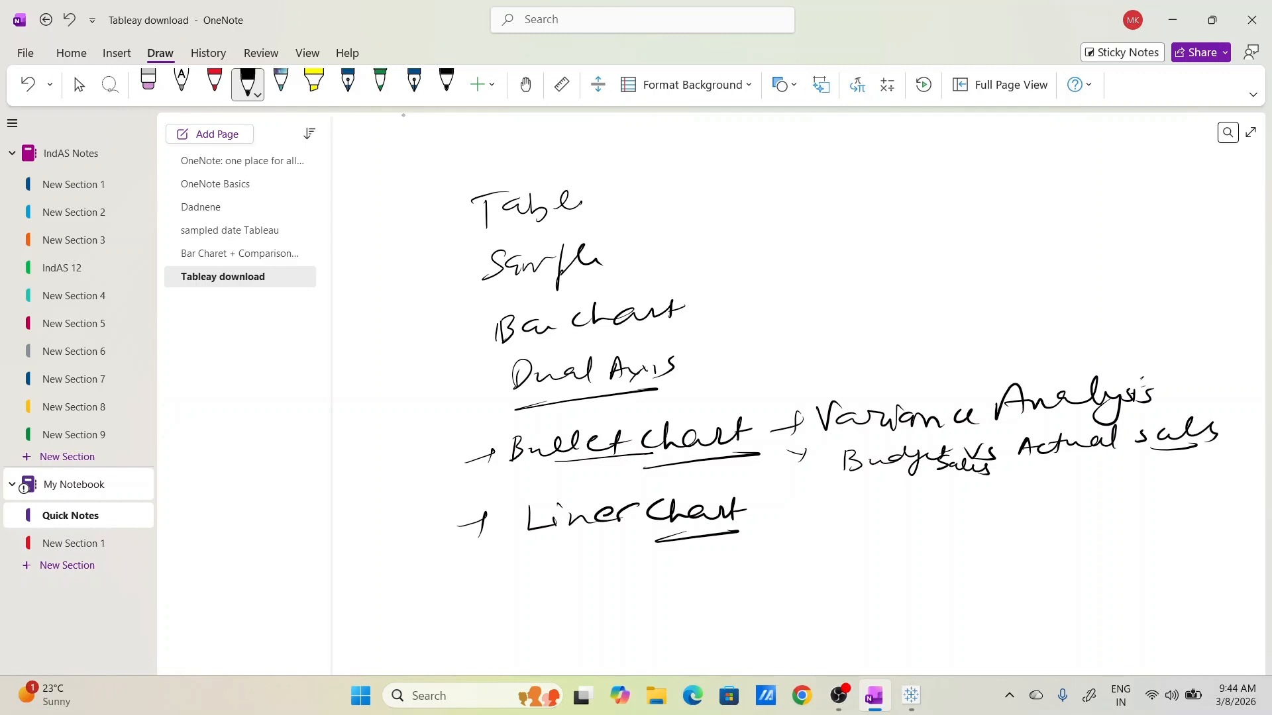
Step: Handwrite "Budgeted cost COGS vs Actual COGS" below the sales comparison note
{"action": "mouse_move", "coordinate": [868, 495]}
{"action": "left_mouse_down"}
{"action": "mouse_move", "coordinate": [884, 510]}
{"action": "mouse_move", "coordinate": [1002, 490]}
{"action": "mouse_move", "coordinate": [1060, 502]}
{"action": "left_mouse_up"}
{"action": "left_click_drag", "start_coordinate": [1053, 492], "coordinate": [1069, 489]}
{"action": "mouse_move", "coordinate": [989, 533]}
{"action": "left_mouse_down"}
{"action": "mouse_move", "coordinate": [1012, 519]}
{"action": "mouse_move", "coordinate": [1019, 539]}
{"action": "left_mouse_up"}
{"action": "left_click_drag", "start_coordinate": [1034, 527], "coordinate": [1061, 530]}
{"action": "mouse_move", "coordinate": [1077, 518]}
{"action": "left_mouse_down"}
{"action": "mouse_move", "coordinate": [1070, 534]}
{"action": "mouse_move", "coordinate": [1130, 505]}
{"action": "mouse_move", "coordinate": [1132, 520]}
{"action": "left_mouse_up"}
{"action": "mouse_move", "coordinate": [1174, 501]}
{"action": "left_mouse_down"}
{"action": "mouse_move", "coordinate": [1168, 515]}
{"action": "mouse_move", "coordinate": [1252, 499]}
{"action": "left_mouse_up"}
{"action": "mouse_move", "coordinate": [1189, 510]}
{"action": "left_mouse_down"}
{"action": "mouse_move", "coordinate": [1243, 506]}
{"action": "mouse_move", "coordinate": [1183, 534]}
{"action": "left_mouse_up"}
{"action": "mouse_move", "coordinate": [1204, 533]}
{"action": "left_mouse_down"}
{"action": "mouse_move", "coordinate": [1223, 525]}
{"action": "mouse_move", "coordinate": [1224, 538]}
{"action": "left_mouse_up"}
{"action": "left_click_drag", "start_coordinate": [1247, 524], "coordinate": [1235, 539]}
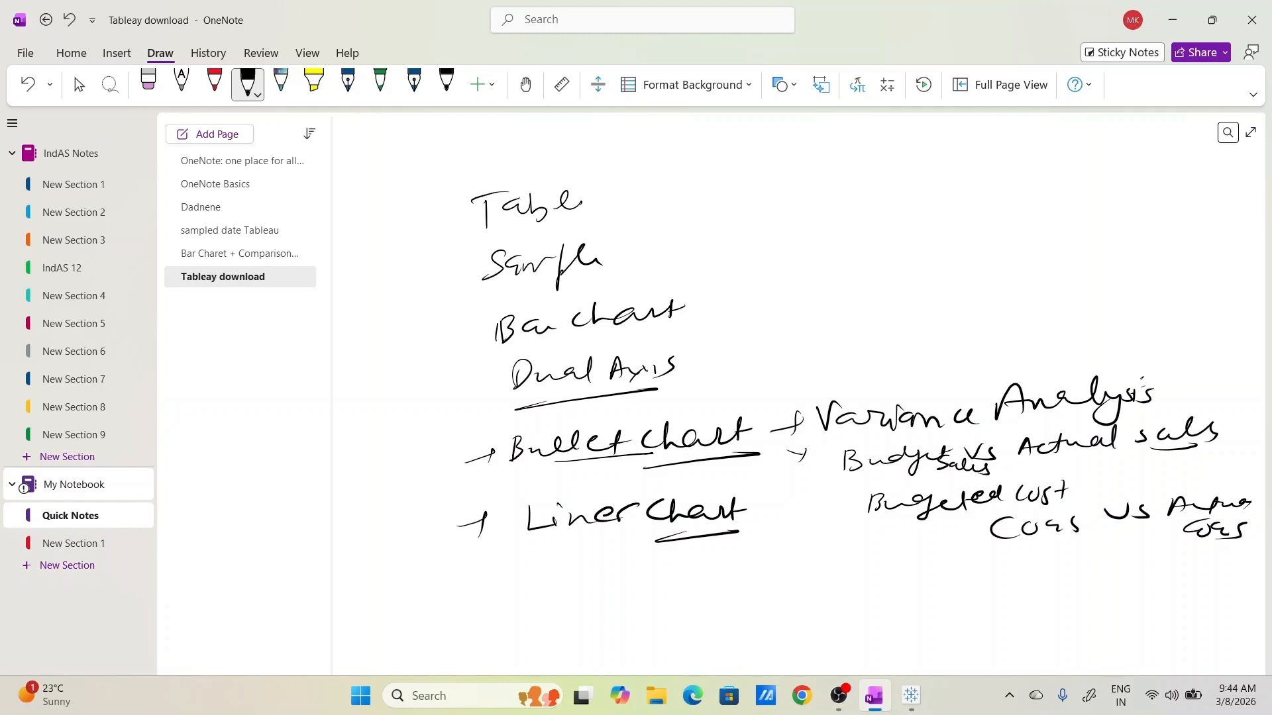
Step: Draw an arrow from "Liner Chart" to an underlined "Trend" and handwrite "Sales Trend" beside it
{"action": "left_click_drag", "start_coordinate": [599, 544], "coordinate": [626, 585]}
{"action": "mouse_move", "coordinate": [694, 558]}
{"action": "left_mouse_down"}
{"action": "mouse_move", "coordinate": [692, 583]}
{"action": "mouse_move", "coordinate": [714, 555]}
{"action": "left_mouse_up"}
{"action": "left_click_drag", "start_coordinate": [710, 569], "coordinate": [759, 557]}
{"action": "left_click_drag", "start_coordinate": [759, 562], "coordinate": [783, 545]}
{"action": "mouse_move", "coordinate": [703, 594]}
{"action": "left_mouse_down"}
{"action": "mouse_move", "coordinate": [794, 589]}
{"action": "mouse_move", "coordinate": [858, 559]}
{"action": "mouse_move", "coordinate": [878, 578]}
{"action": "left_mouse_up"}
{"action": "mouse_move", "coordinate": [897, 556]}
{"action": "left_mouse_down"}
{"action": "mouse_move", "coordinate": [895, 577]}
{"action": "mouse_move", "coordinate": [916, 556]}
{"action": "left_mouse_up"}
{"action": "left_click_drag", "start_coordinate": [911, 571], "coordinate": [964, 561]}
{"action": "mouse_move", "coordinate": [972, 562]}
{"action": "left_mouse_down"}
{"action": "mouse_move", "coordinate": [974, 549]}
{"action": "mouse_move", "coordinate": [973, 574]}
{"action": "left_mouse_up"}
Step: Handwrite underlined "Profit" and "Quarter", plus "Year", below "Sales Trend", and ring one more word written beneath "Year"
{"action": "left_click_drag", "start_coordinate": [803, 603], "coordinate": [802, 644]}
{"action": "mouse_move", "coordinate": [804, 605]}
{"action": "left_mouse_down"}
{"action": "mouse_move", "coordinate": [855, 614]}
{"action": "mouse_move", "coordinate": [854, 625]}
{"action": "left_mouse_up"}
{"action": "left_click_drag", "start_coordinate": [858, 611], "coordinate": [884, 600]}
{"action": "left_click", "coordinate": [887, 613]}
{"action": "left_click_drag", "start_coordinate": [824, 633], "coordinate": [893, 623]}
{"action": "mouse_move", "coordinate": [964, 595]}
{"action": "left_mouse_down"}
{"action": "mouse_move", "coordinate": [954, 620]}
{"action": "mouse_move", "coordinate": [1027, 583]}
{"action": "mouse_move", "coordinate": [1063, 584]}
{"action": "mouse_move", "coordinate": [1042, 603]}
{"action": "mouse_move", "coordinate": [1165, 579]}
{"action": "left_mouse_up"}
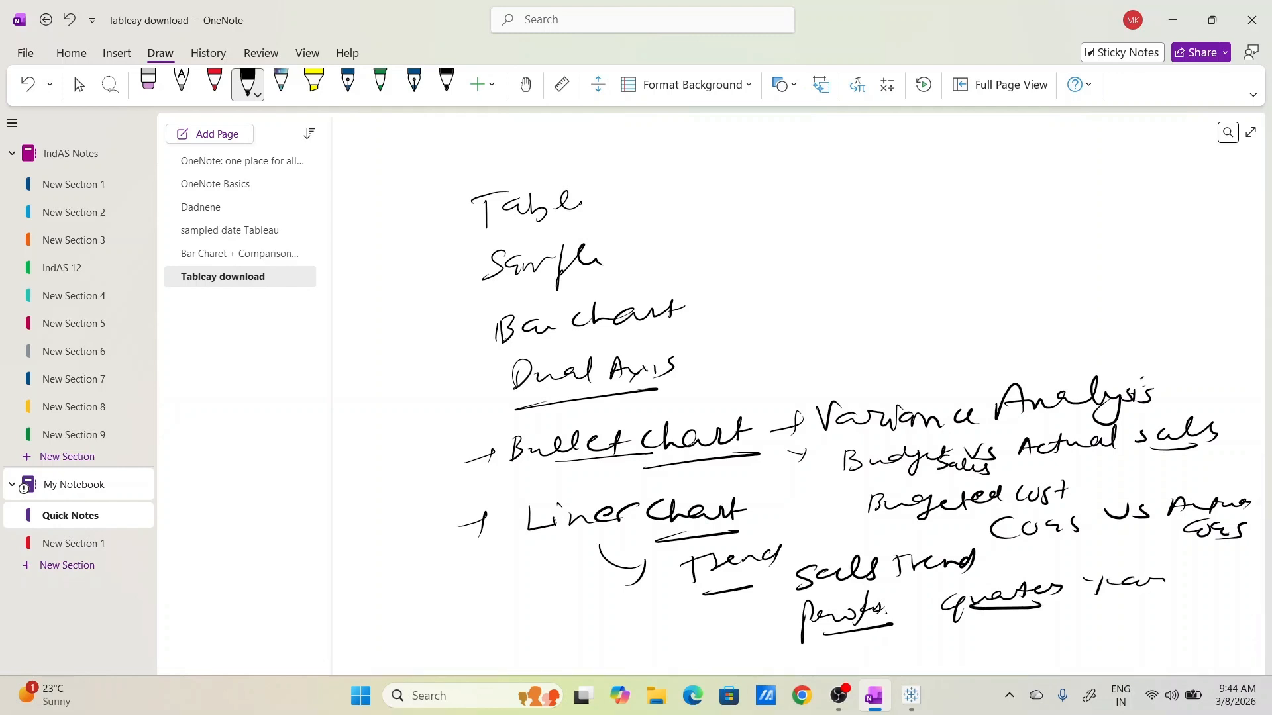
{"action": "mouse_move", "coordinate": [1051, 616]}
{"action": "left_mouse_down"}
{"action": "mouse_move", "coordinate": [1116, 637]}
{"action": "mouse_move", "coordinate": [1163, 618]}
{"action": "mouse_move", "coordinate": [1144, 602]}
{"action": "left_mouse_up"}
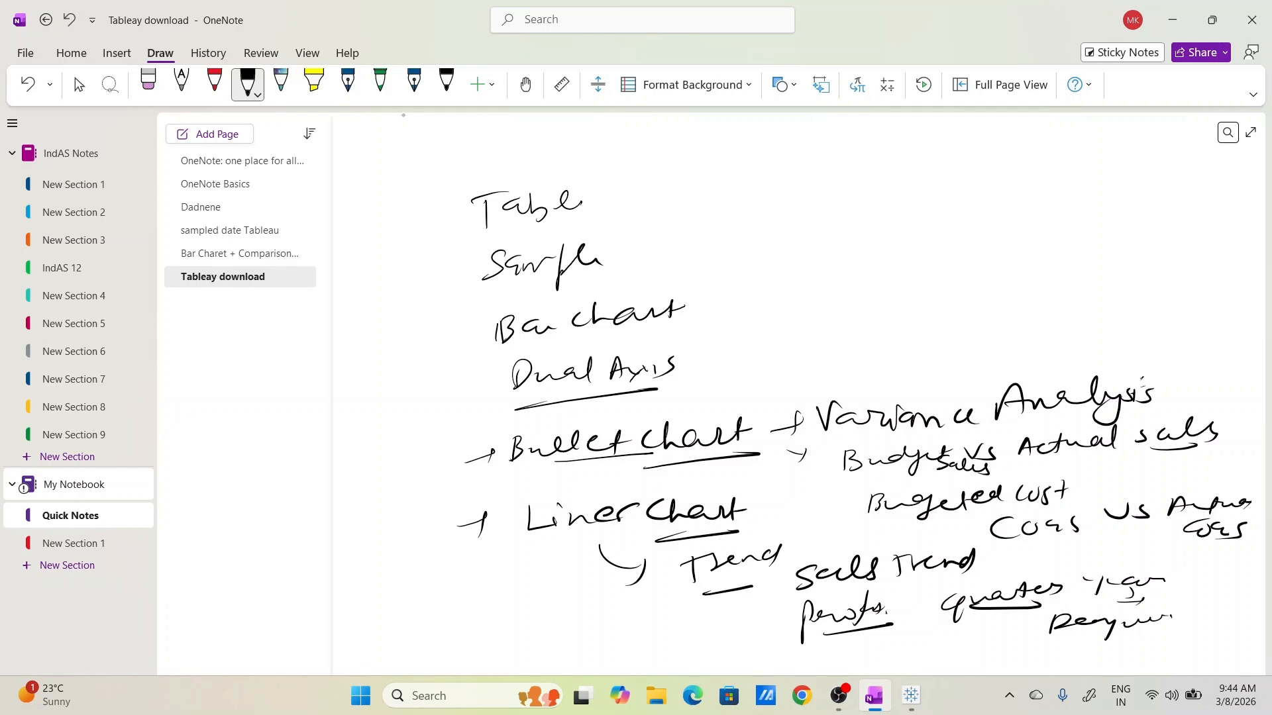
{"action": "left_click_drag", "start_coordinate": [1031, 615], "coordinate": [1050, 609]}
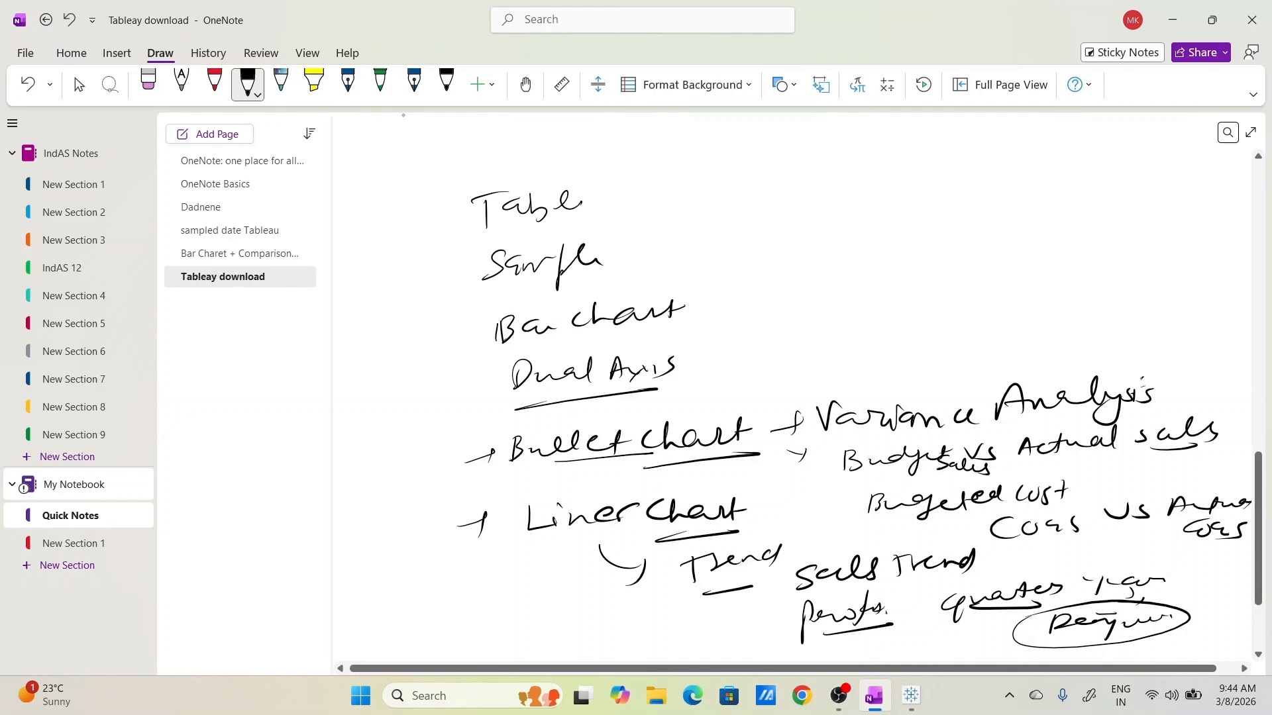
Step: Switch to Tableau Public and rename the empty worksheet as Bullet Chart
{"action": "key", "text": "alt+Tab"}
{"action": "key", "text": "alt+Tab"}
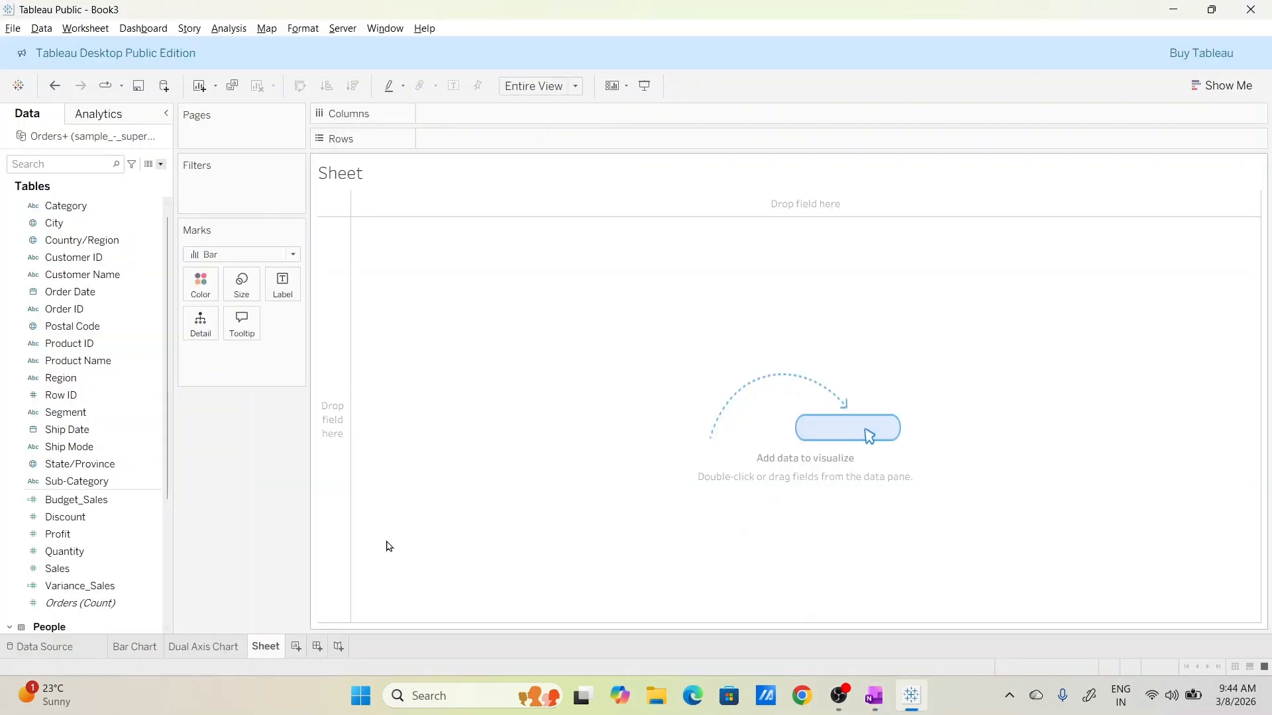
{"action": "double_click", "coordinate": [273, 647]}
{"action": "type", "text": "Bullet Chart"}
{"action": "key", "text": "Return"}
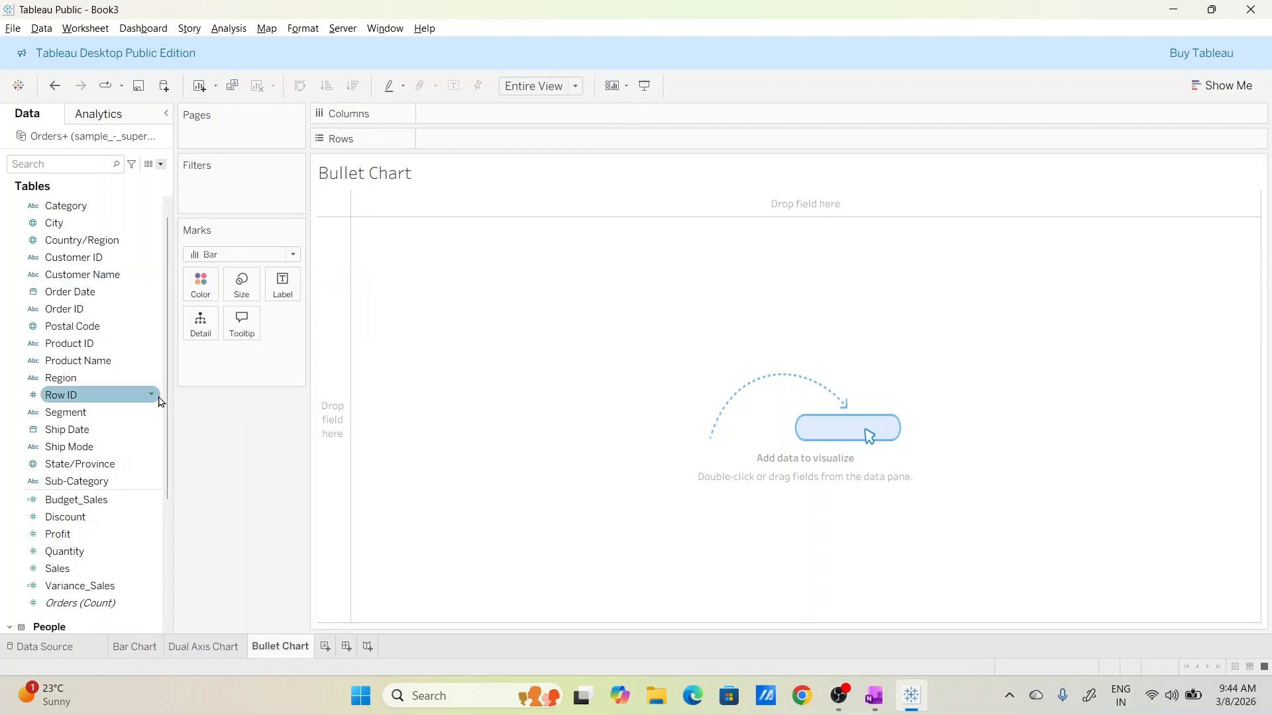
Step: Delete the existing calculated fields Budget_Sales and Variance_Sales from the Orders table
{"action": "left_click_drag", "start_coordinate": [169, 420], "coordinate": [171, 482]}
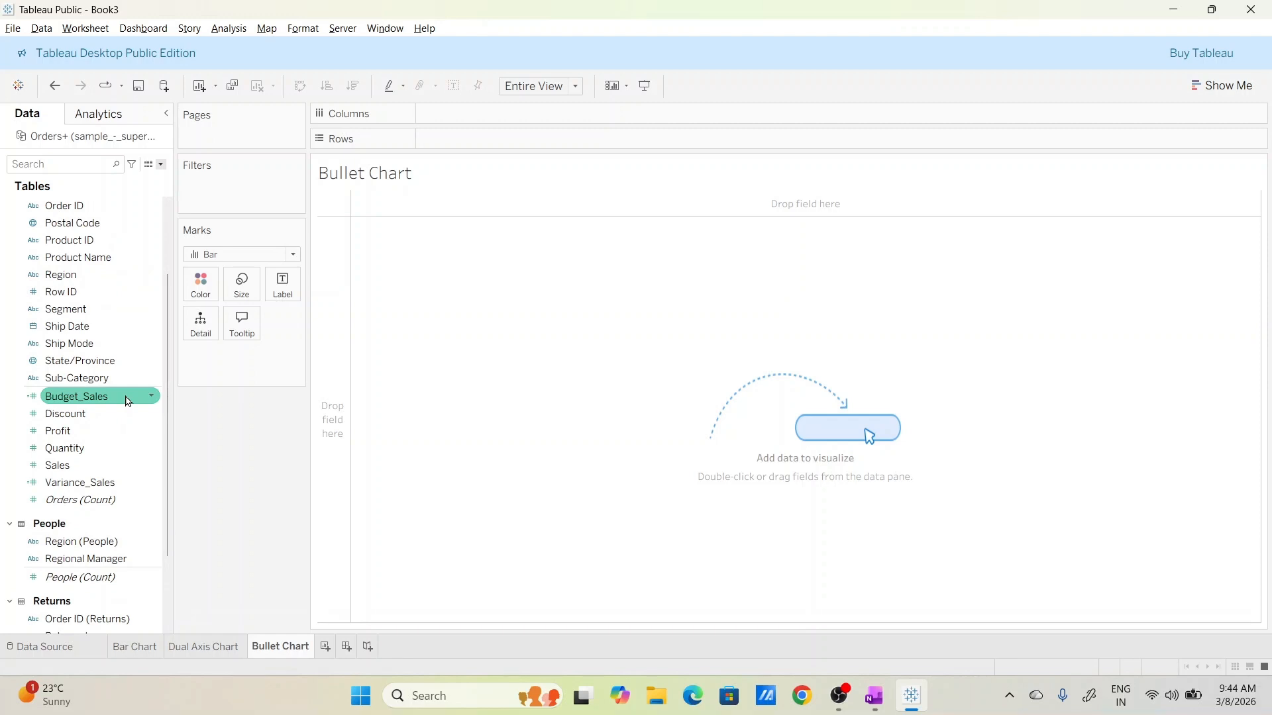
{"action": "left_click", "coordinate": [147, 400]}
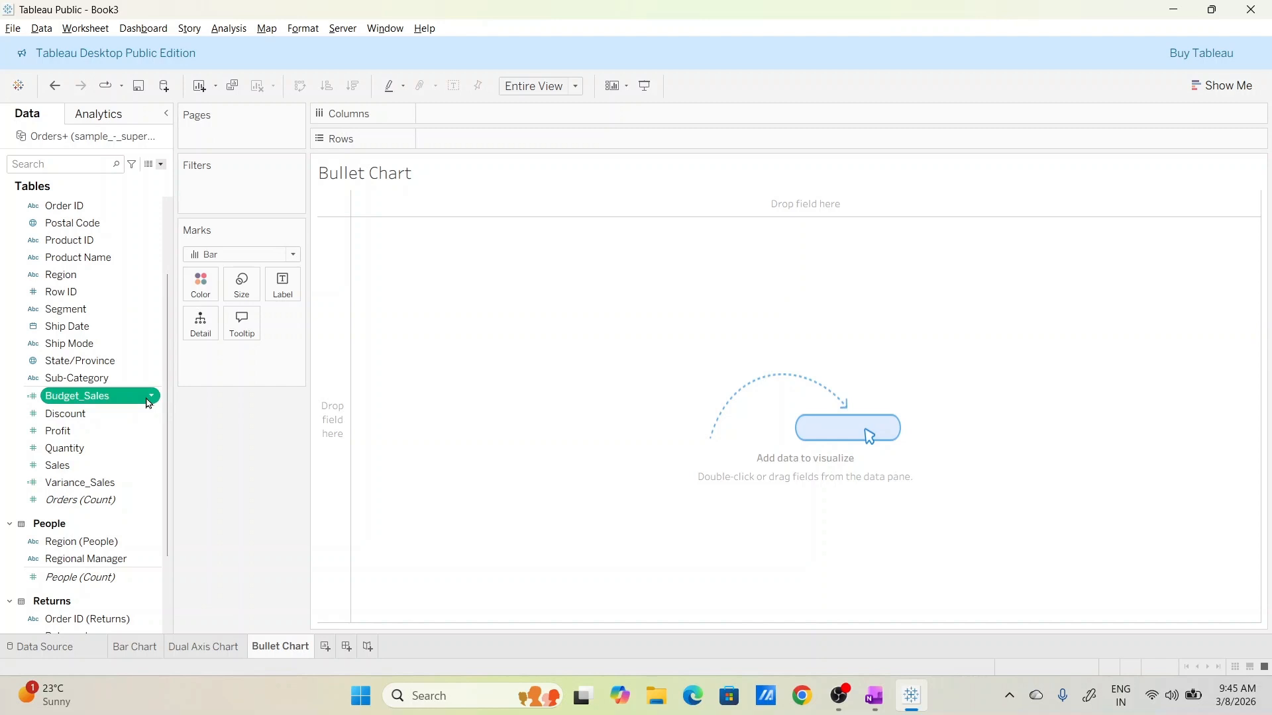
{"action": "left_click", "coordinate": [151, 399]}
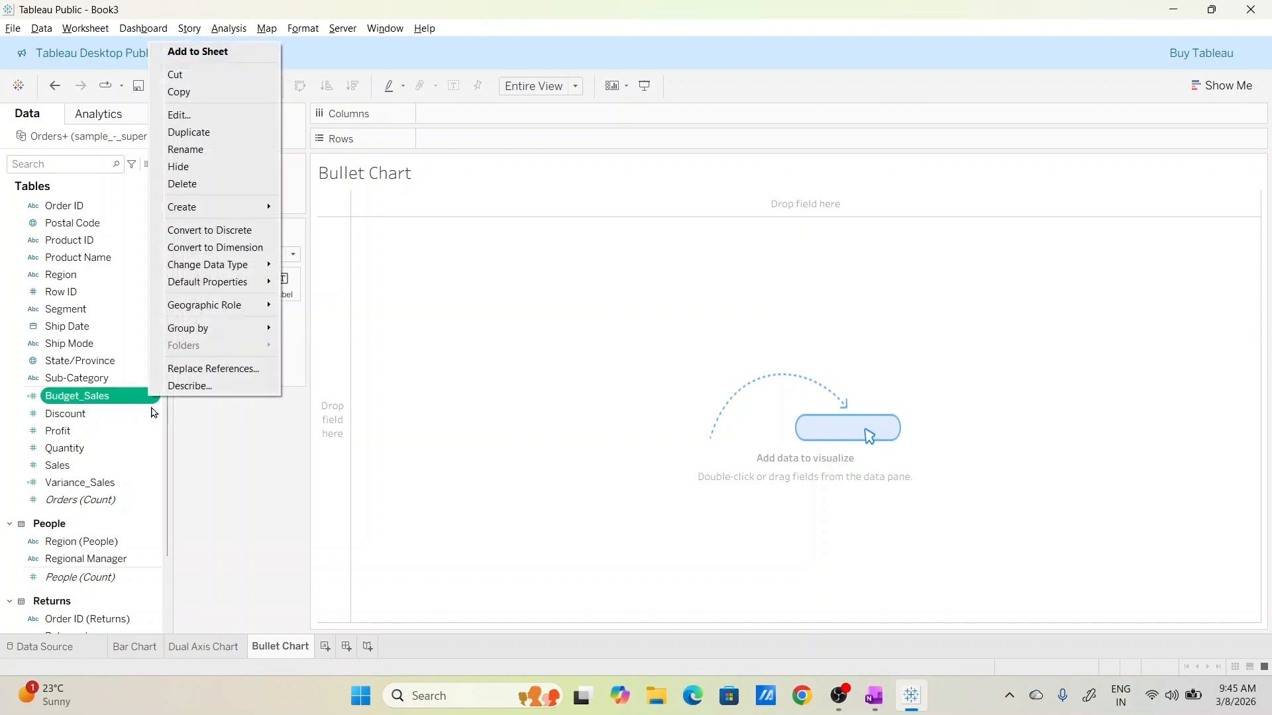
{"action": "left_click", "coordinate": [198, 183]}
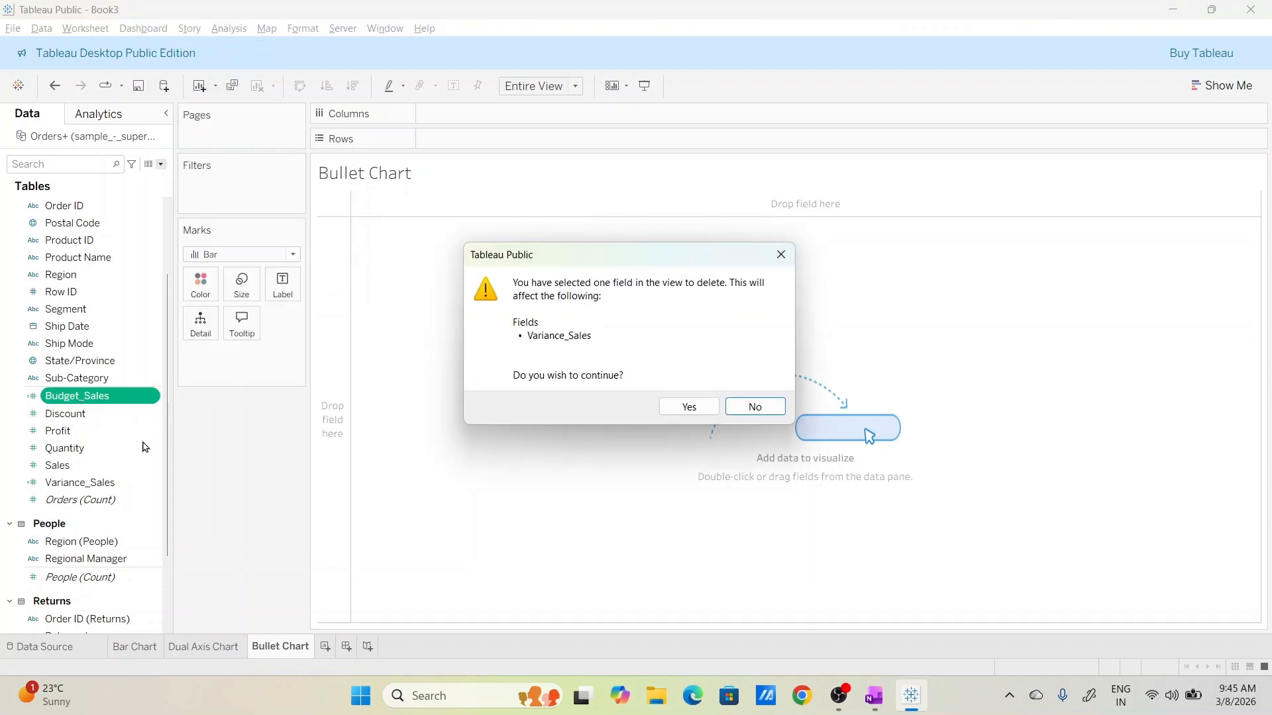
{"action": "left_click", "coordinate": [684, 407]}
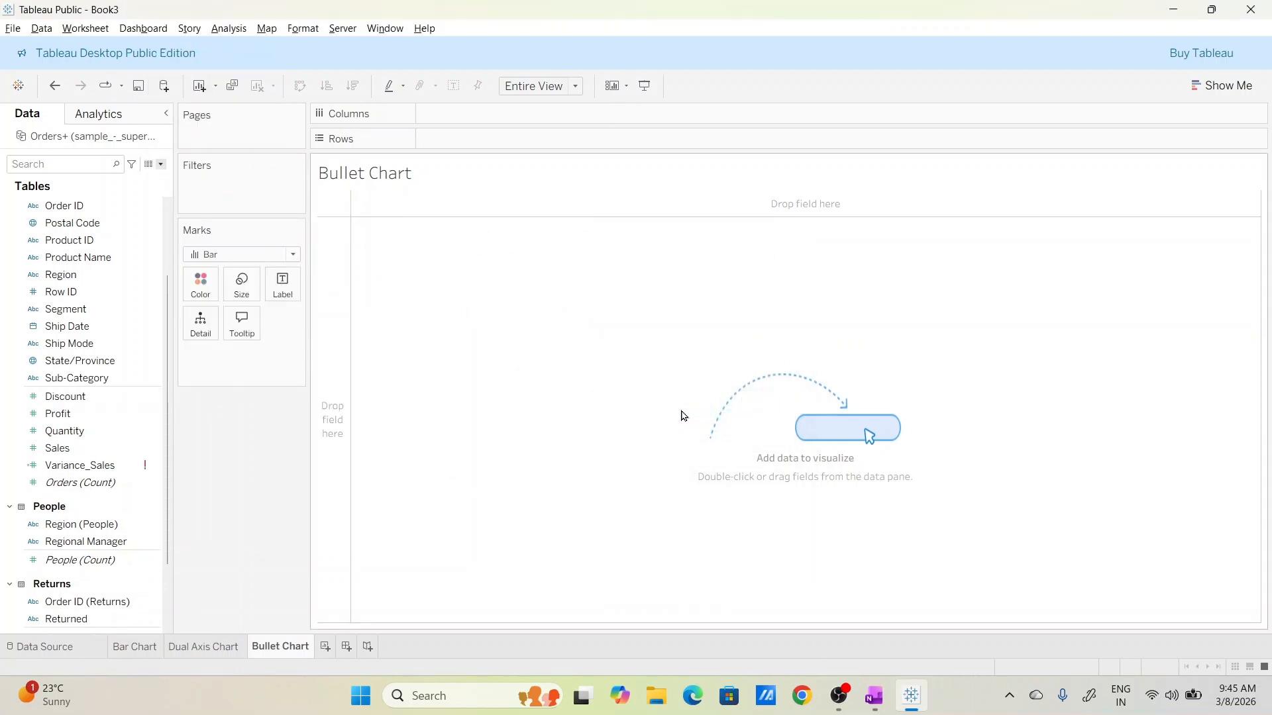
{"action": "right_click", "coordinate": [154, 468]}
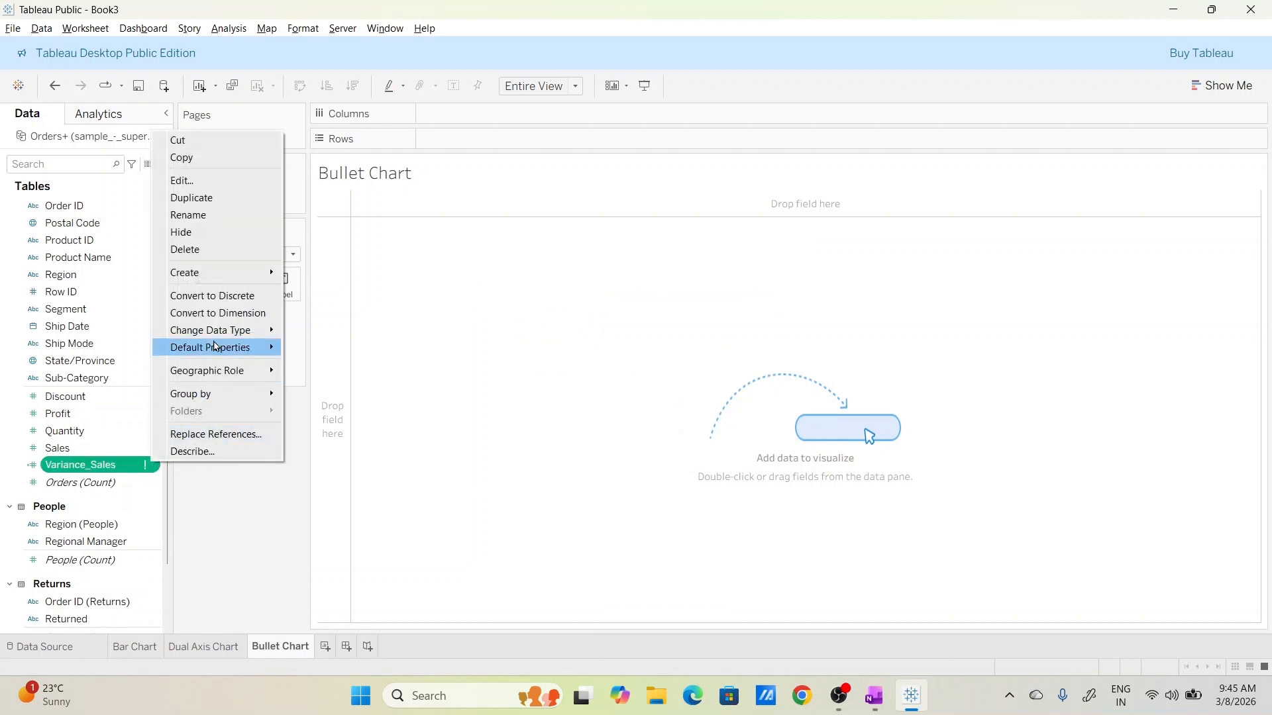
{"action": "left_click", "coordinate": [226, 250]}
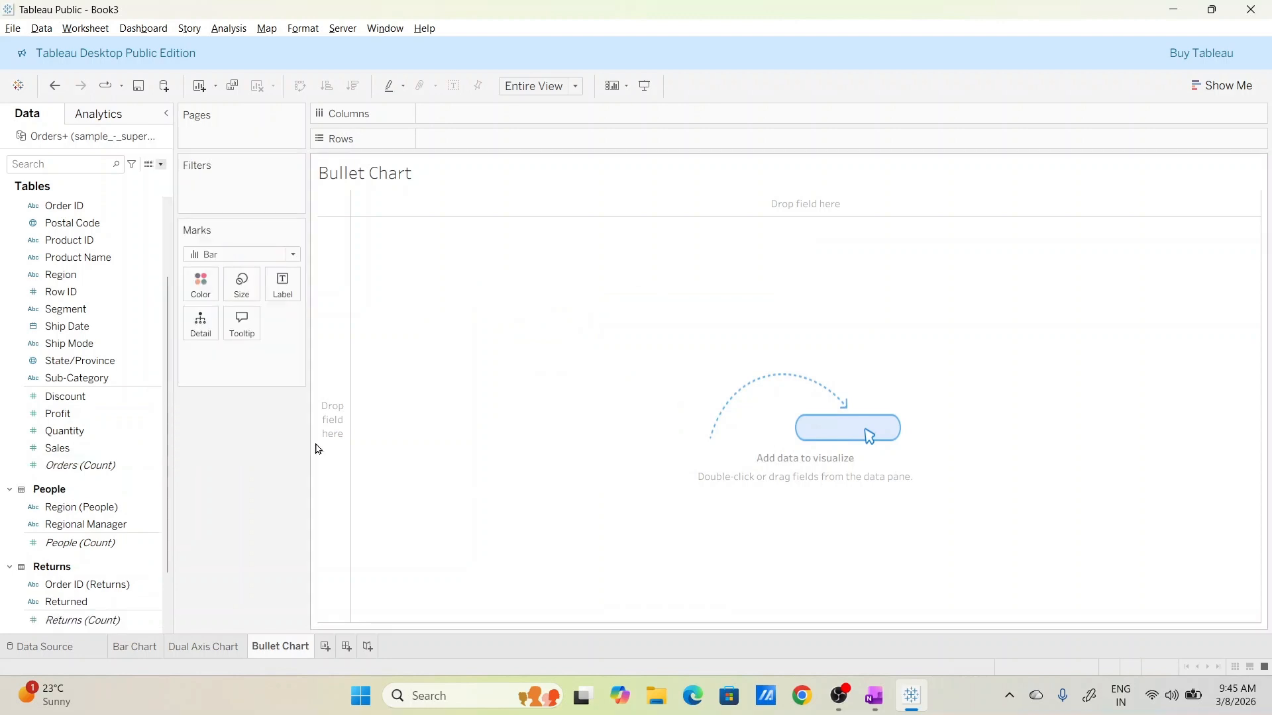
Step: Create a calculated field named Budget_Sales with the formula [Sales]*1.15
{"action": "left_click", "coordinate": [161, 165]}
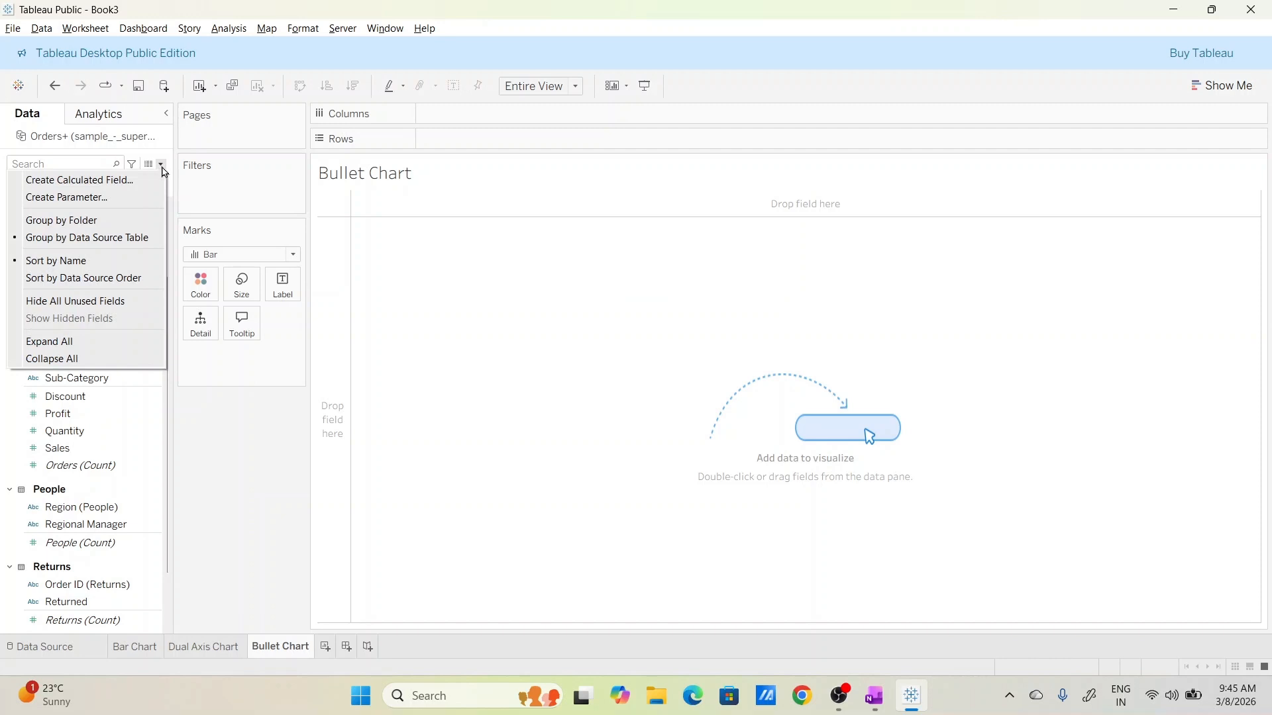
{"action": "left_click", "coordinate": [147, 180]}
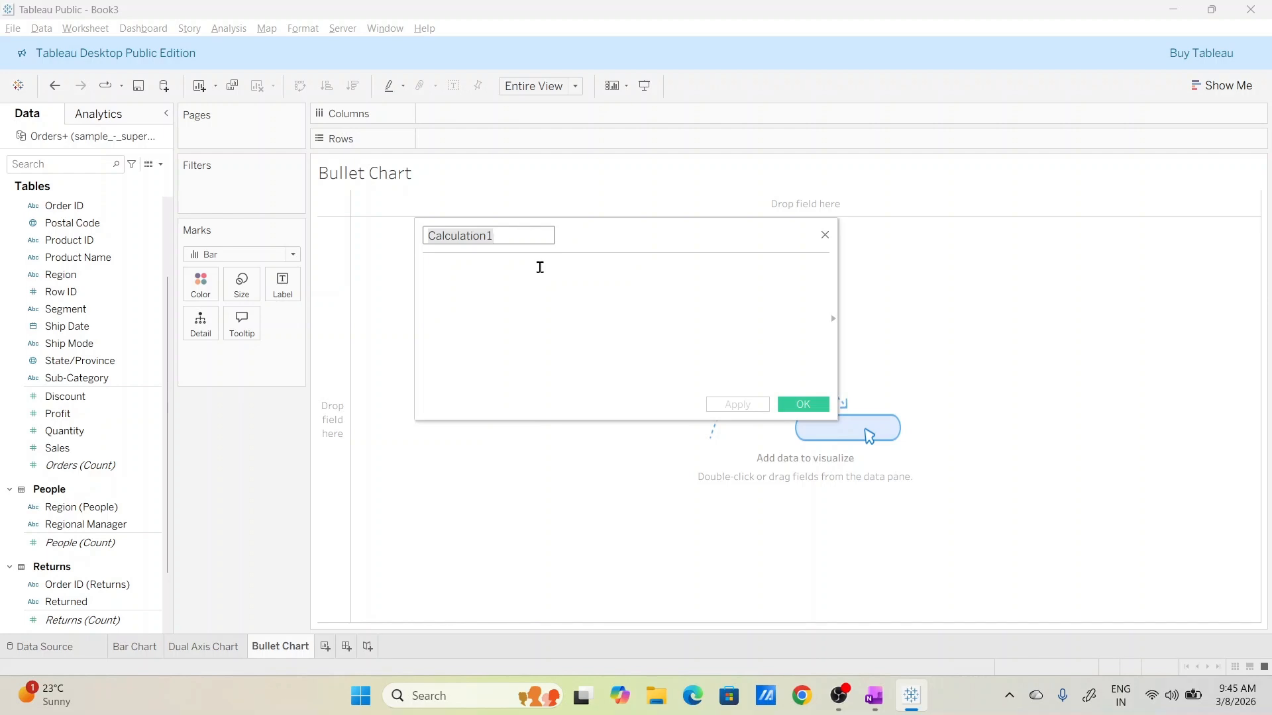
{"action": "type", "text": "Budget"}
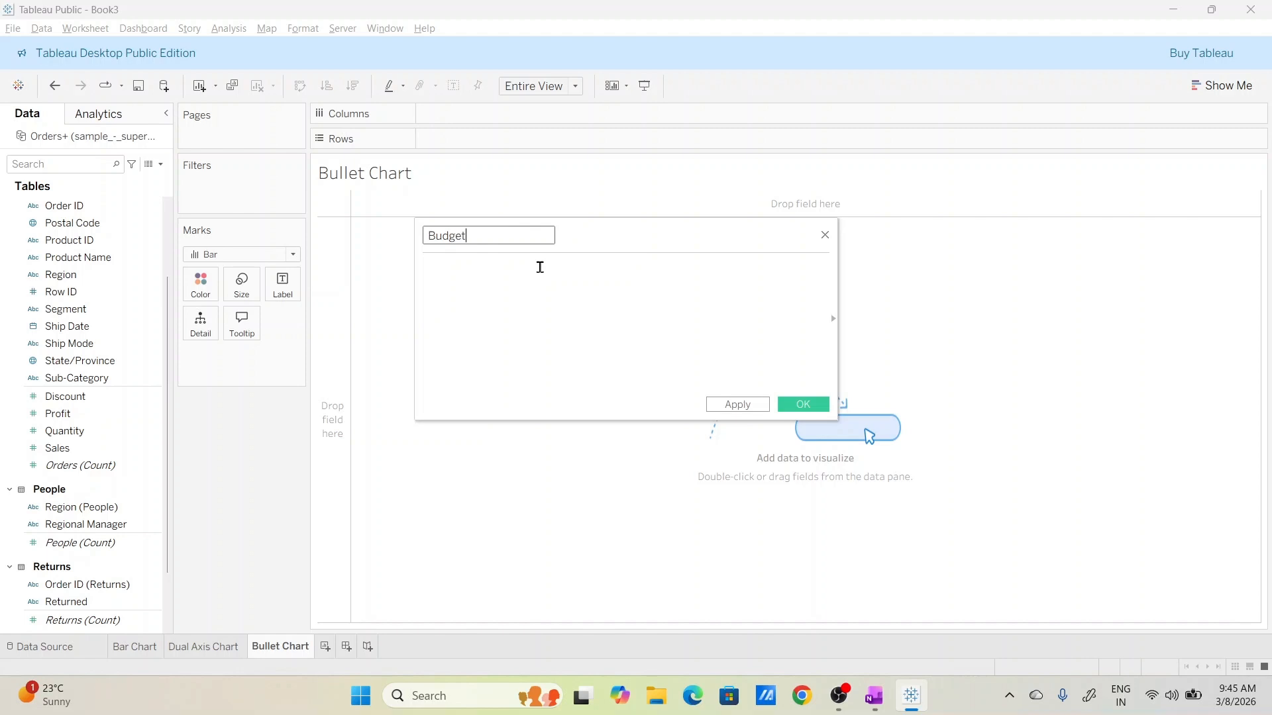
{"action": "type", "text": "_Sales"}
{"action": "left_click", "coordinate": [517, 270]}
{"action": "type", "text": "[Sales]"}
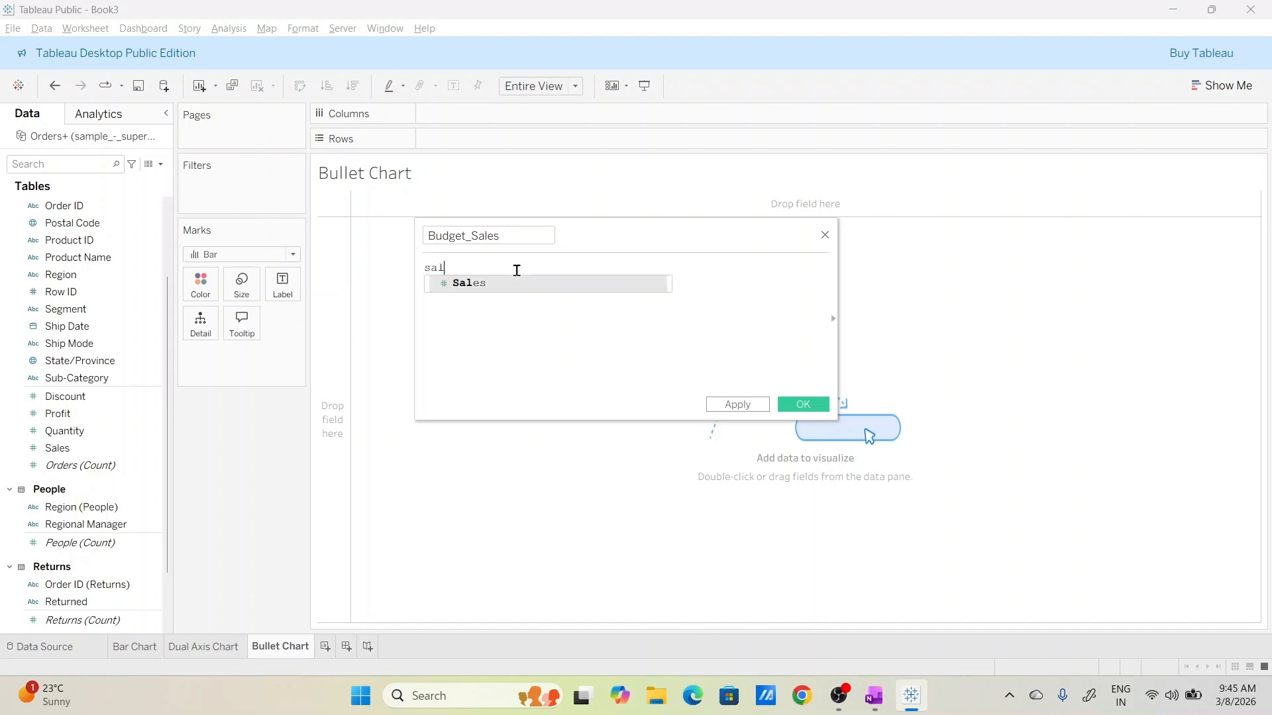
{"action": "type", "text": "*1.15"}
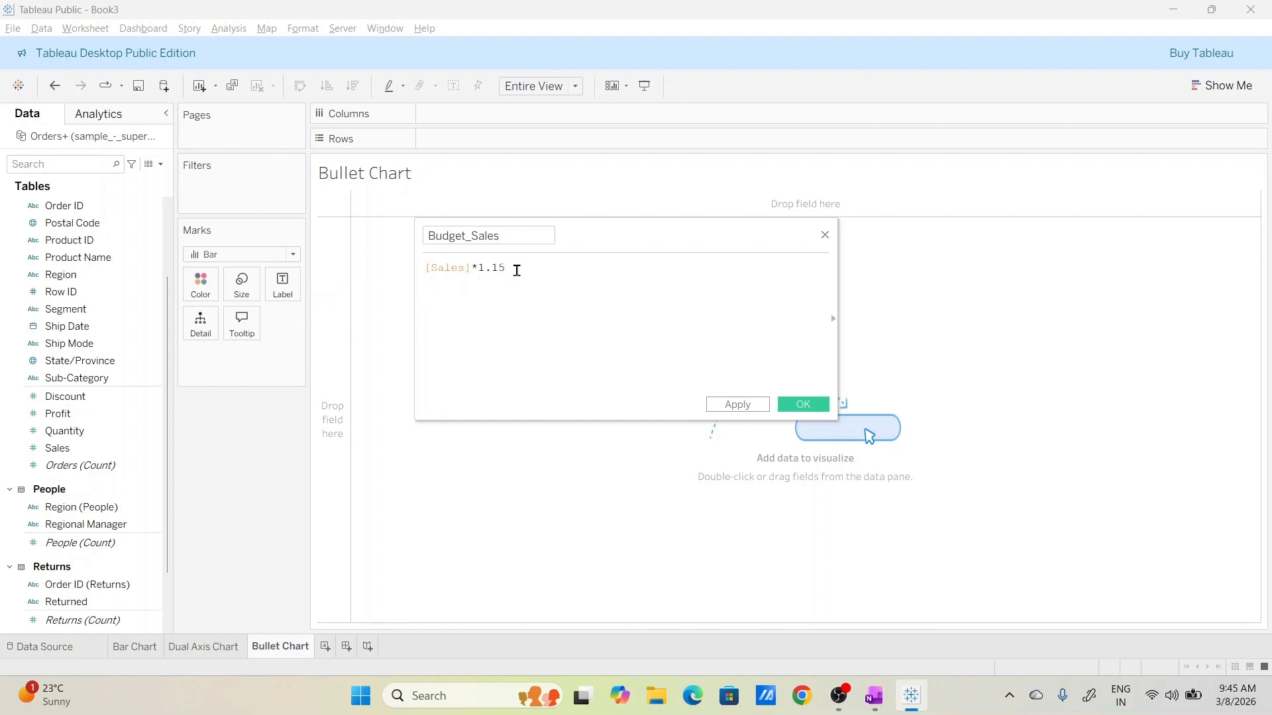
{"action": "left_click", "coordinate": [733, 408]}
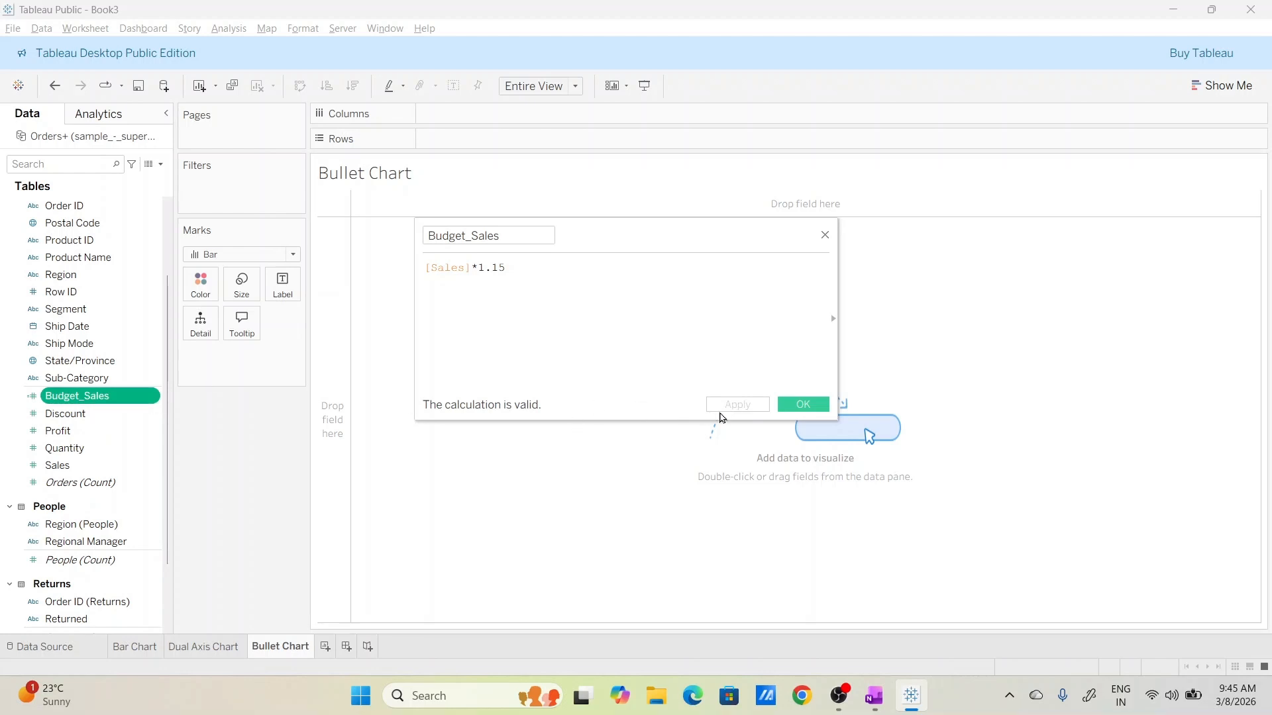
{"action": "left_click", "coordinate": [803, 405]}
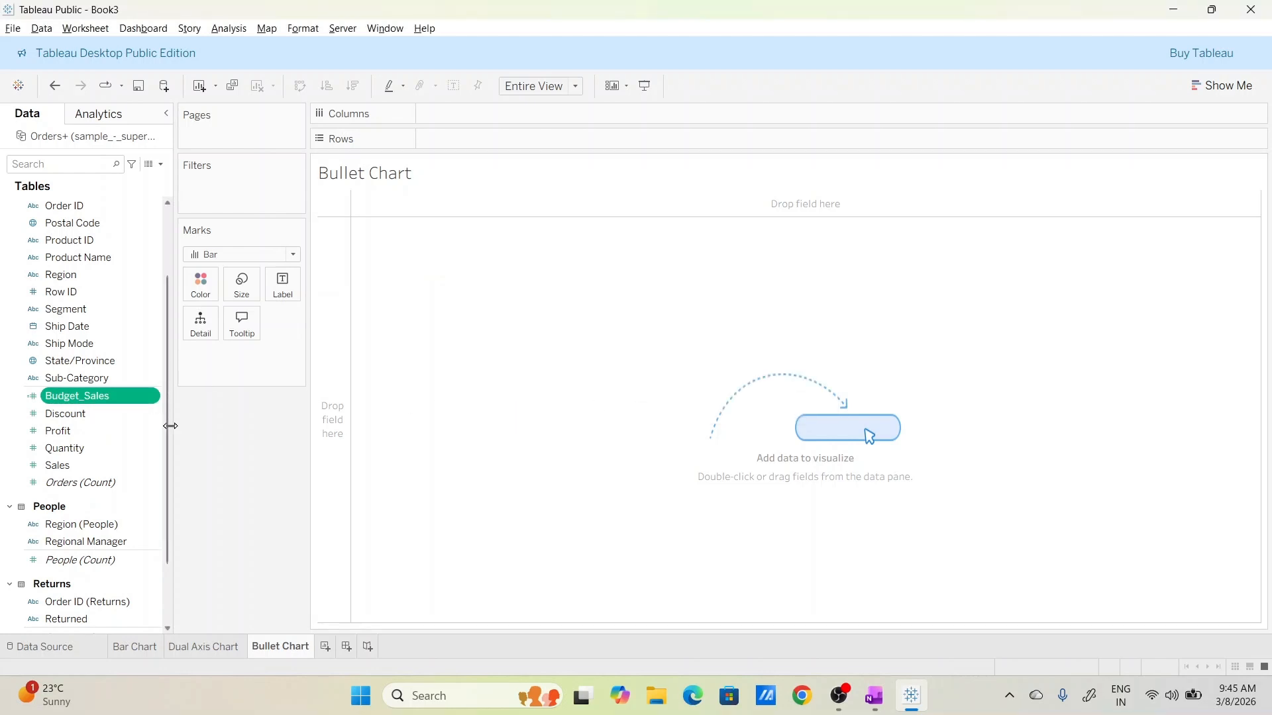
Step: Reopen the Budget_Sales calculation to review its formula, and close it without changes
{"action": "left_click", "coordinate": [147, 397]}
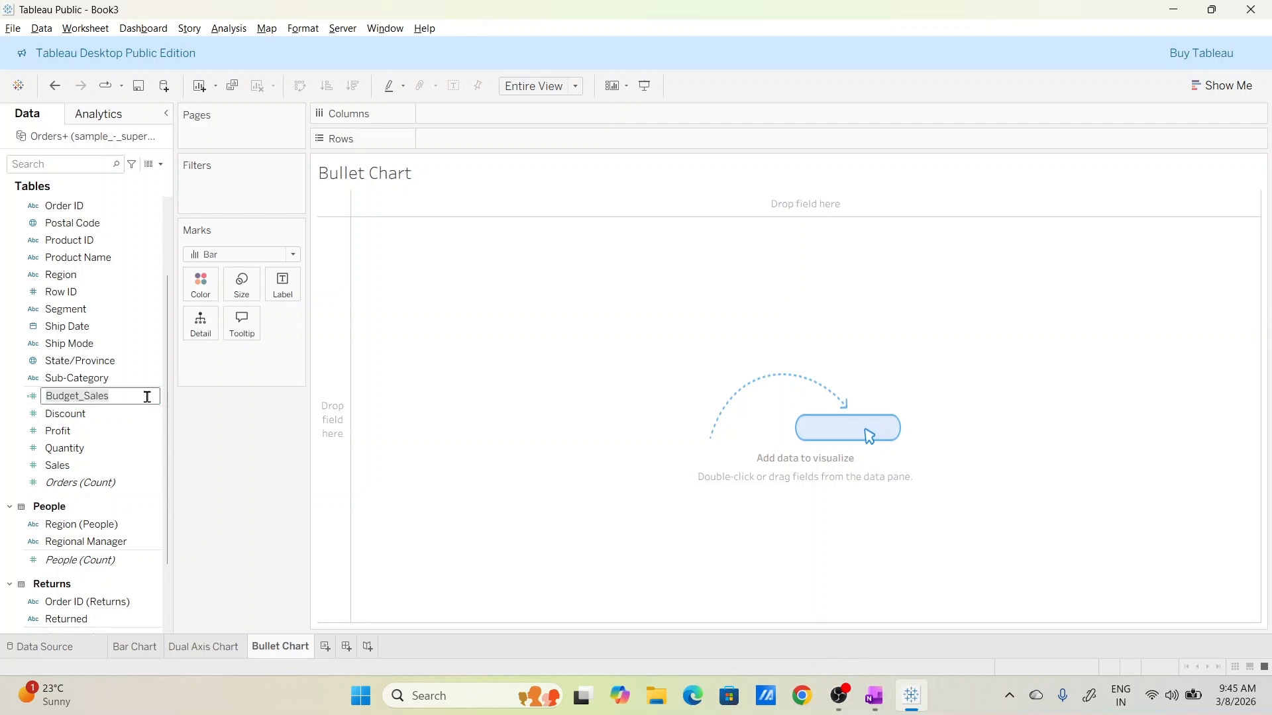
{"action": "key", "text": "Escape"}
{"action": "left_click", "coordinate": [153, 398]}
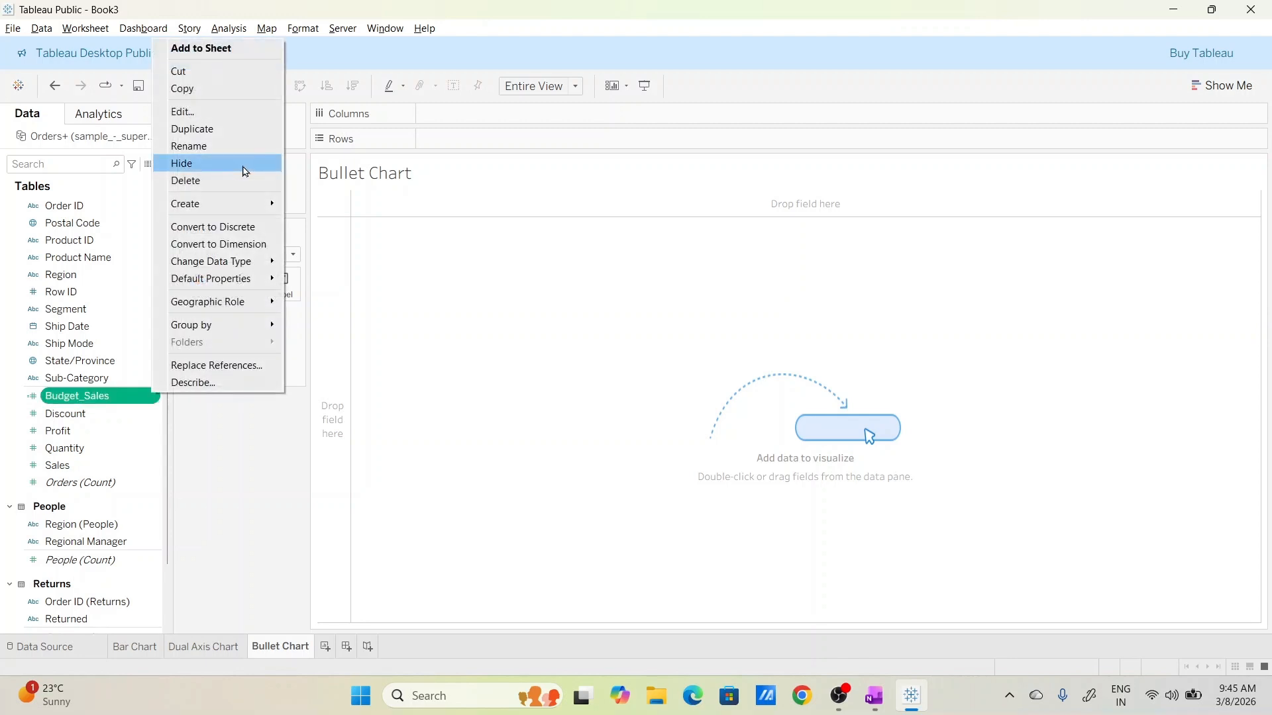
{"action": "left_click", "coordinate": [234, 108]}
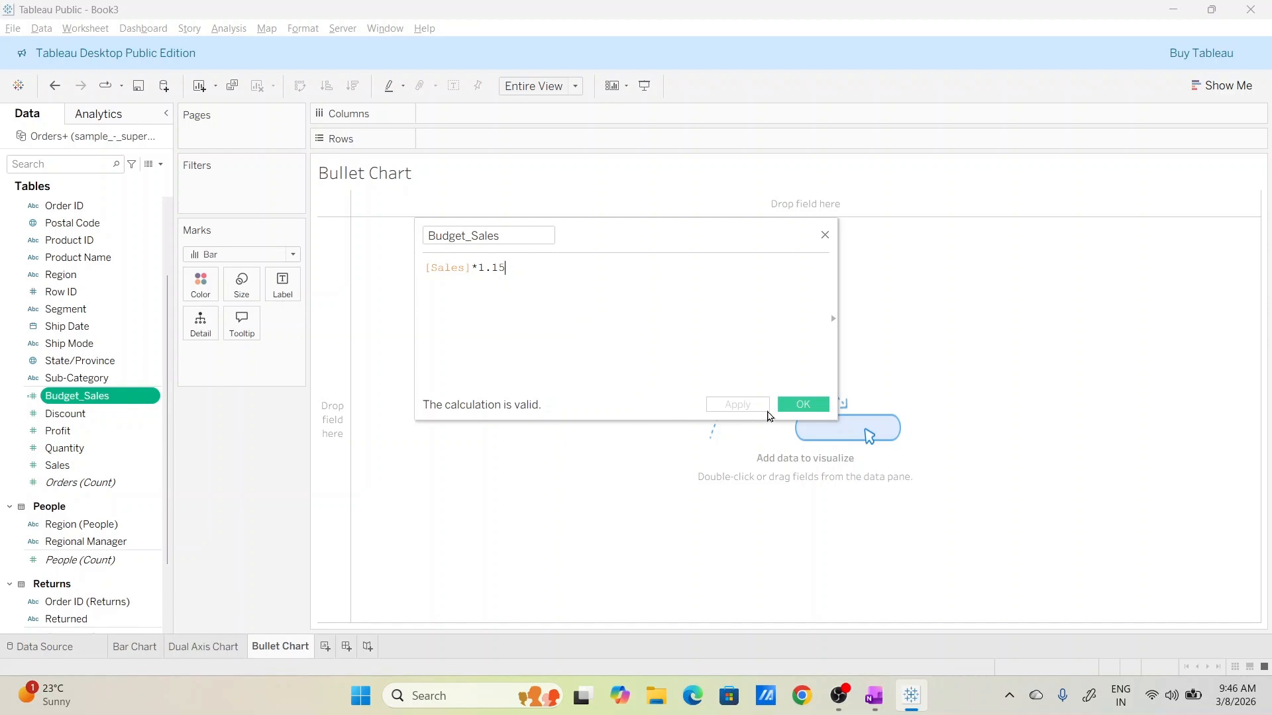
{"action": "left_click", "coordinate": [802, 404]}
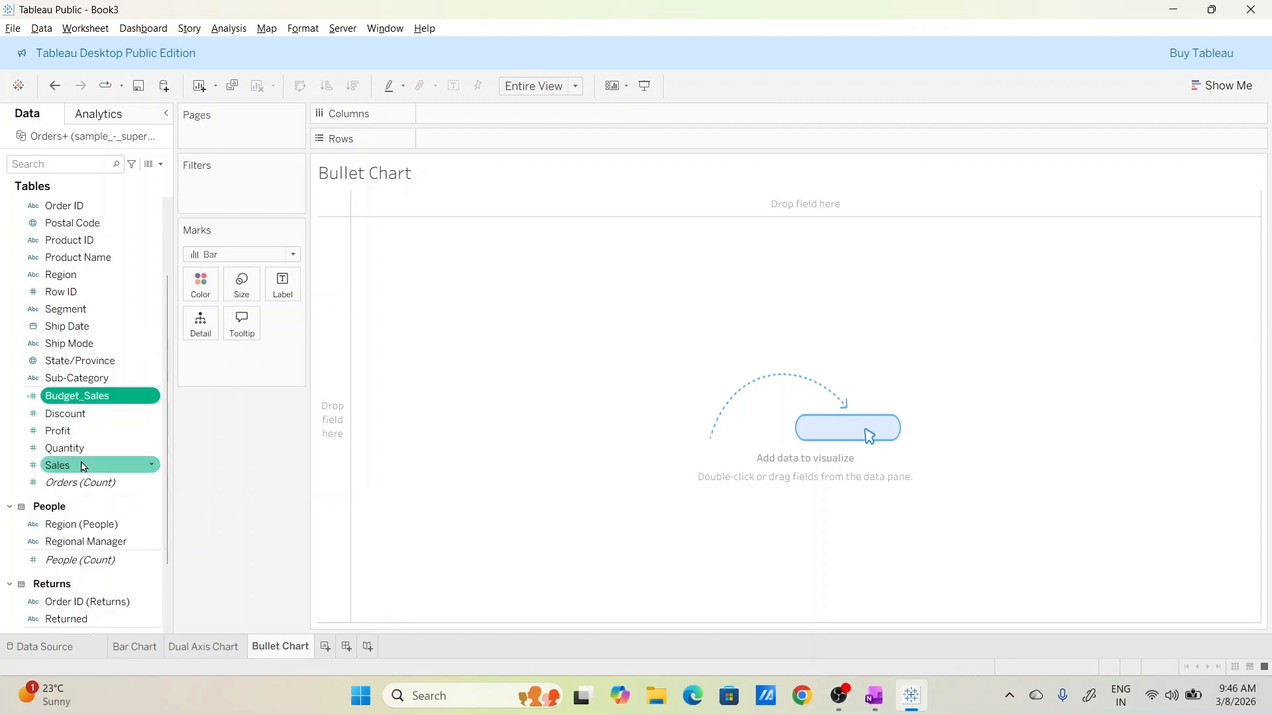
Step: Build the view with Sales and Budget_Sales as row measures and Sub-Category as the column dimension
{"action": "left_click_drag", "start_coordinate": [82, 465], "coordinate": [487, 127]}
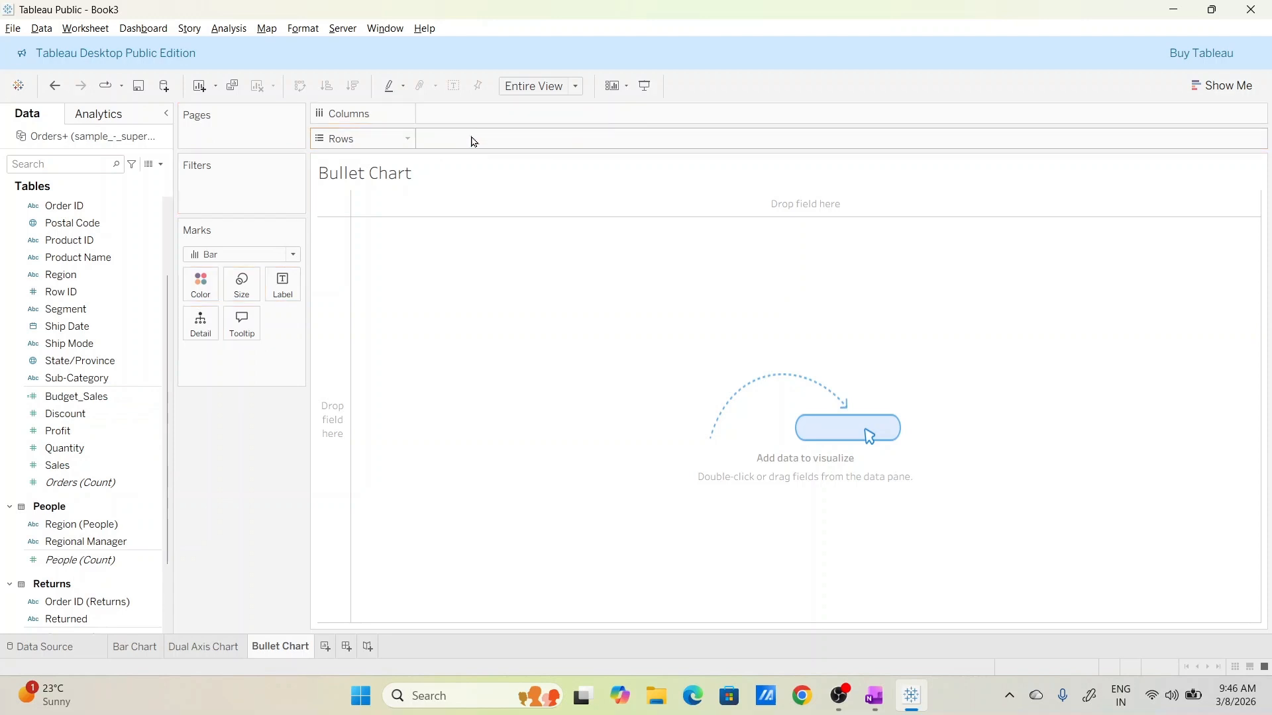
{"action": "mouse_move", "coordinate": [62, 464]}
{"action": "left_mouse_down"}
{"action": "mouse_move", "coordinate": [514, 155]}
{"action": "mouse_move", "coordinate": [483, 145]}
{"action": "left_mouse_up"}
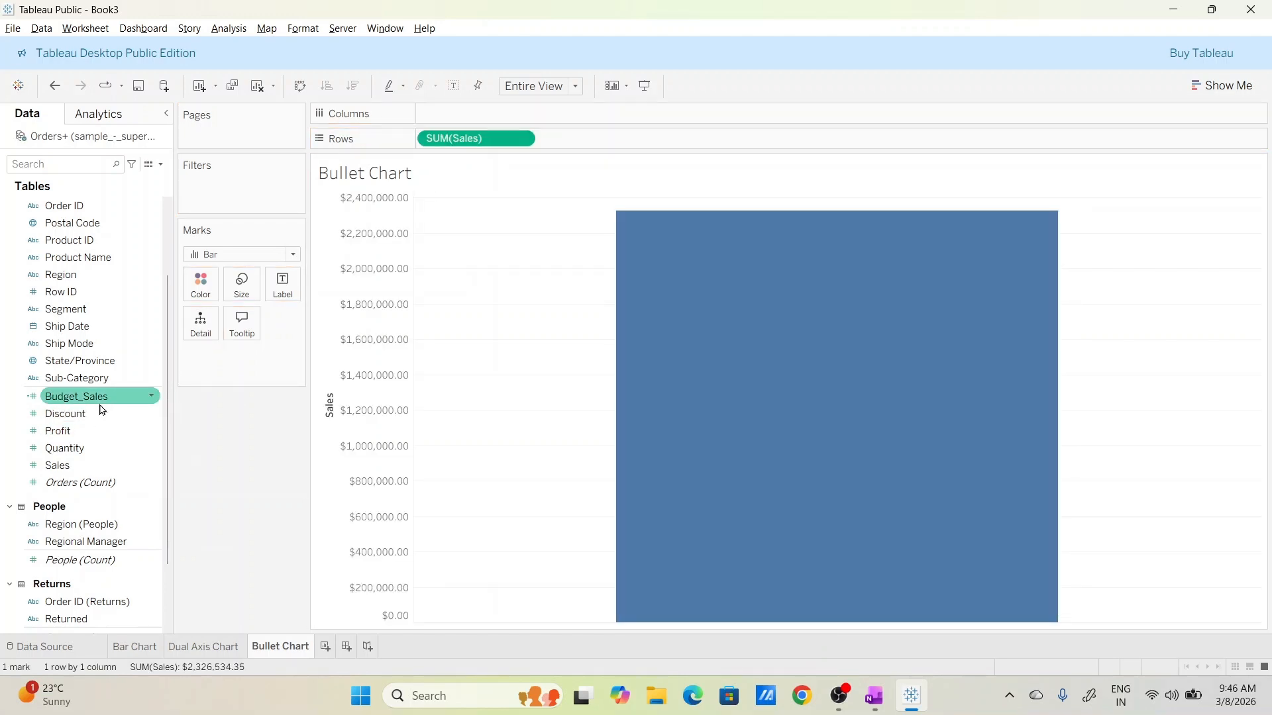
{"action": "left_click_drag", "start_coordinate": [92, 397], "coordinate": [634, 146]}
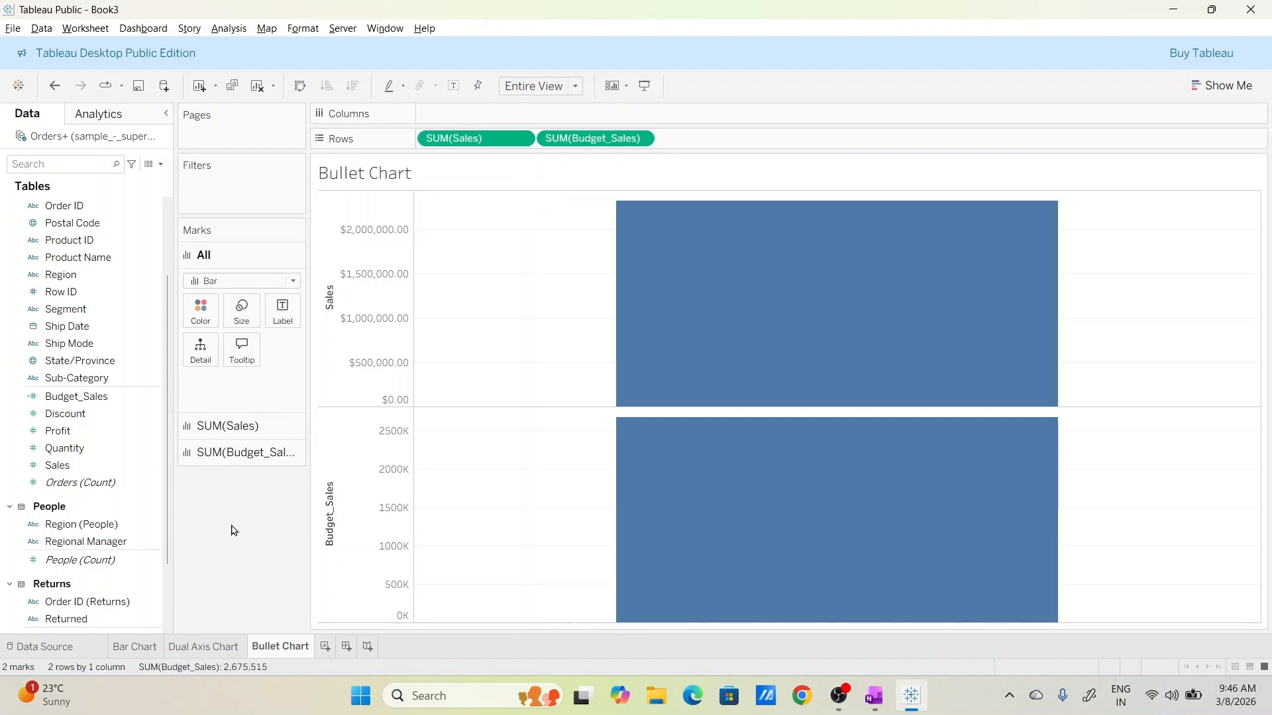
{"action": "left_click", "coordinate": [115, 245]}
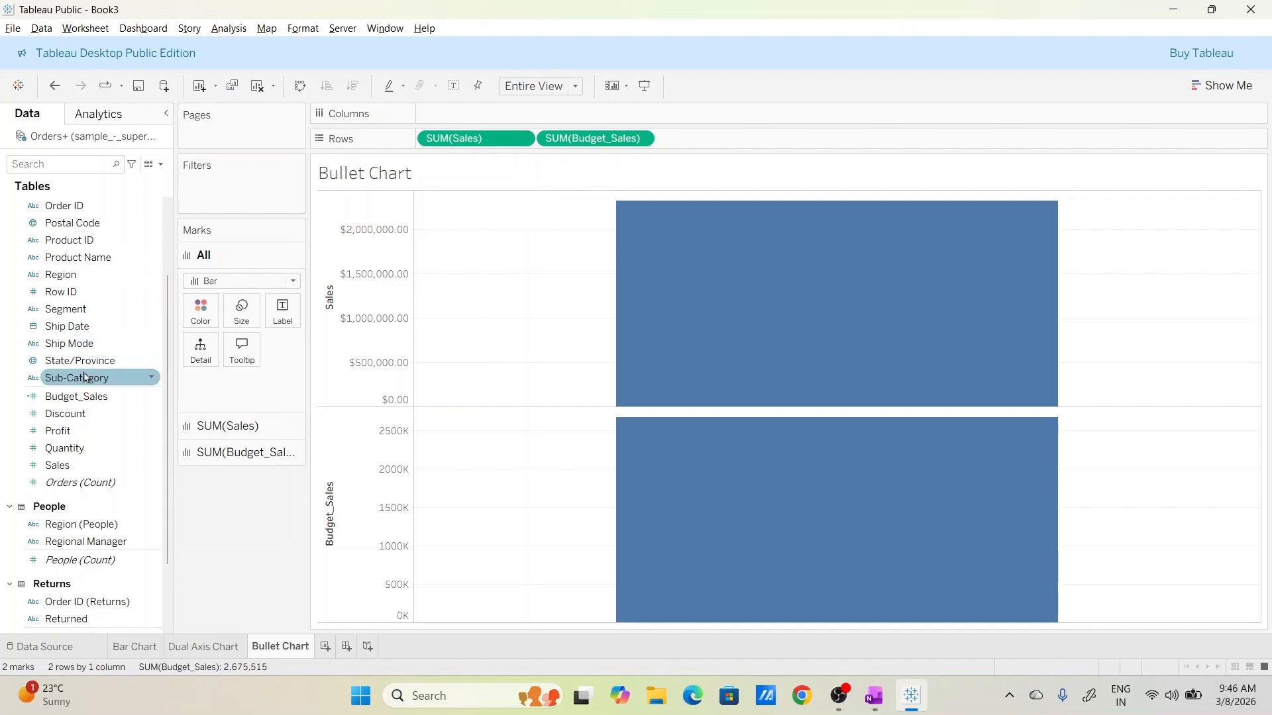
{"action": "left_click_drag", "start_coordinate": [83, 378], "coordinate": [483, 116]}
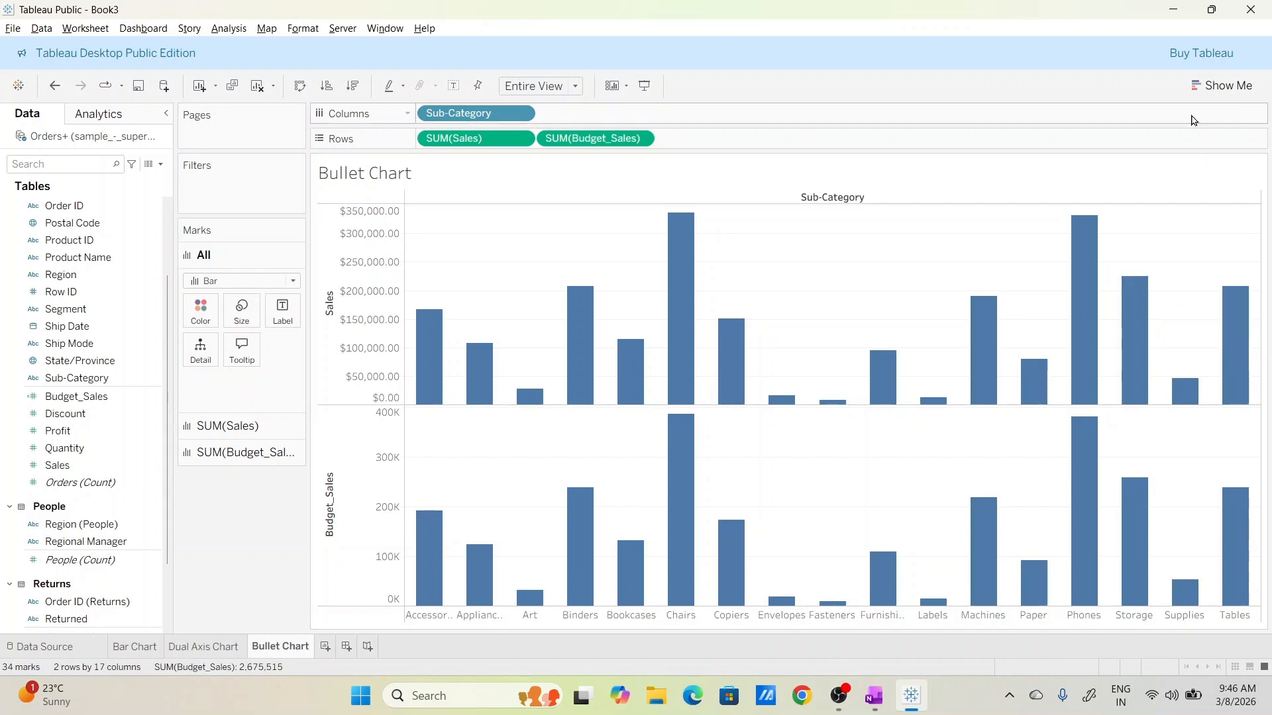
Step: Combine Sales and Budget_Sales into a dual-axis chart and synchronize the Budget_Sales axis with the Sales axis
{"action": "left_click", "coordinate": [641, 139]}
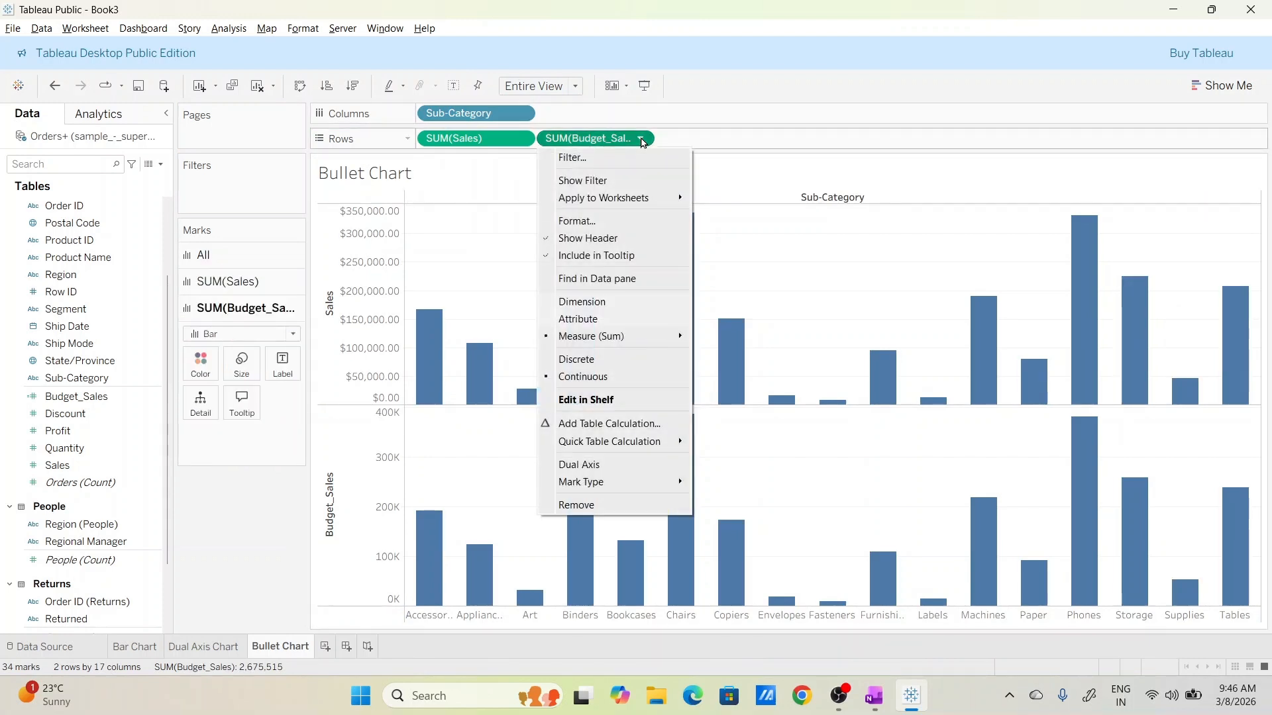
{"action": "left_click", "coordinate": [633, 467]}
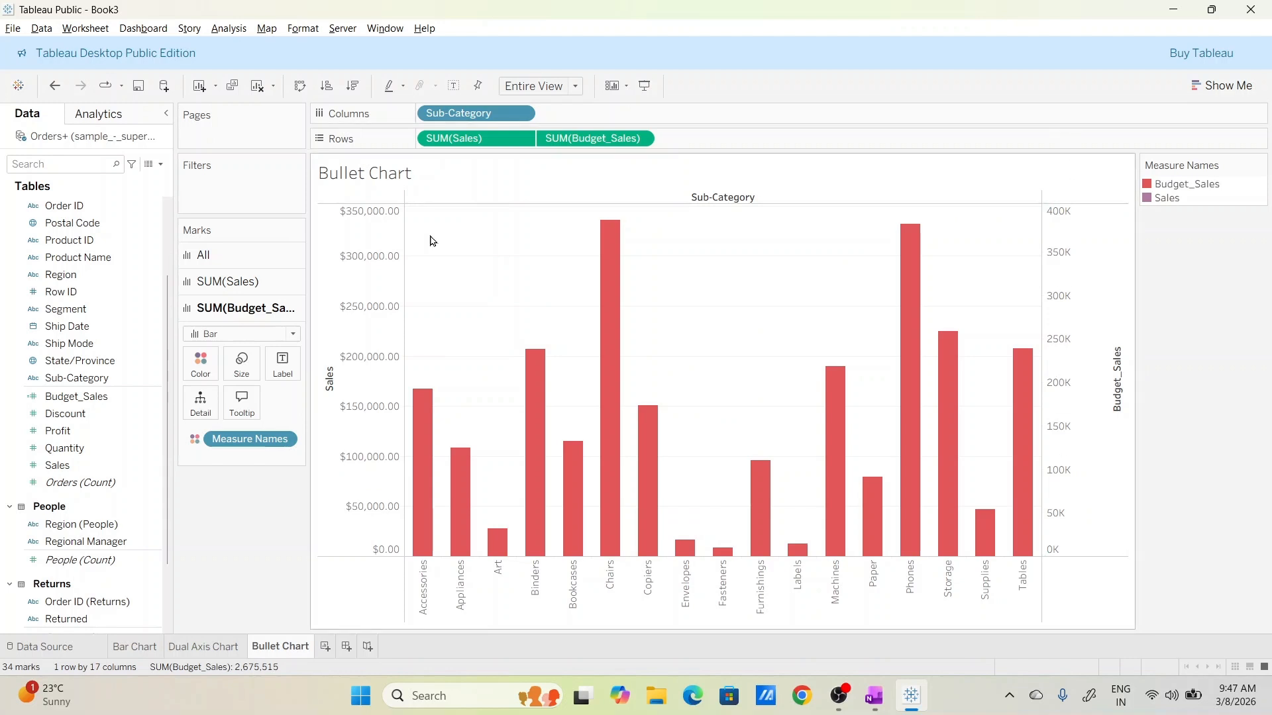
{"action": "right_click", "coordinate": [1059, 214]}
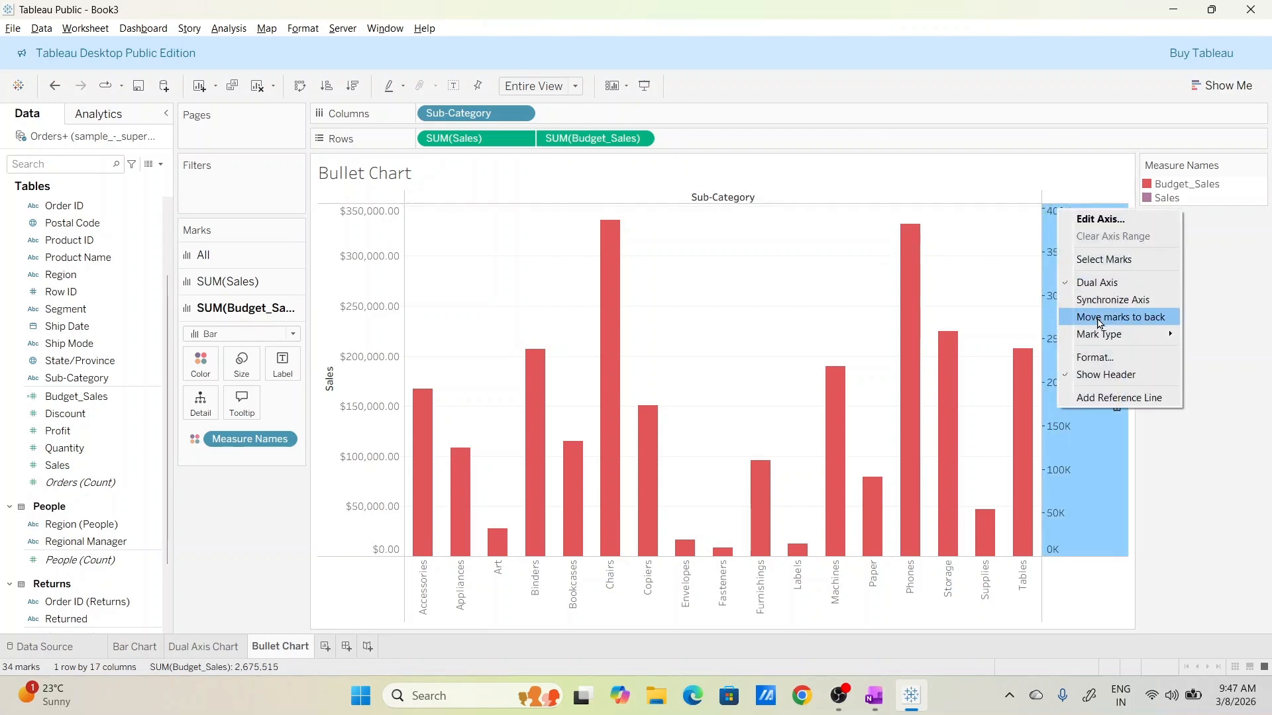
{"action": "left_click", "coordinate": [1105, 300]}
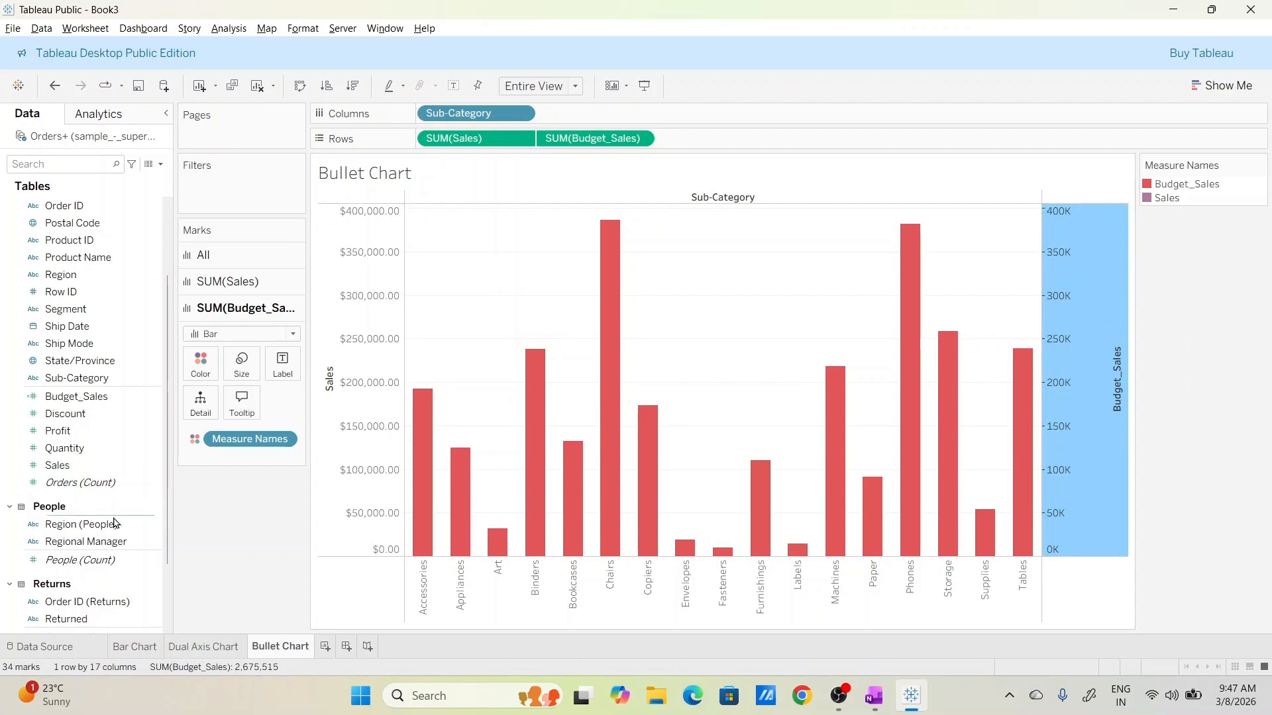
Step: Set the default number format of Budget_Sales to Currency (Standard) with the English (United States) locale
{"action": "left_click", "coordinate": [153, 398]}
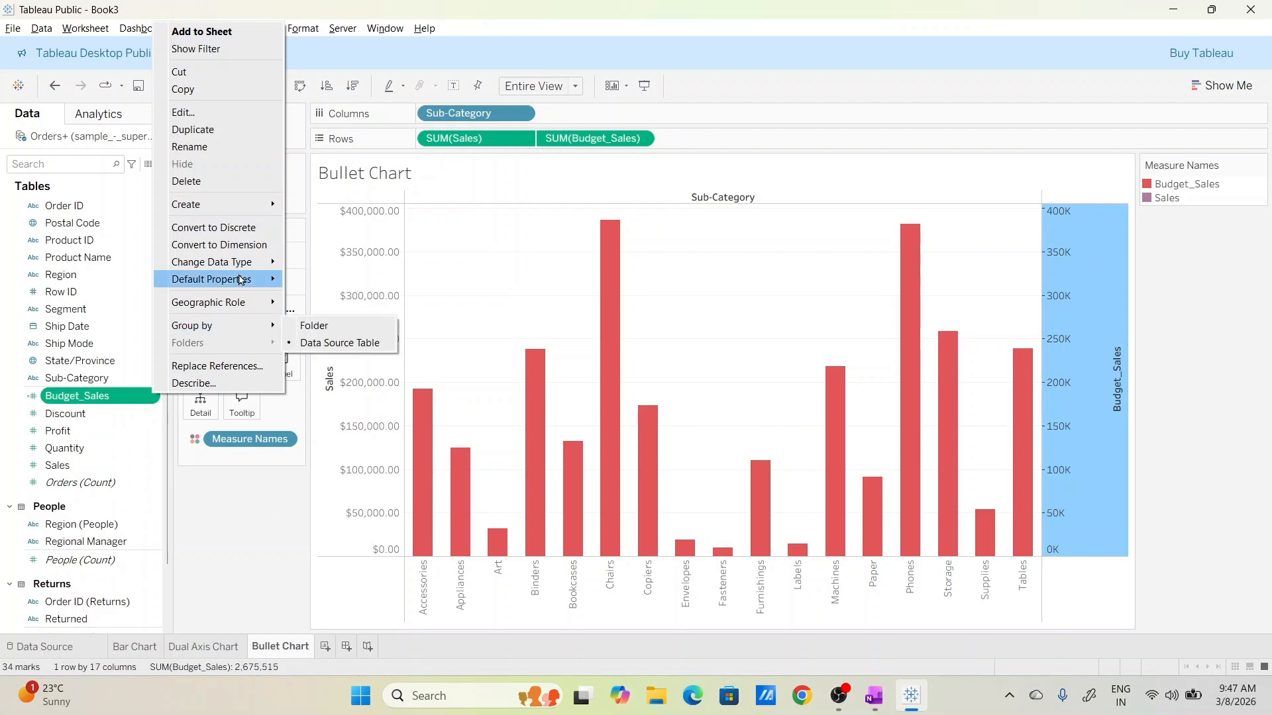
{"action": "mouse_move", "coordinate": [240, 279]}
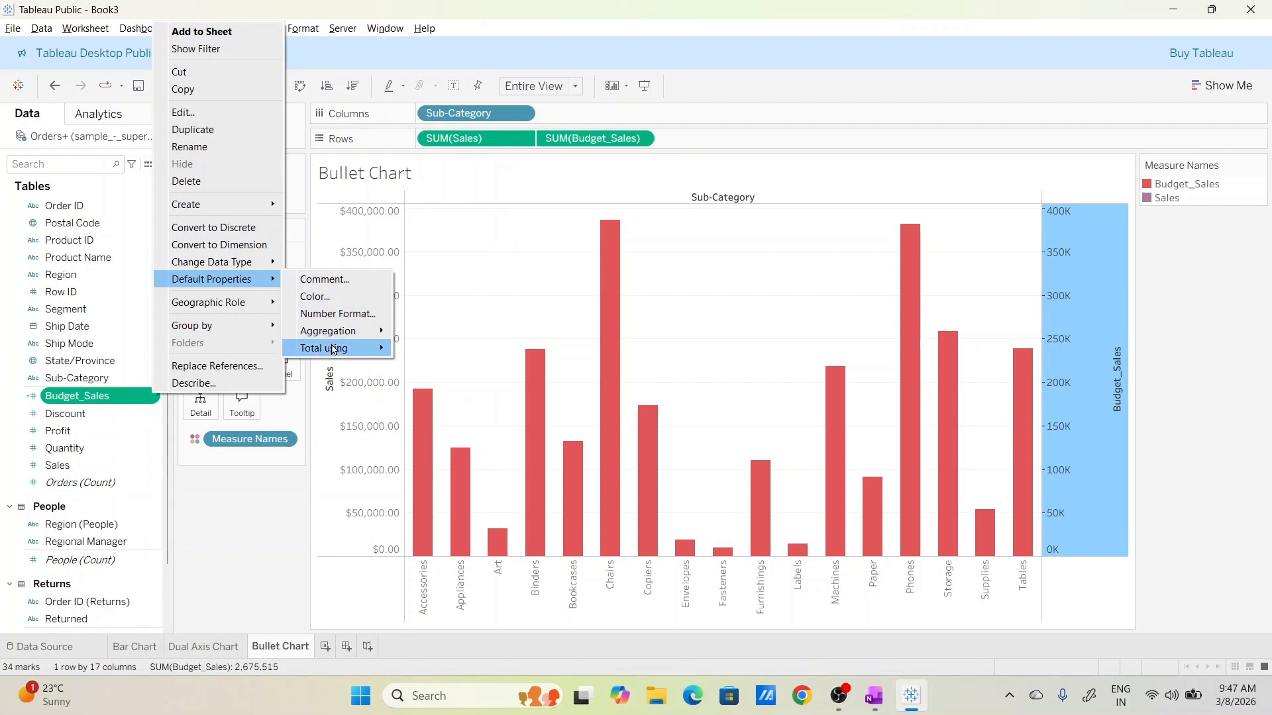
{"action": "left_click", "coordinate": [338, 314]}
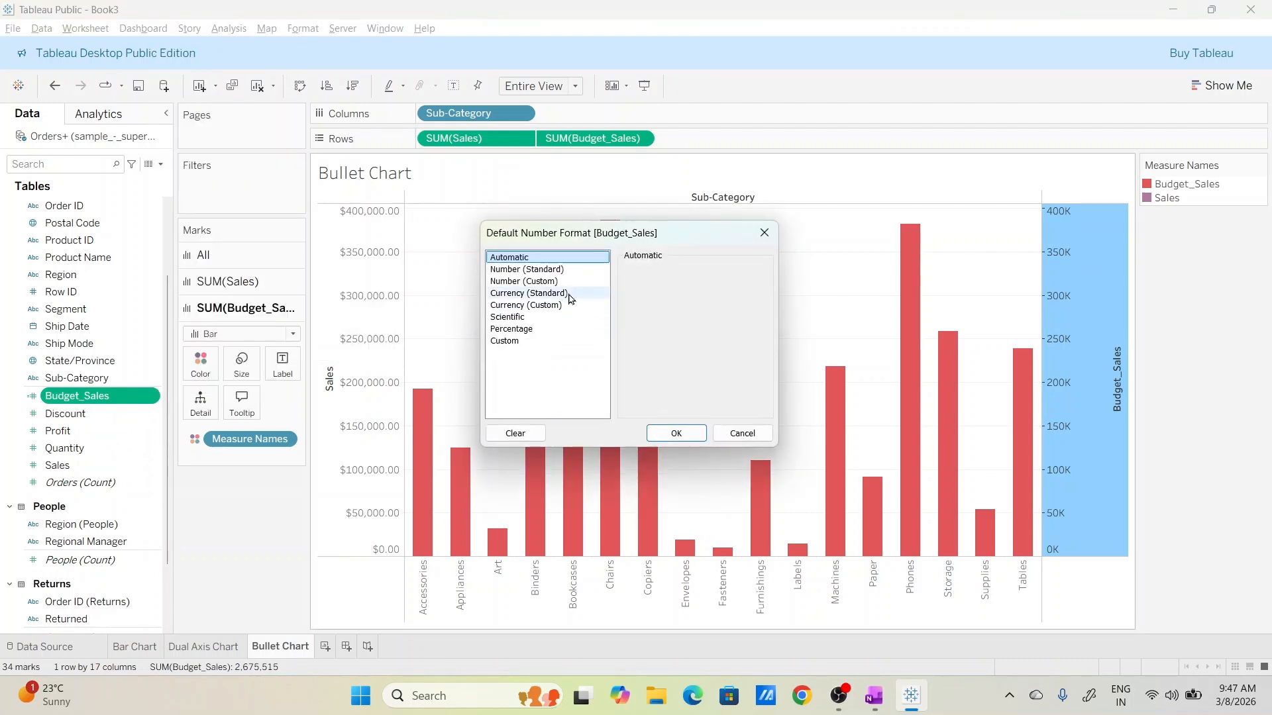
{"action": "left_click", "coordinate": [571, 299]}
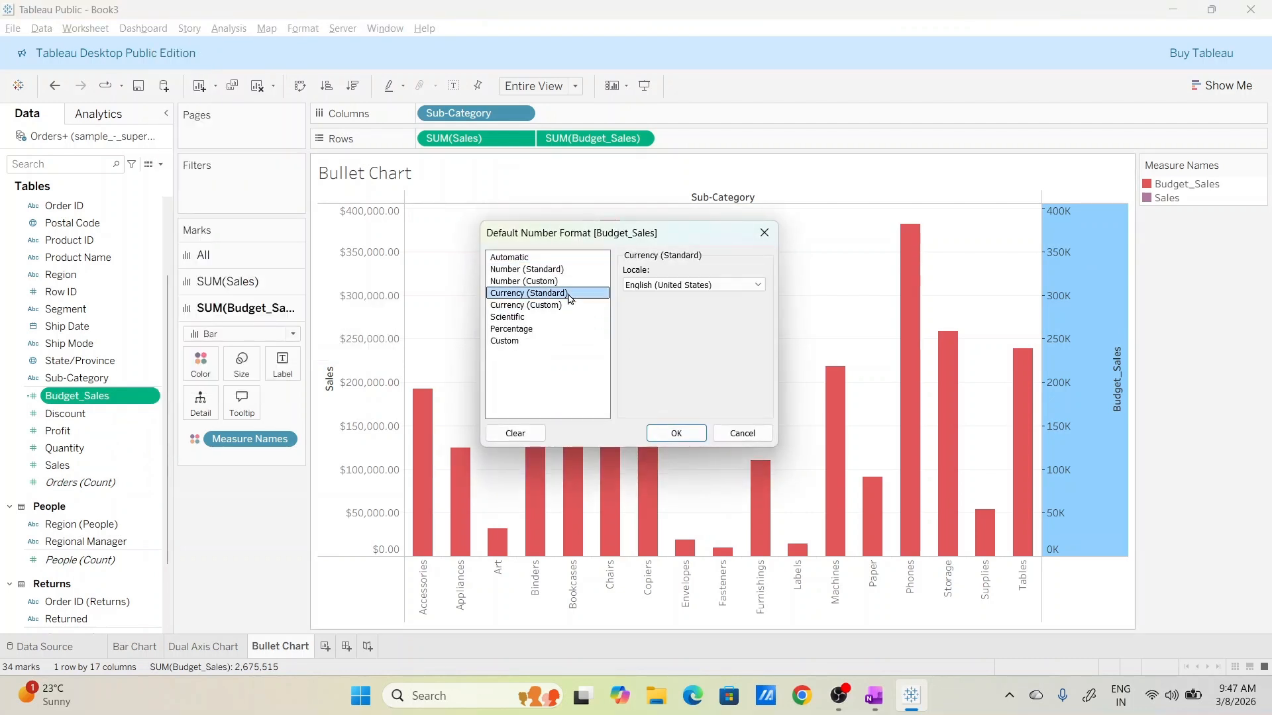
{"action": "left_click", "coordinate": [696, 292]}
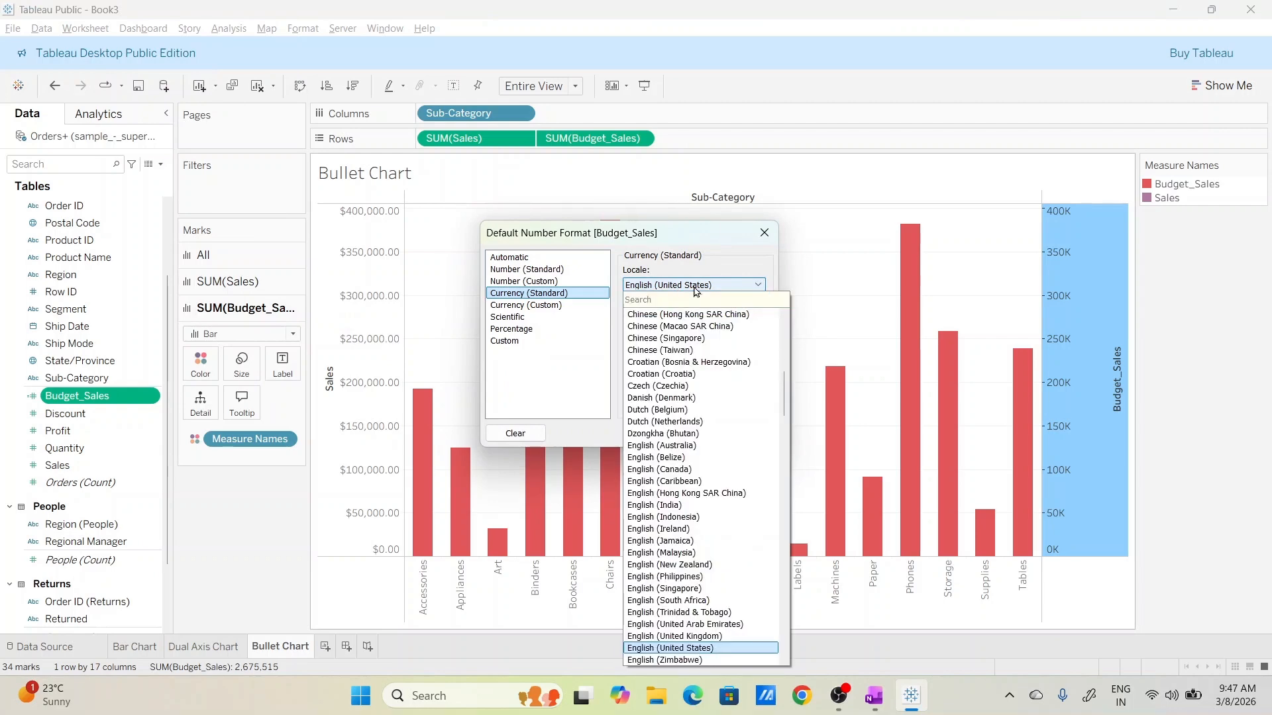
{"action": "left_click", "coordinate": [695, 287]}
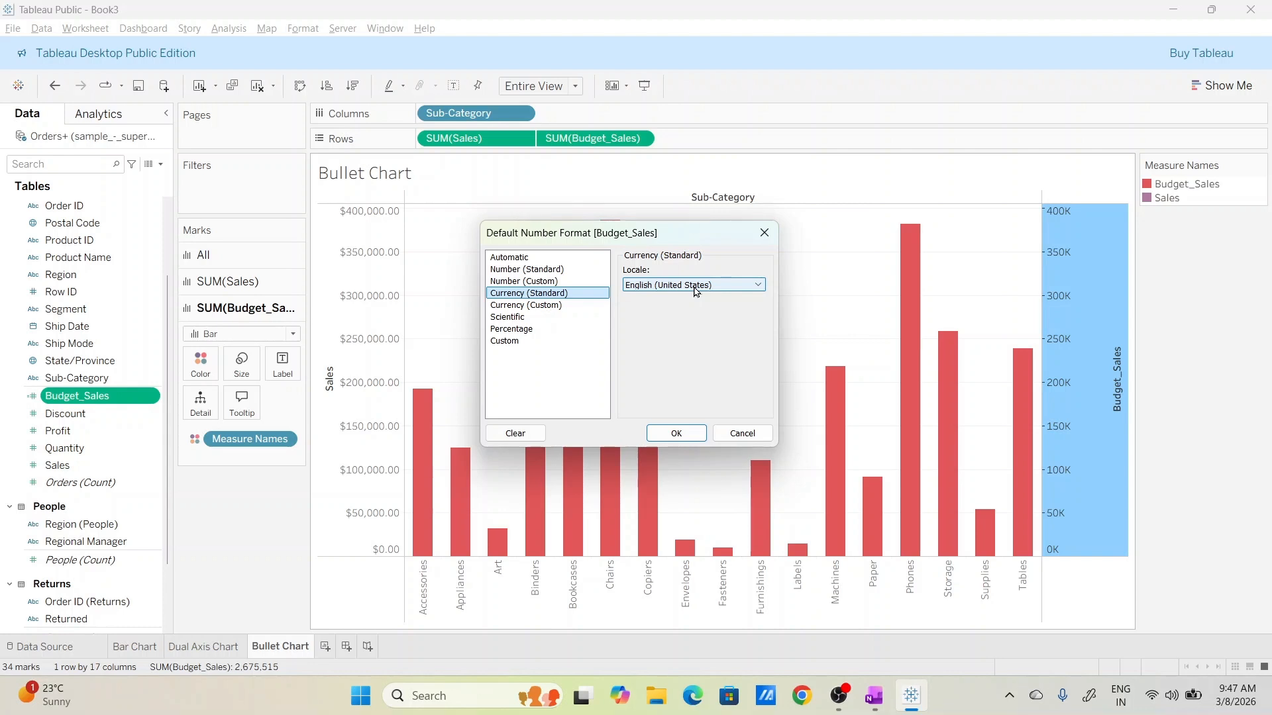
{"action": "left_click", "coordinate": [667, 433]}
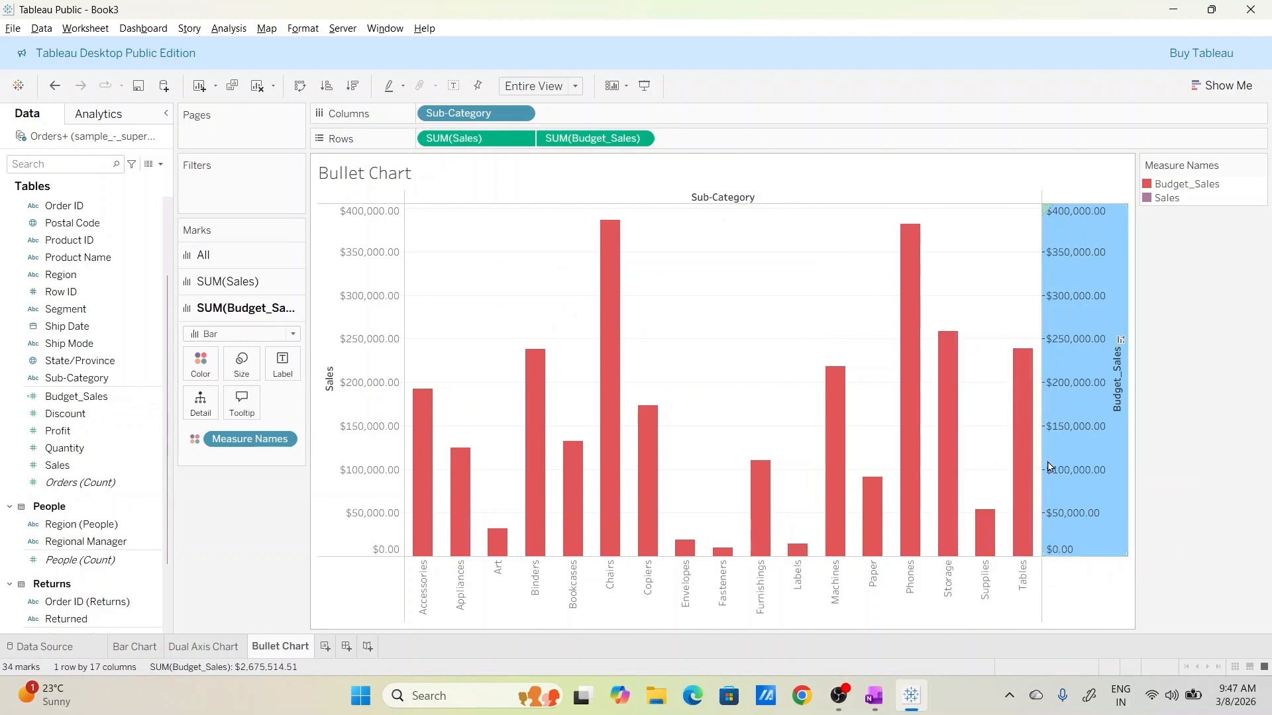
Step: Increase the size of the Sales marks slightly to make their bars wider
{"action": "mouse_move", "coordinate": [1027, 443]}
{"action": "left_click", "coordinate": [271, 284]}
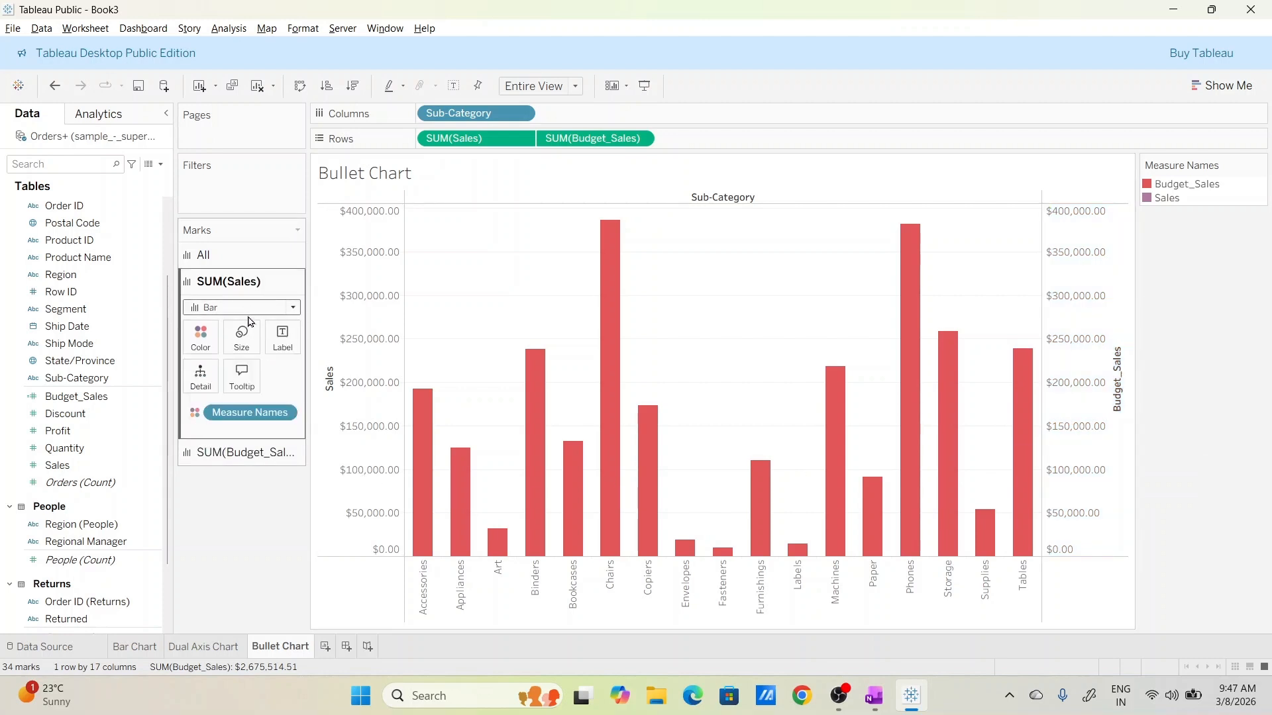
{"action": "left_click", "coordinate": [242, 336]}
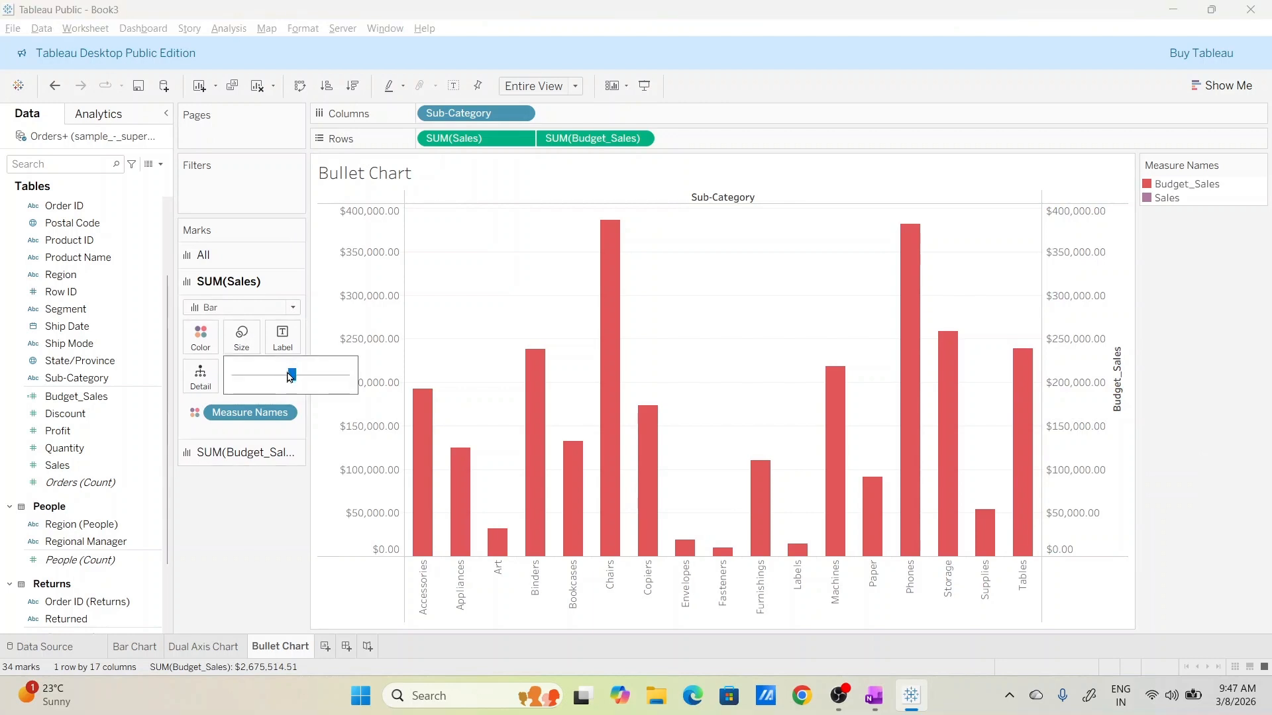
{"action": "left_click_drag", "start_coordinate": [290, 376], "coordinate": [299, 377]}
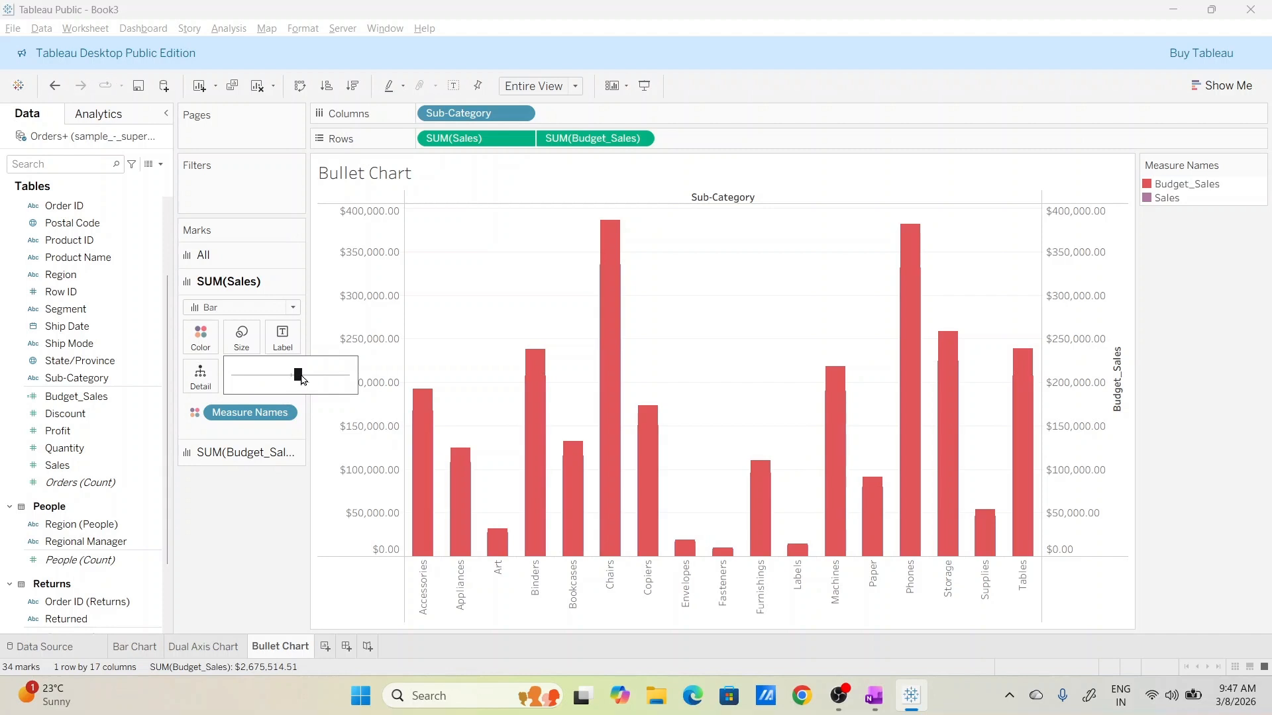
{"action": "left_click", "coordinate": [302, 379]}
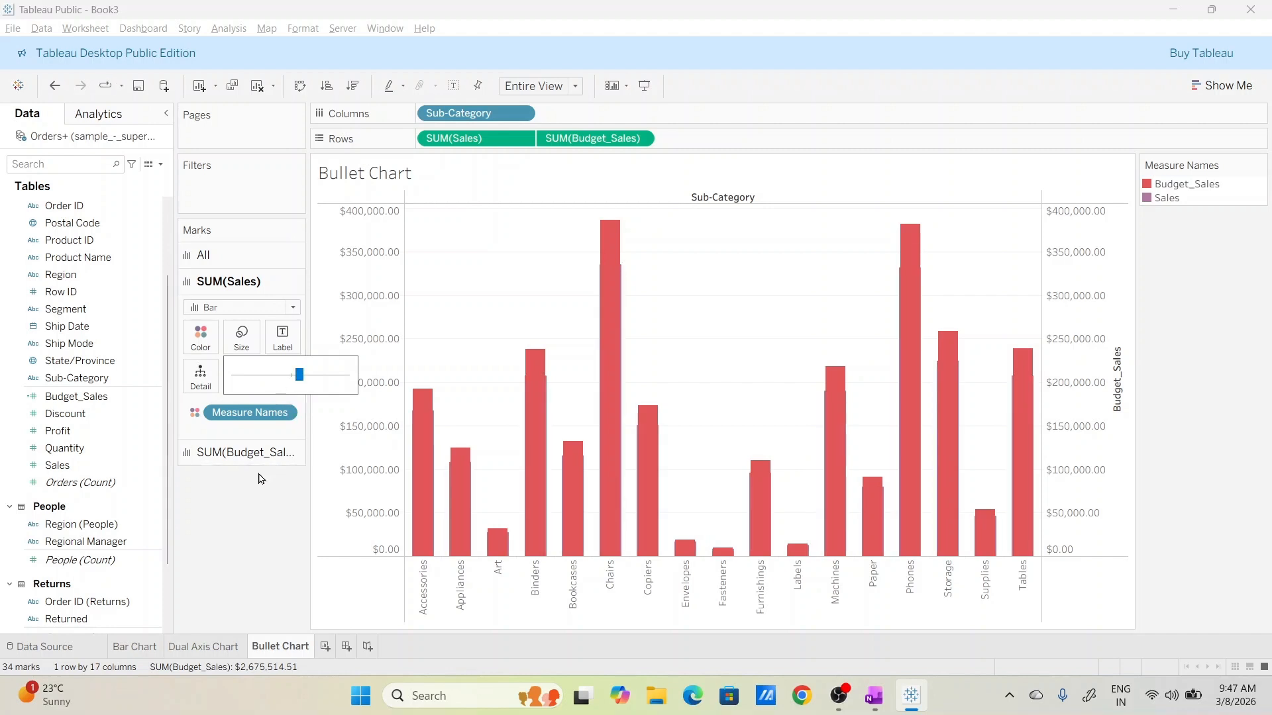
Step: Reduce the size of the Budget_Sales marks so their bars are narrower than the Sales bars
{"action": "left_click", "coordinate": [256, 453]}
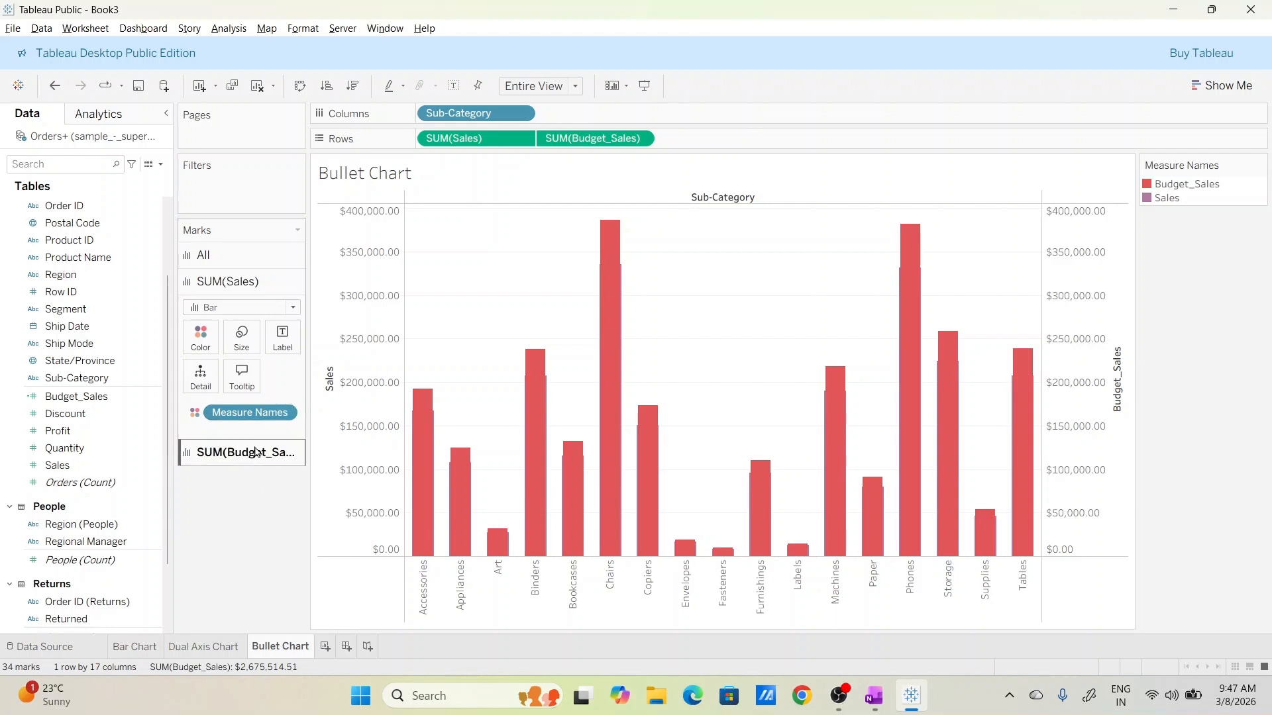
{"action": "left_click", "coordinate": [242, 365]}
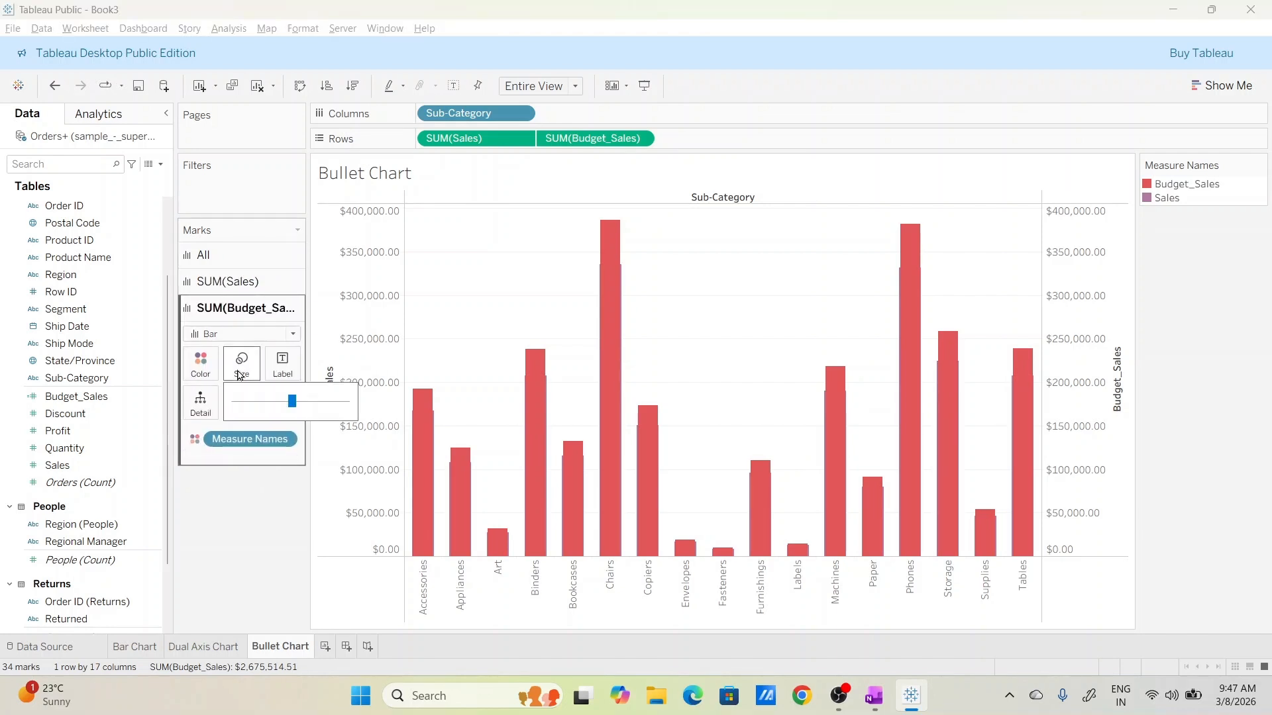
{"action": "left_click", "coordinate": [275, 402]}
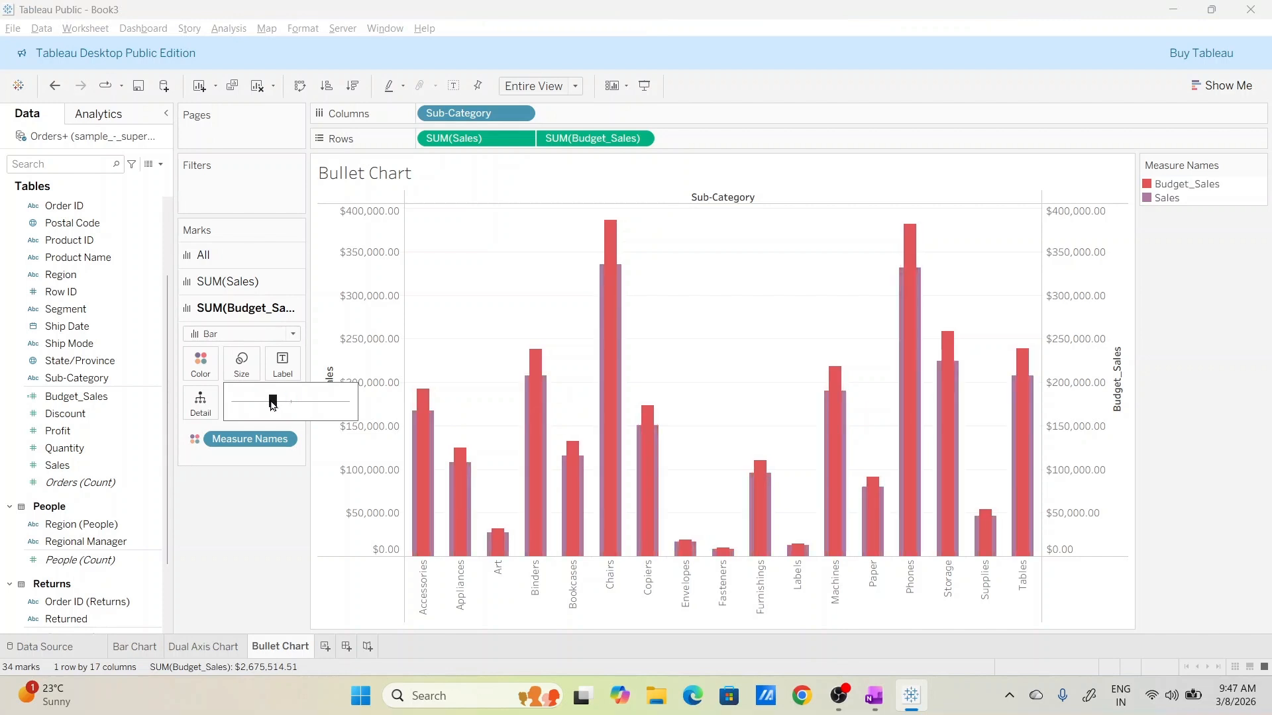
{"action": "left_click_drag", "start_coordinate": [272, 402], "coordinate": [261, 402]}
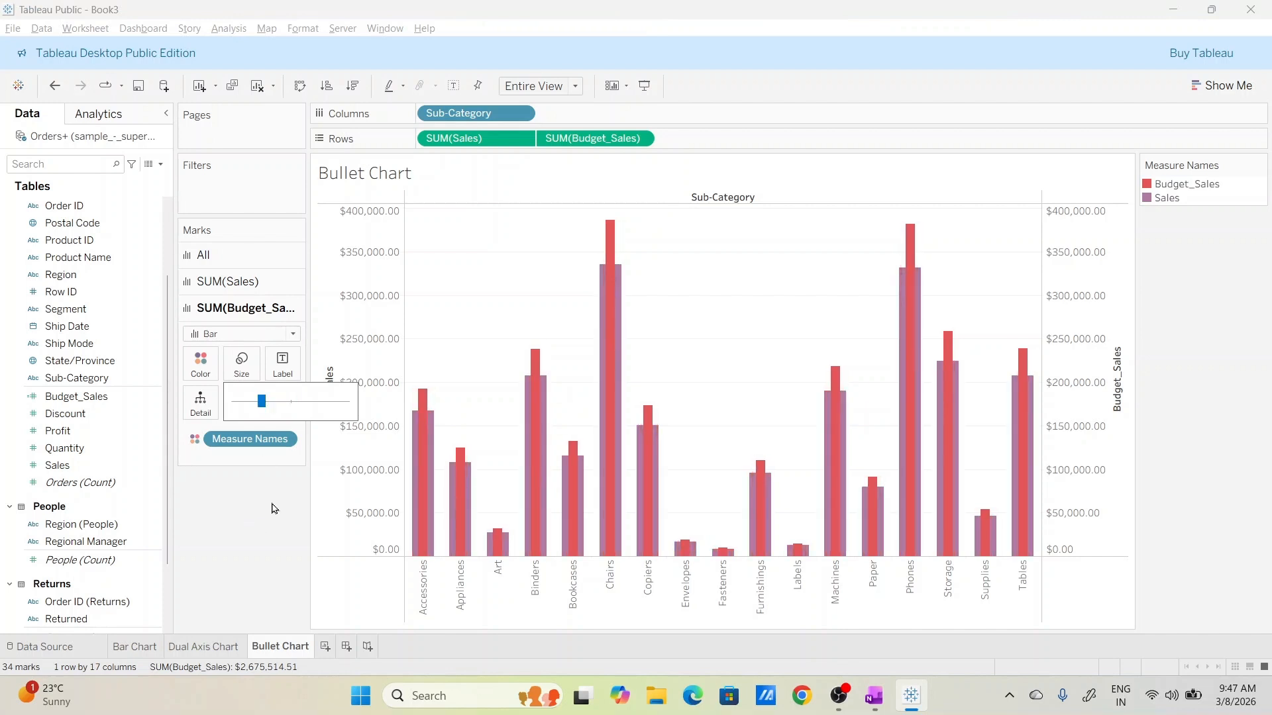
{"action": "left_click", "coordinate": [272, 401]}
{"action": "left_click", "coordinate": [266, 400]}
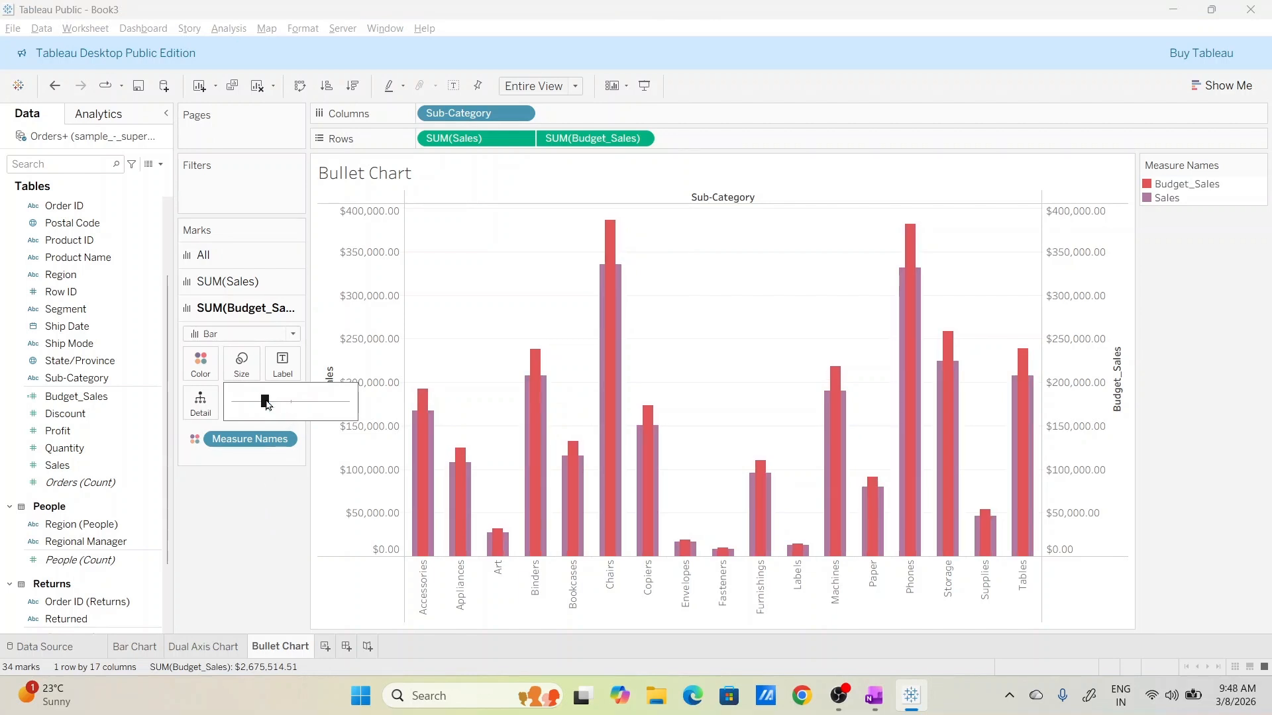
{"action": "left_click", "coordinate": [258, 490]}
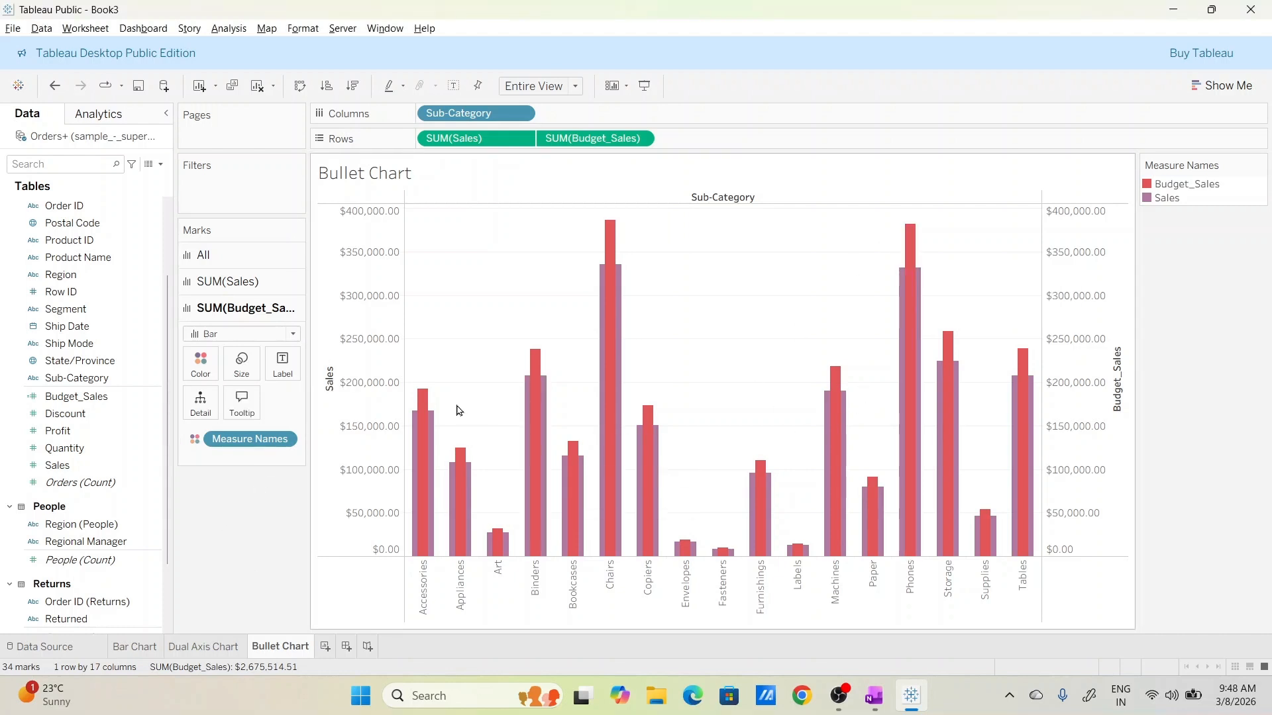
Step: Examine the Sales and Budget_Sales values of individual bars, including Chairs and Accessories
{"action": "mouse_move", "coordinate": [530, 402]}
{"action": "mouse_move", "coordinate": [620, 242]}
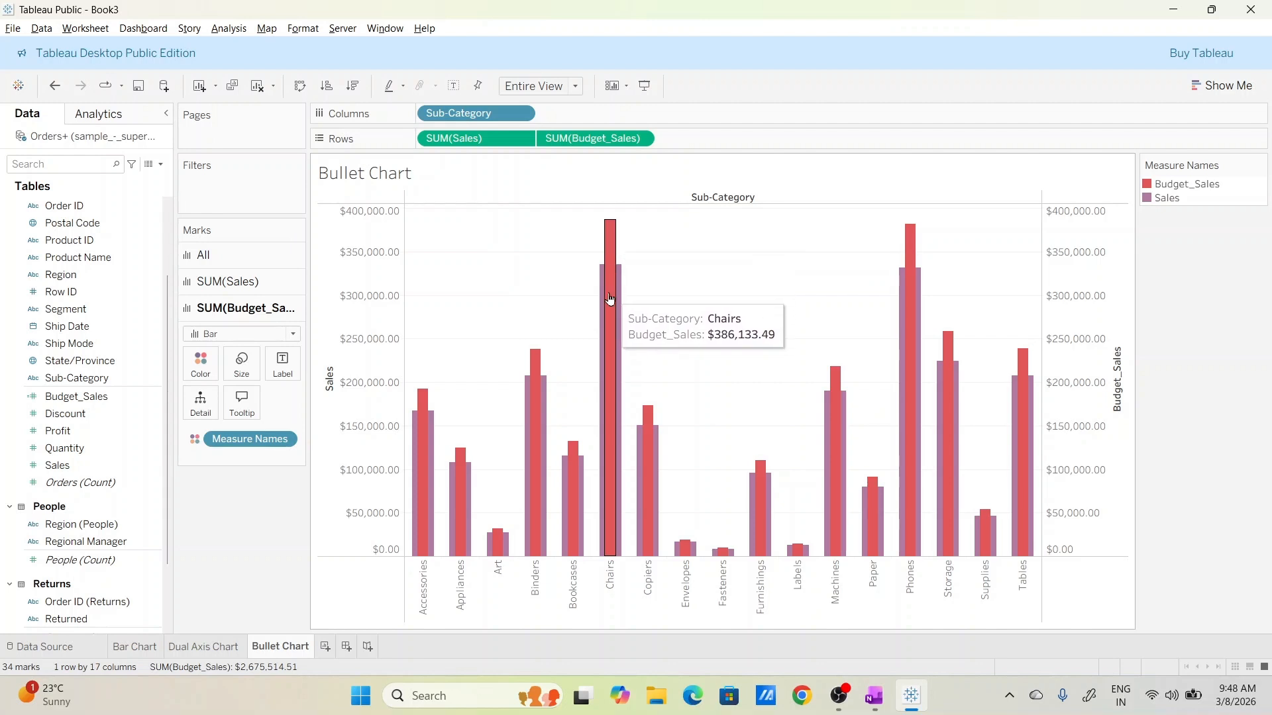
{"action": "mouse_move", "coordinate": [620, 309]}
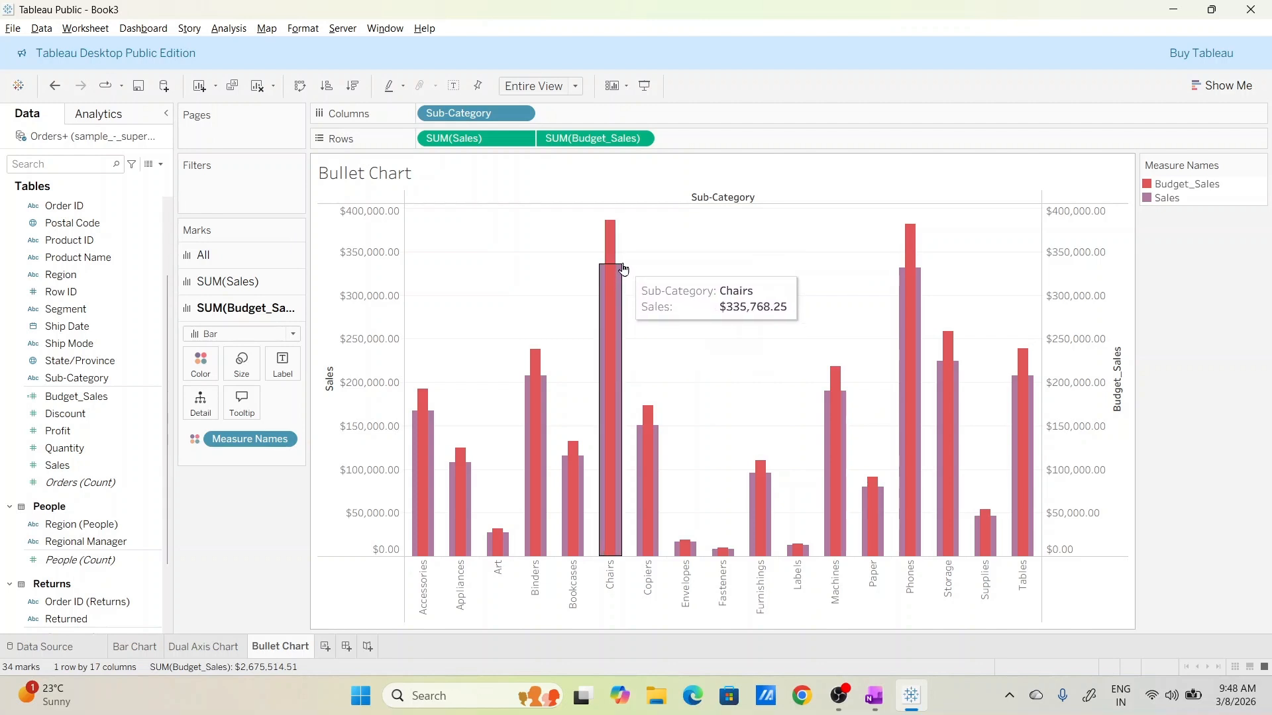
{"action": "mouse_move", "coordinate": [926, 528]}
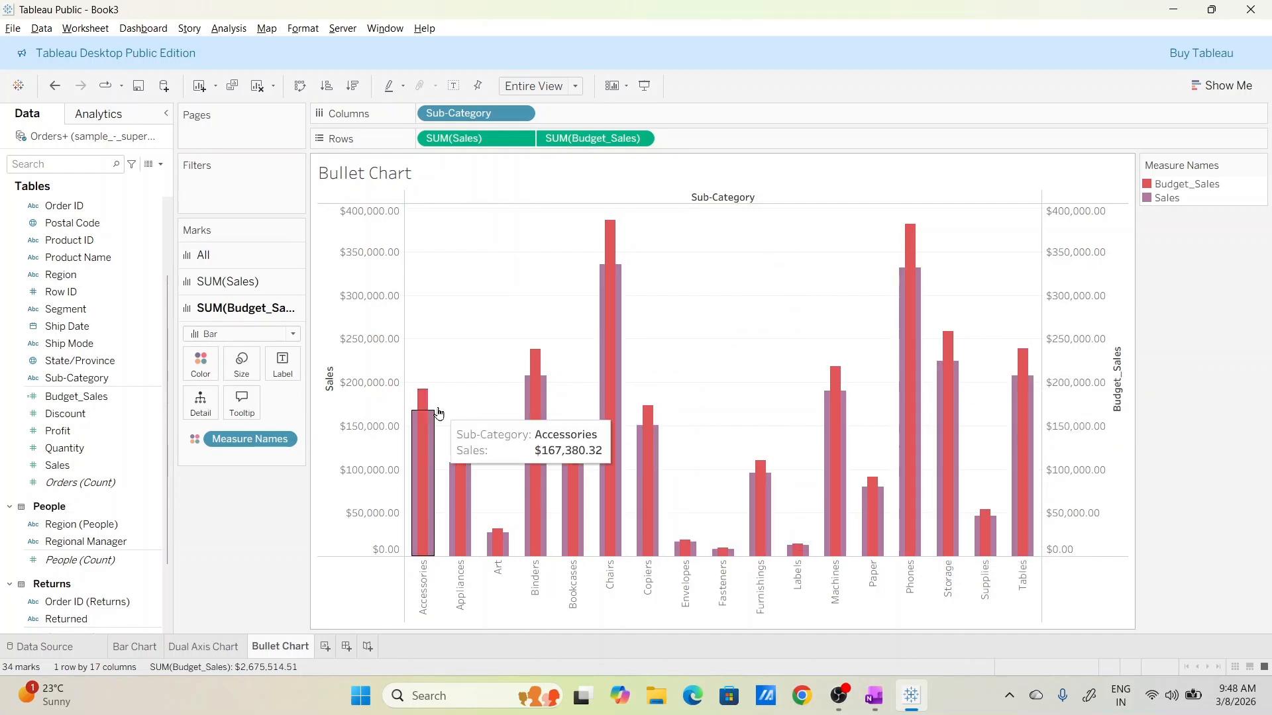
{"action": "mouse_move", "coordinate": [420, 407]}
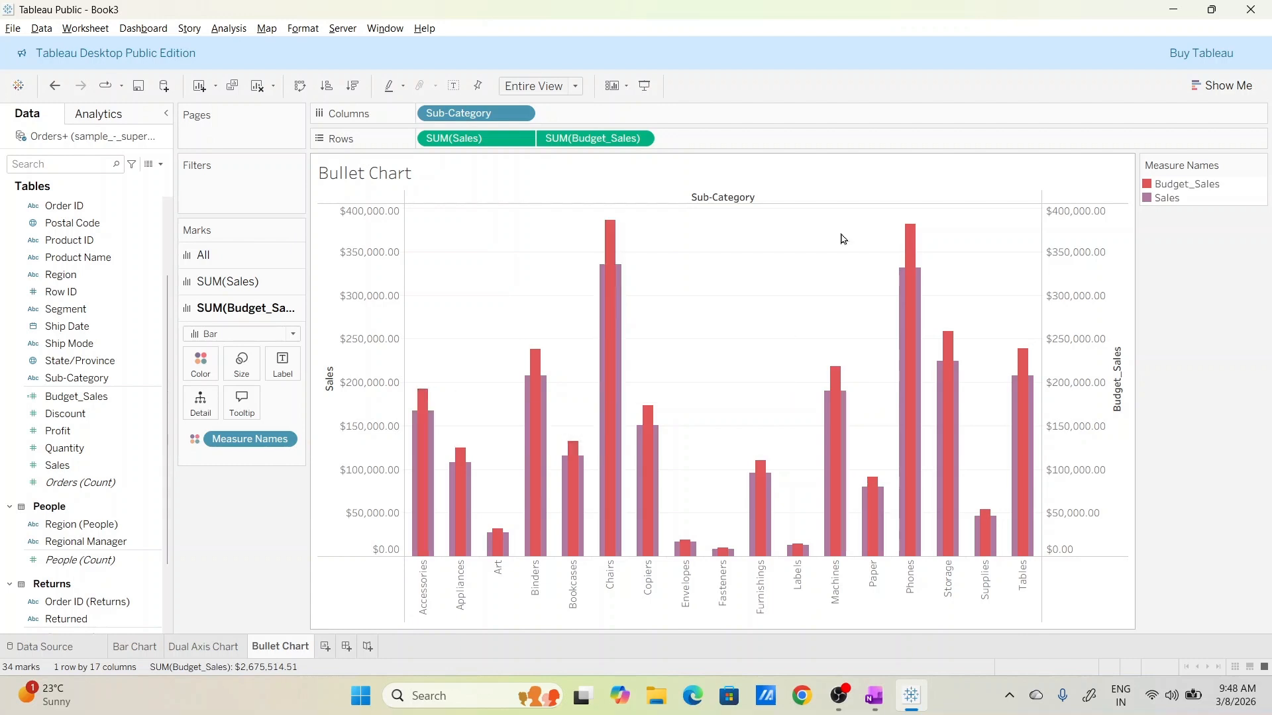
Step: Change the Budget_Sales color to blue from the Automatic palette and apply it to the chart
{"action": "double_click", "coordinate": [1150, 187]}
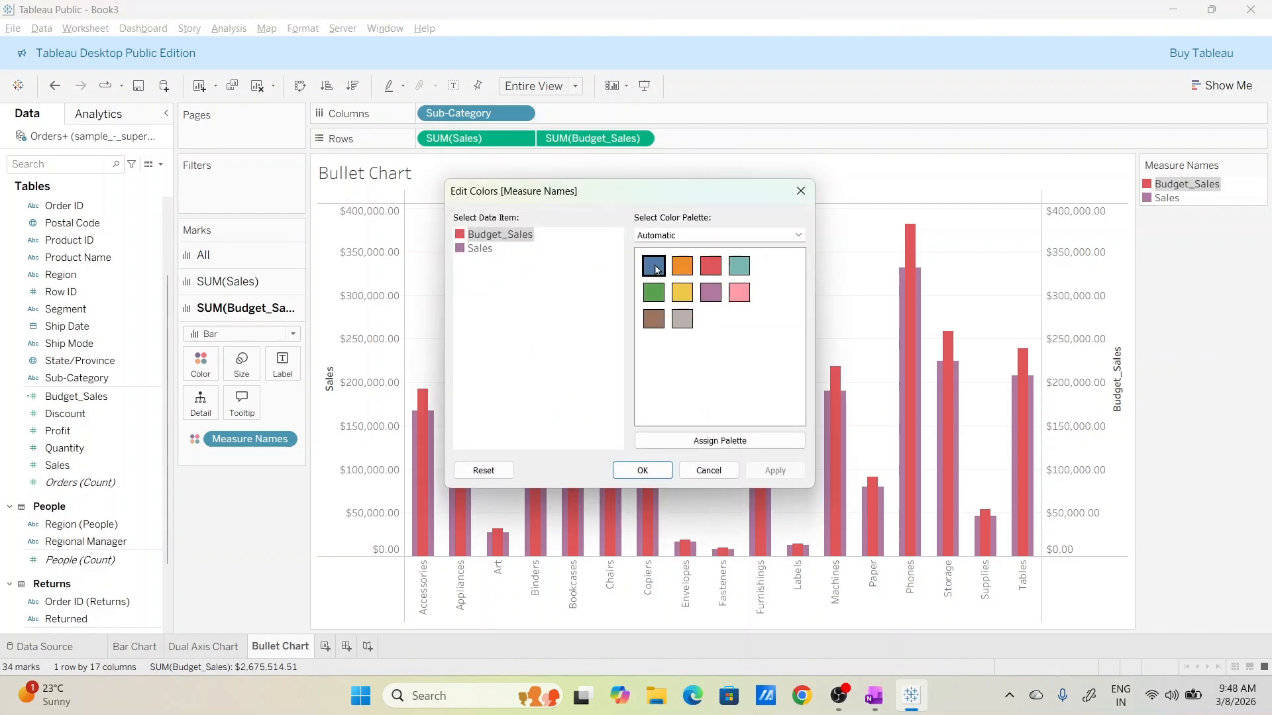
{"action": "left_click", "coordinate": [654, 267]}
{"action": "left_click", "coordinate": [773, 471]}
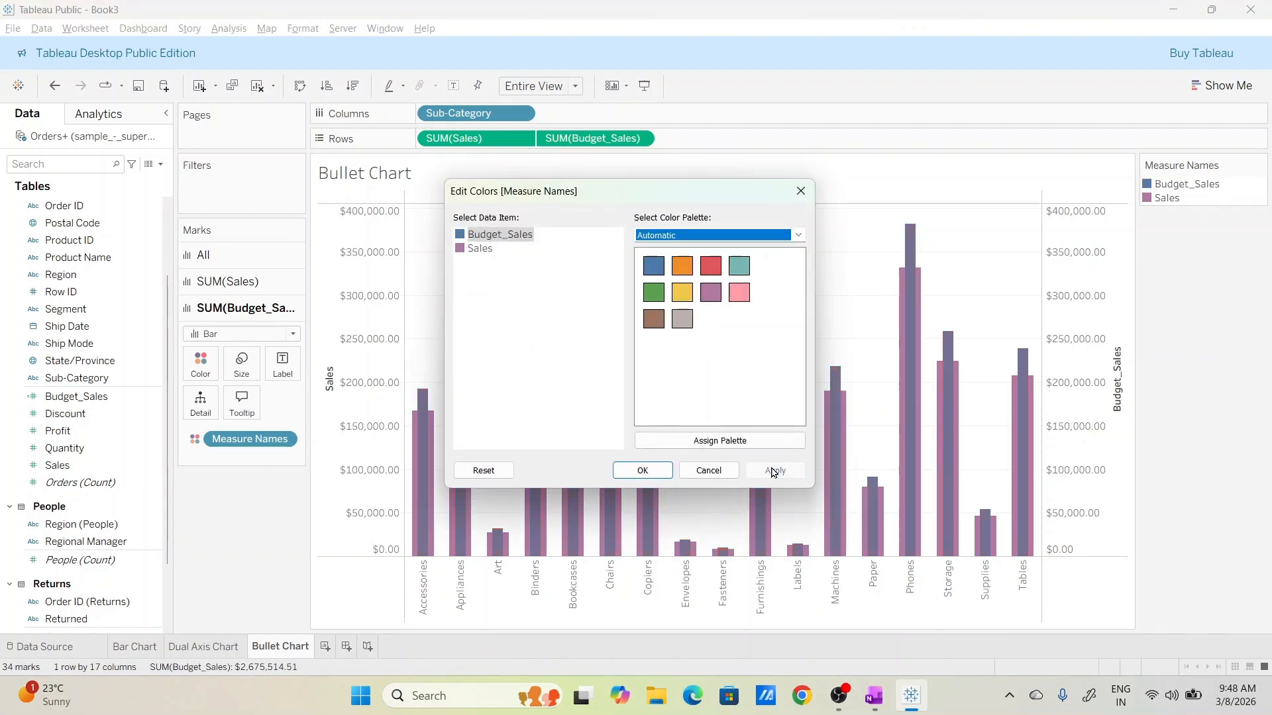
{"action": "left_click", "coordinate": [642, 471]}
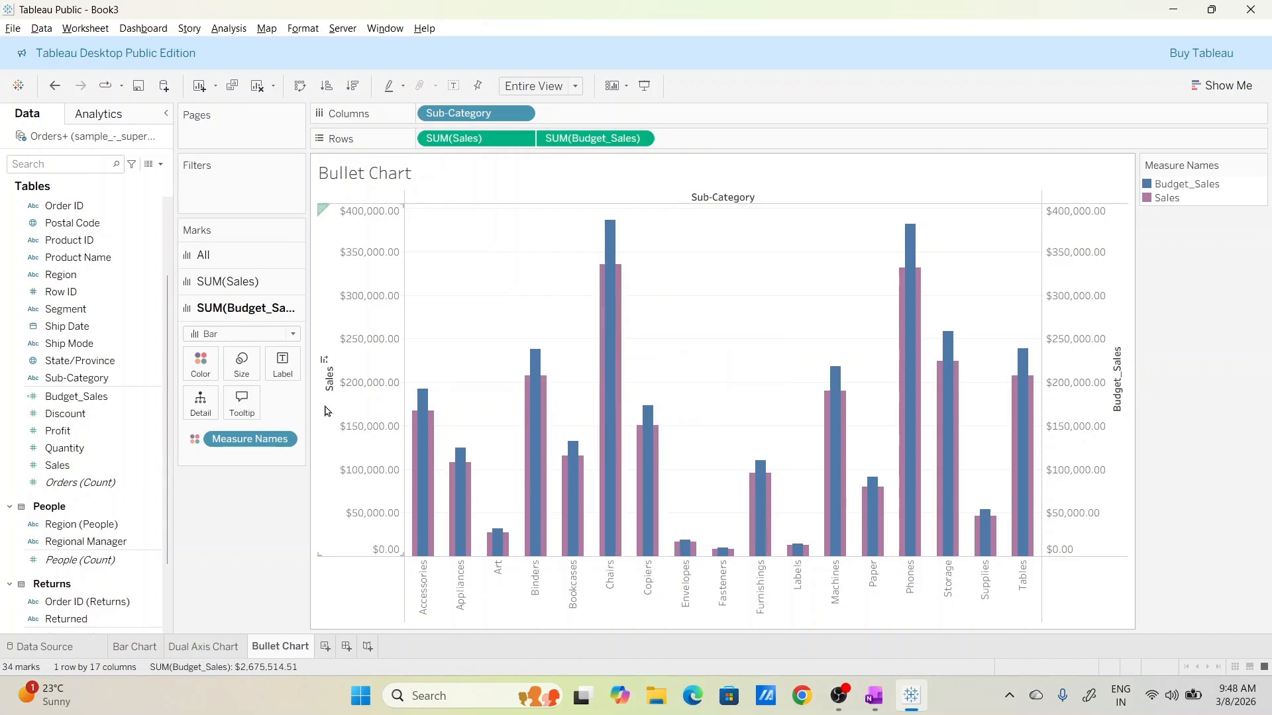
Step: Add Sales as the label on the Budget_Sales marks
{"action": "left_click", "coordinate": [89, 468]}
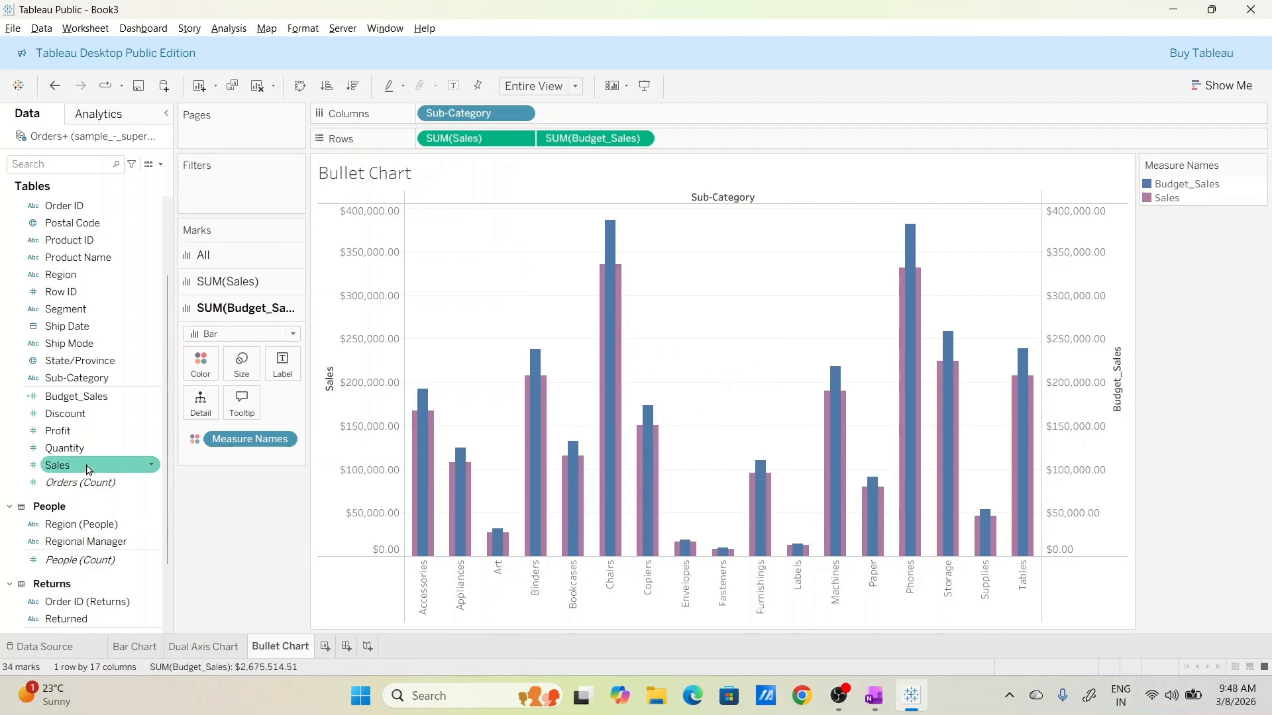
{"action": "left_click_drag", "start_coordinate": [88, 469], "coordinate": [272, 368]}
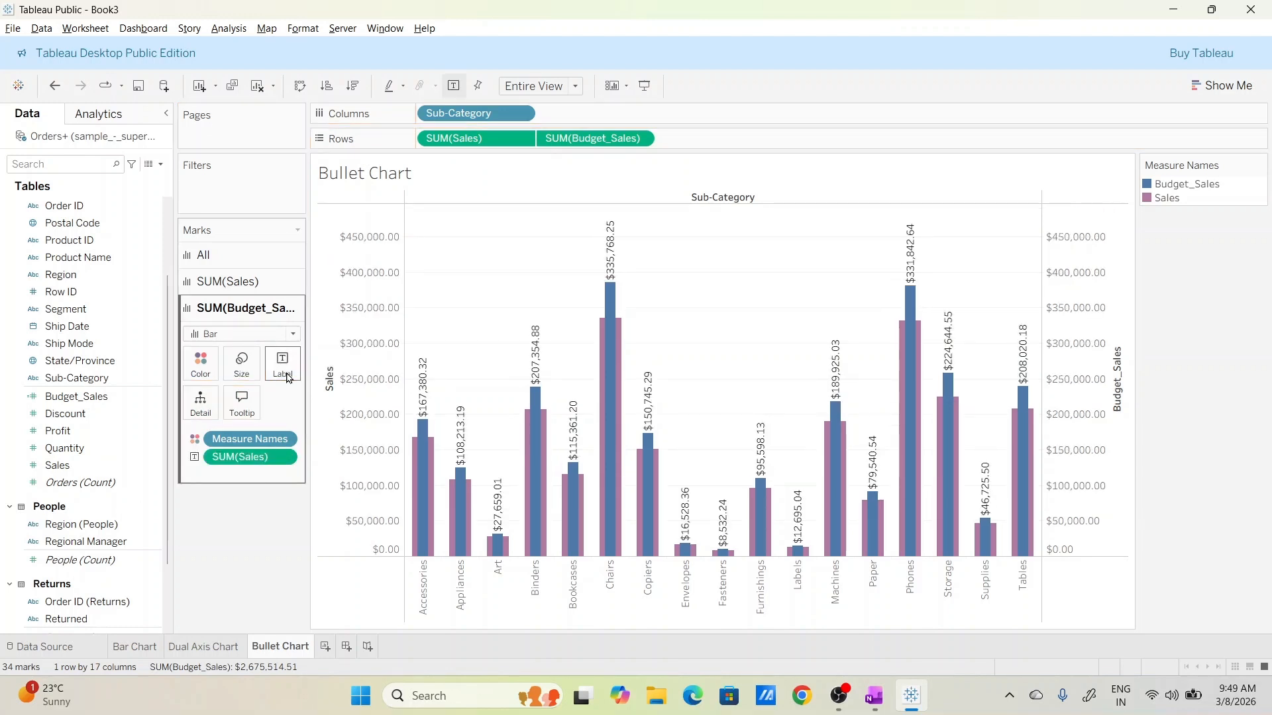
{"action": "mouse_move", "coordinate": [423, 468]}
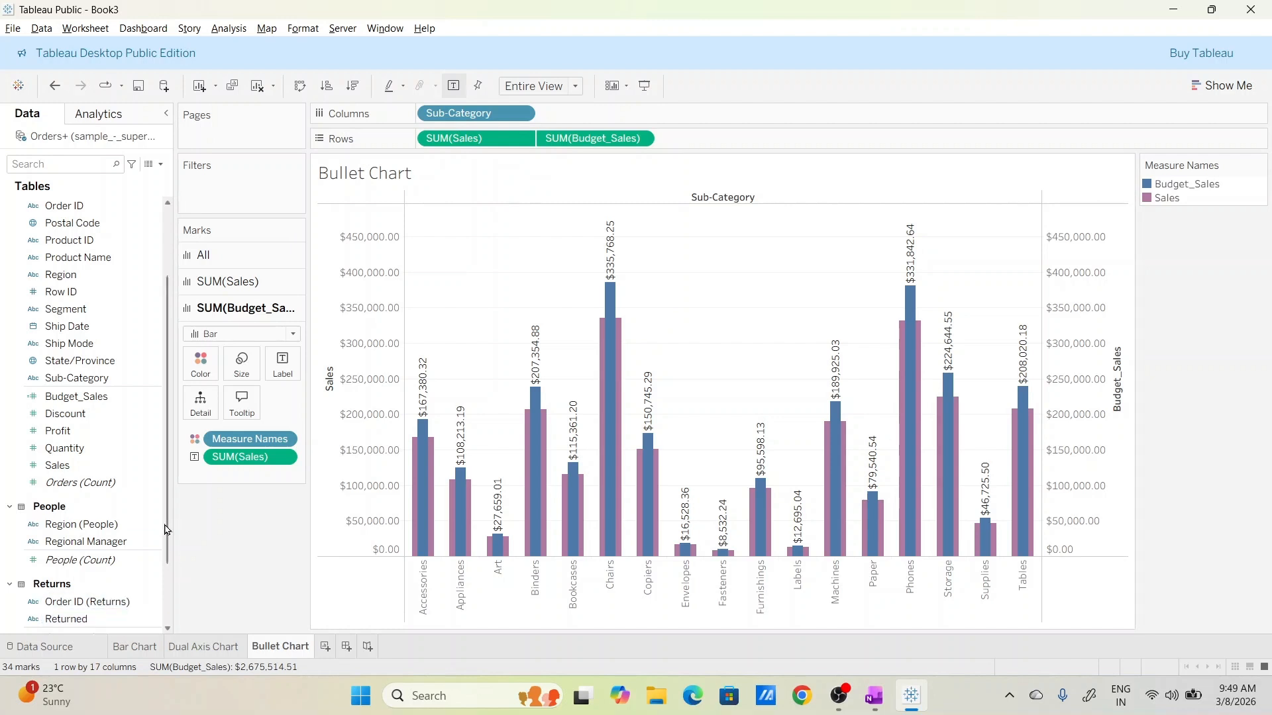
Step: Start a new calculated field and name it Variance_Sales
{"action": "left_click_drag", "start_coordinate": [166, 530], "coordinate": [163, 590]}
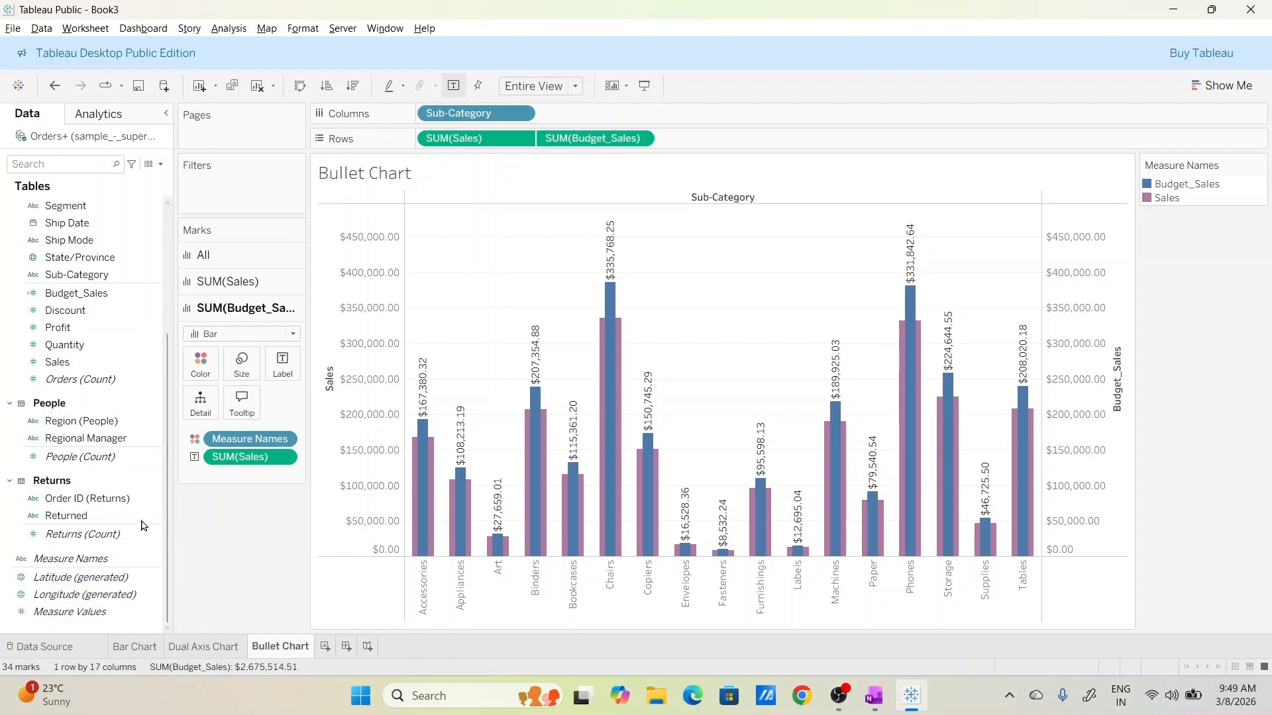
{"action": "scroll", "coordinate": [172, 348], "scroll_direction": "up", "scroll_amount": 2}
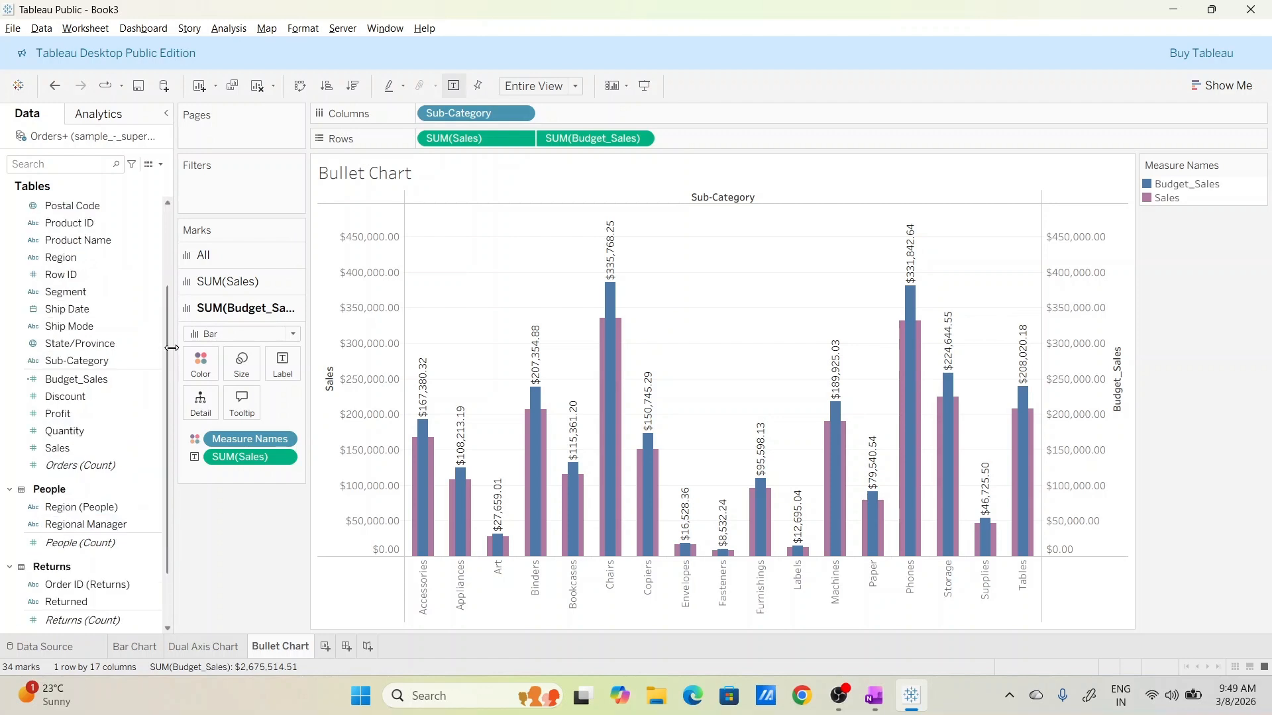
{"action": "scroll", "coordinate": [165, 351], "scroll_direction": "up", "scroll_amount": 3}
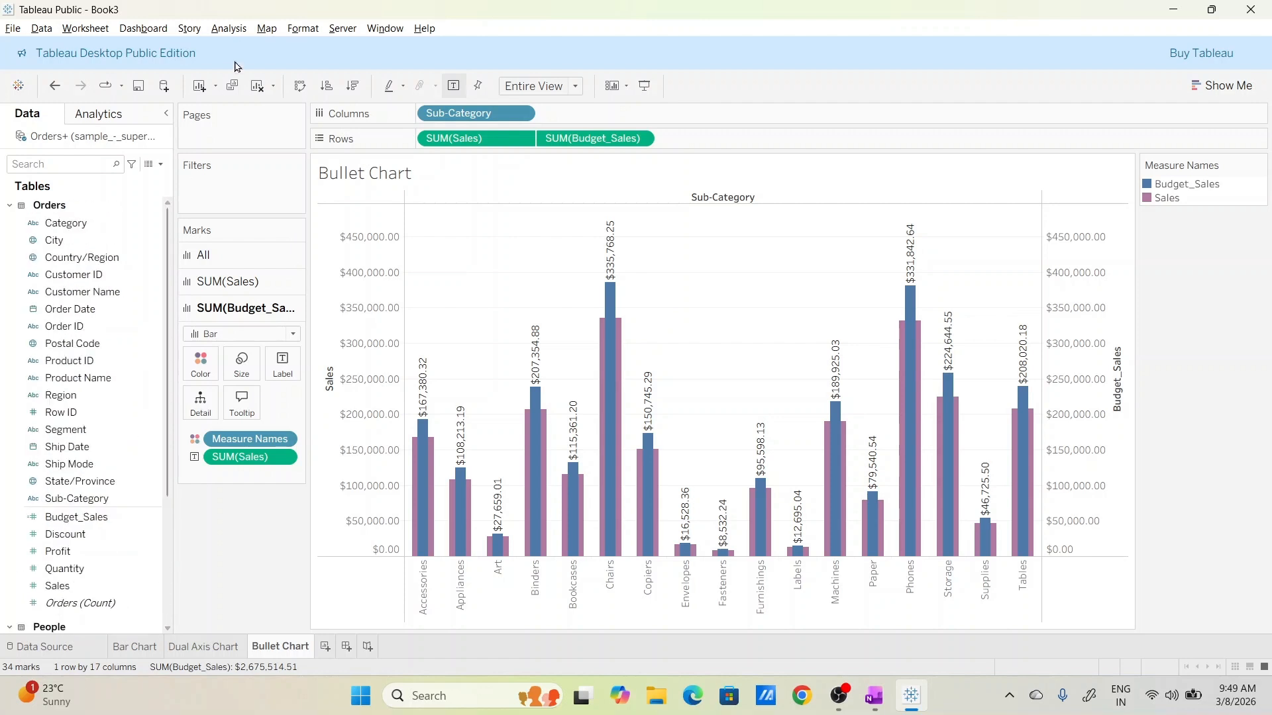
{"action": "left_click", "coordinate": [160, 164]}
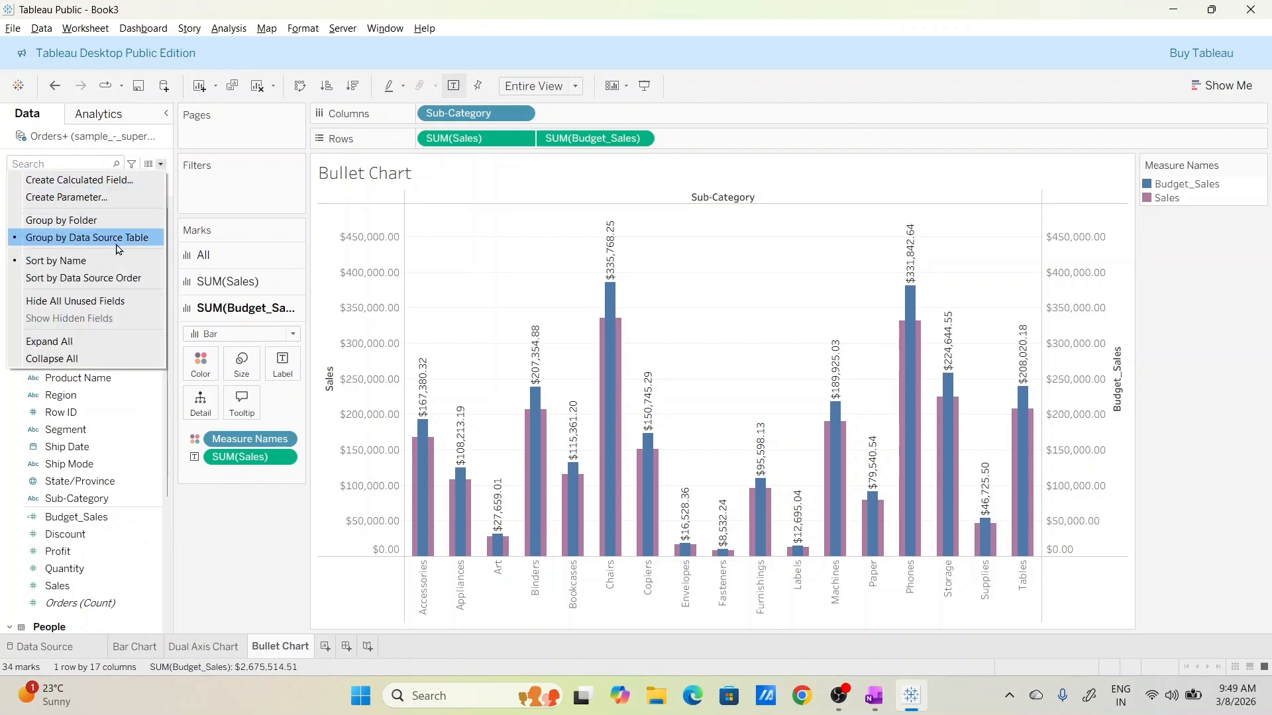
{"action": "left_click", "coordinate": [131, 187]}
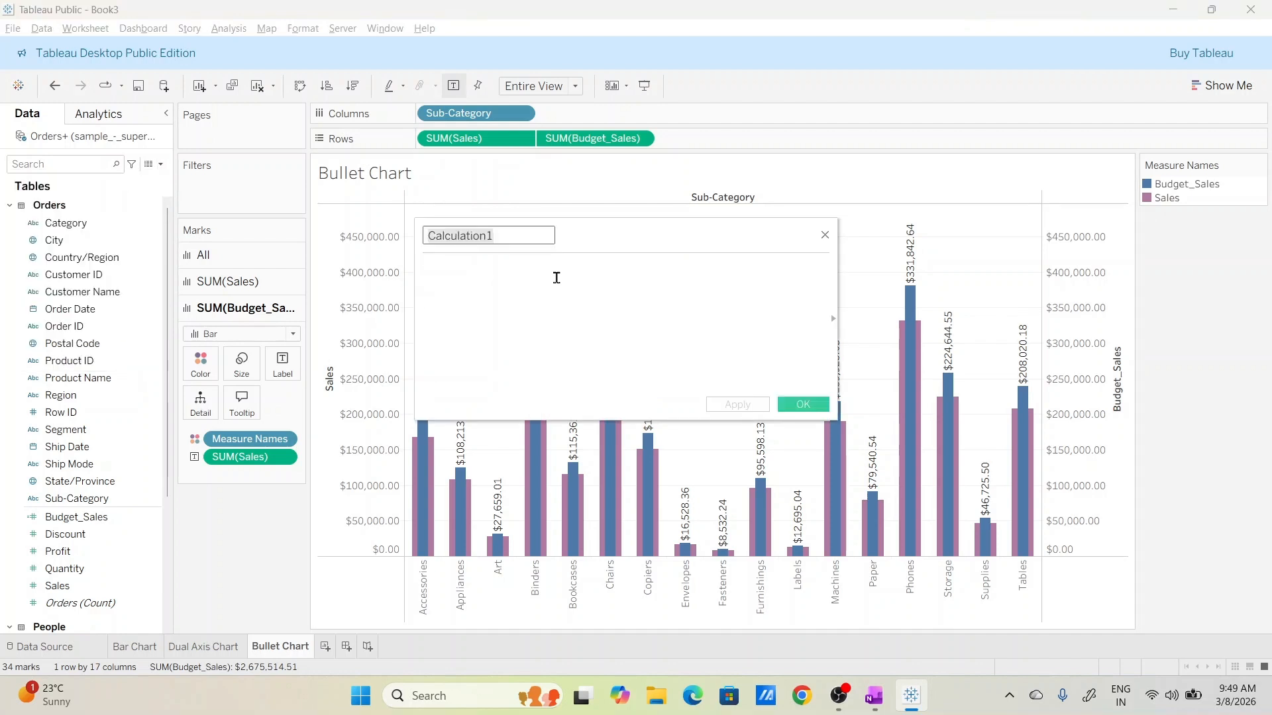
{"action": "type", "text": "Variance_S"}
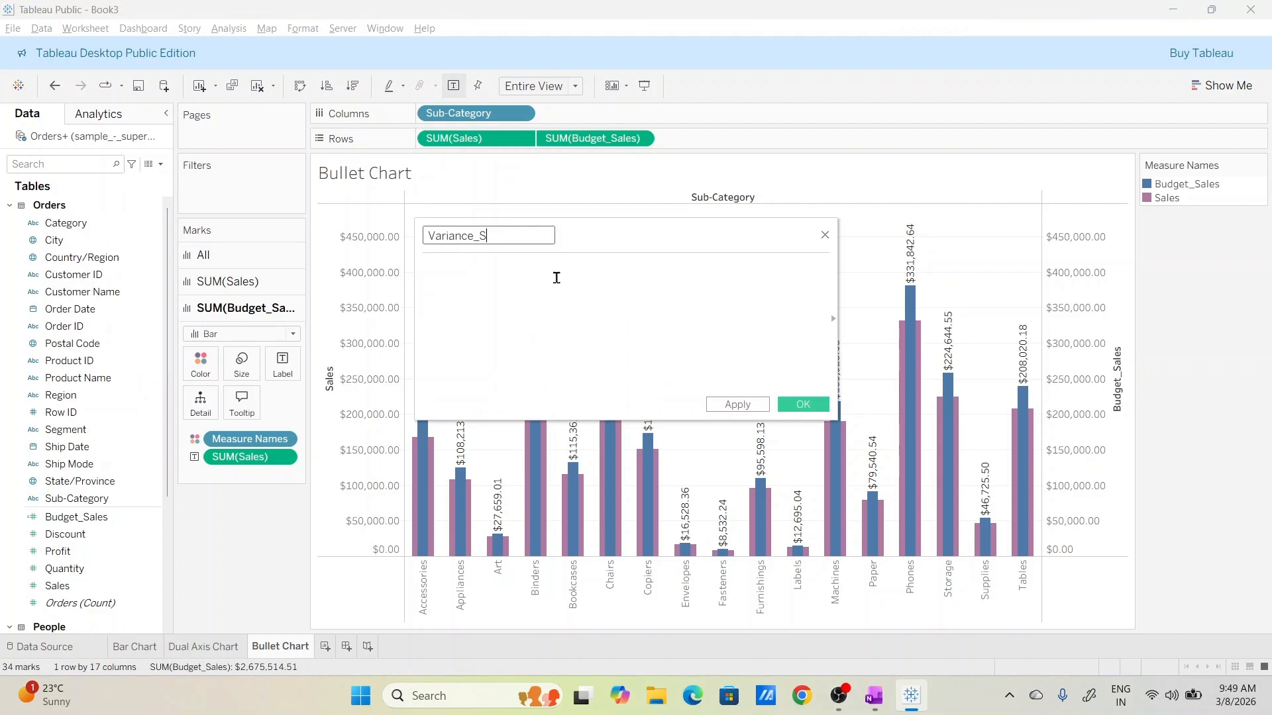
{"action": "type", "text": "ales"}
Step: Define the Variance_Sales formula as [Sales]-[Budget_Sales] and save the calculated field
{"action": "left_click", "coordinate": [556, 278]}
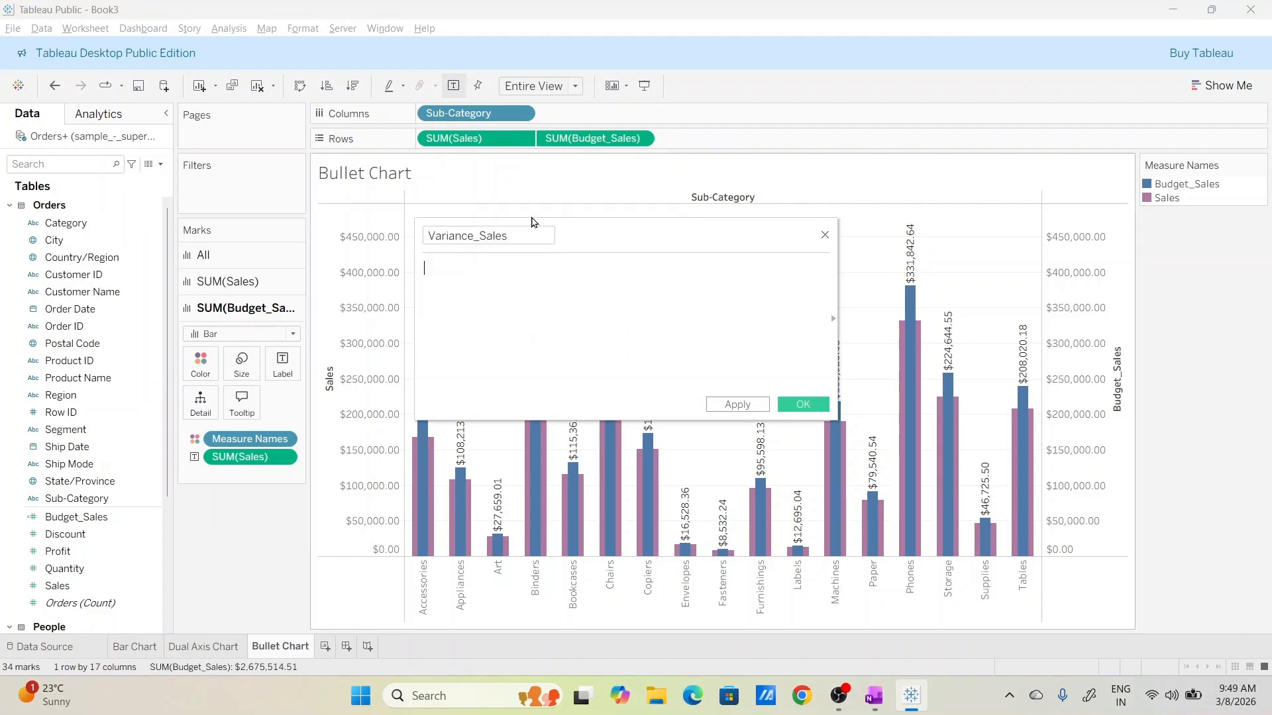
{"action": "type", "text": "sal"}
{"action": "key", "text": "Return"}
{"action": "type", "text": "-"}
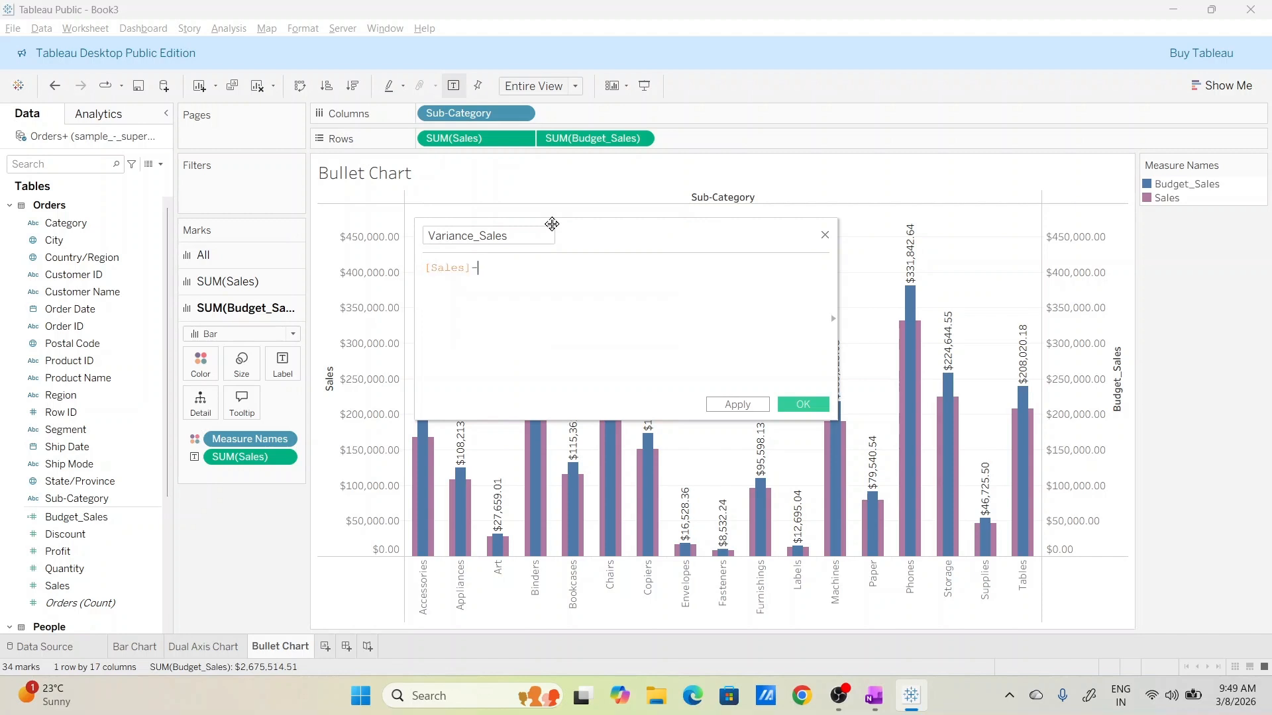
{"action": "type", "text": "bu"}
{"action": "key", "text": "Return"}
{"action": "left_click", "coordinate": [723, 409]}
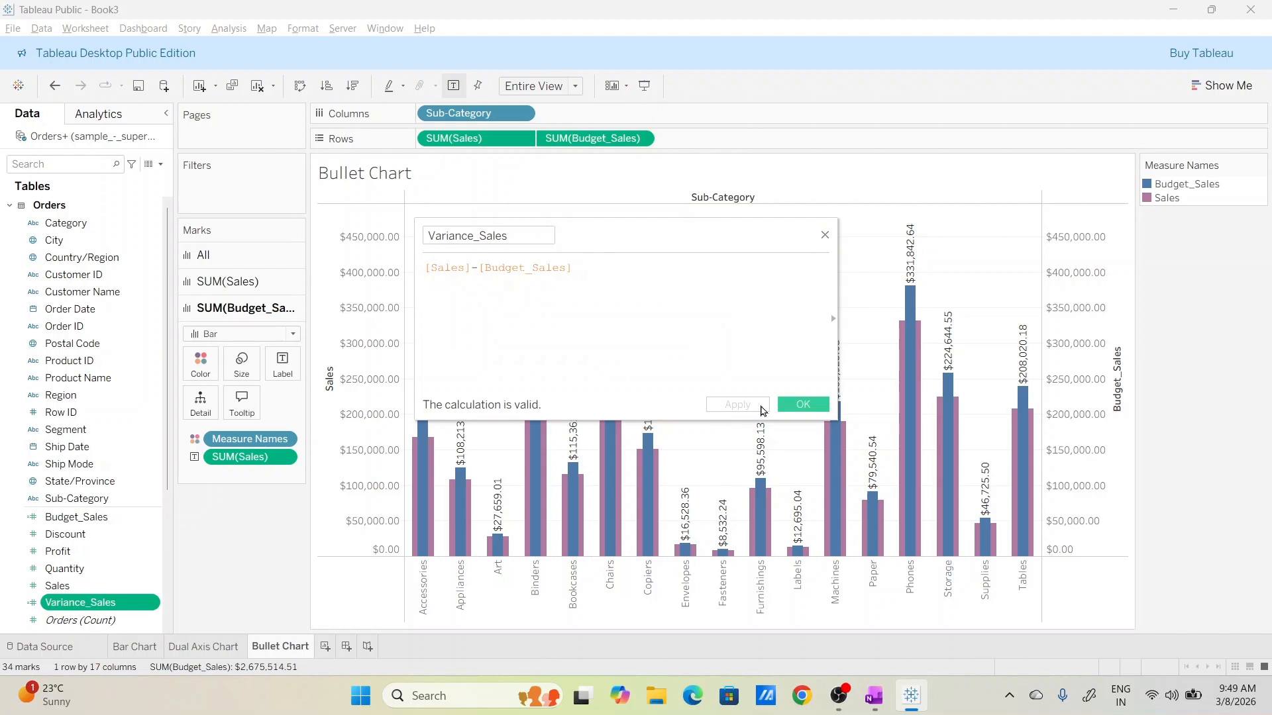
{"action": "left_click", "coordinate": [795, 407]}
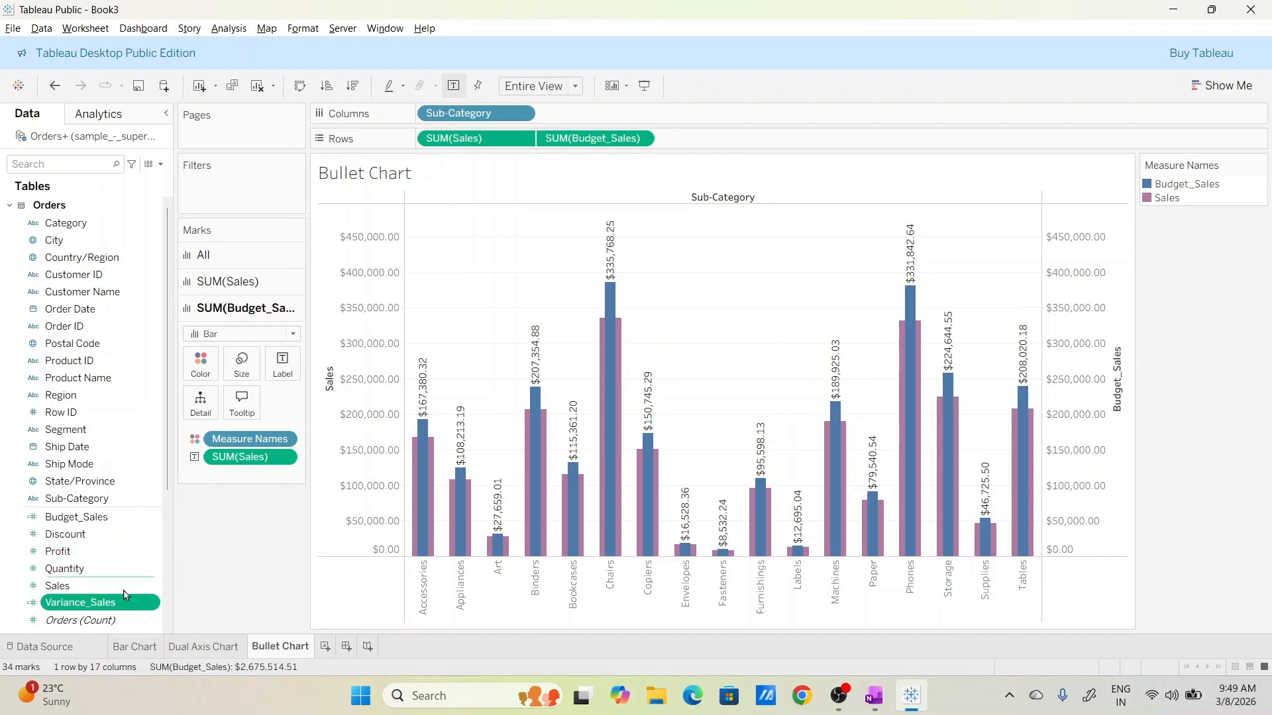
Step: Remove Sales from the rows and add Variance_Sales there after Budget_Sales, keeping it out of the mark details
{"action": "left_click_drag", "start_coordinate": [117, 604], "coordinate": [263, 487]}
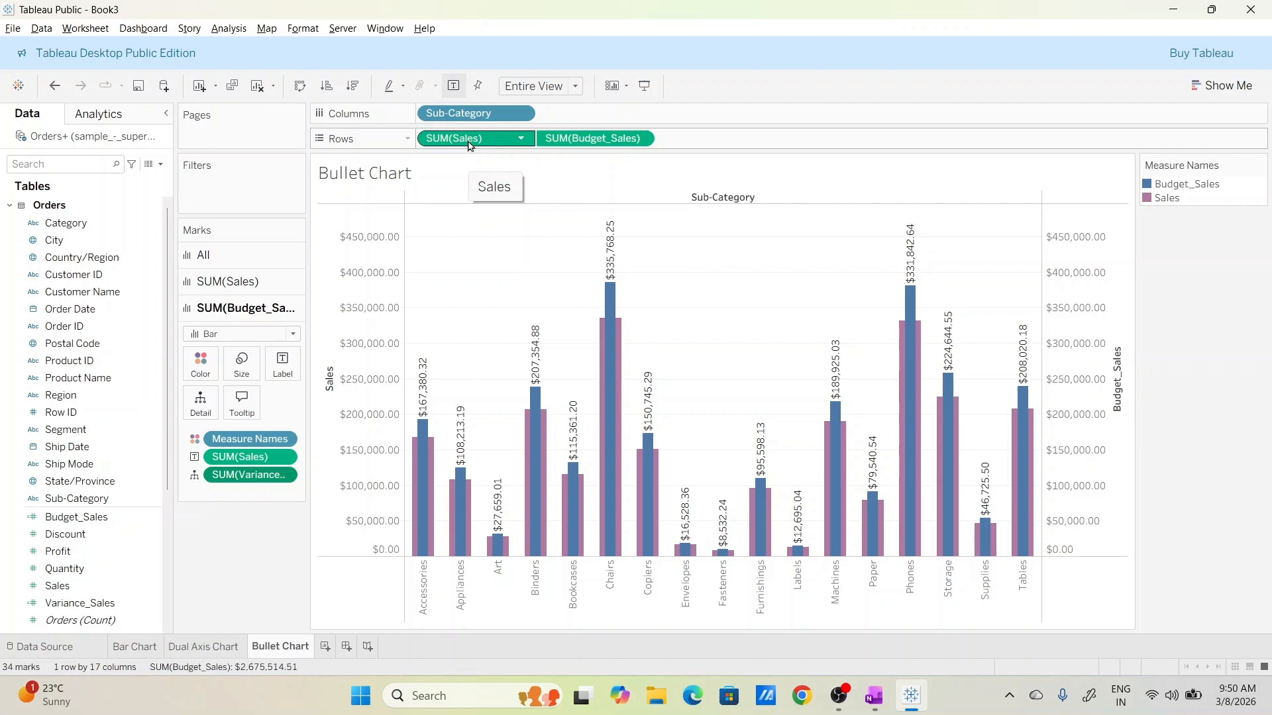
{"action": "left_click_drag", "start_coordinate": [469, 145], "coordinate": [253, 591]}
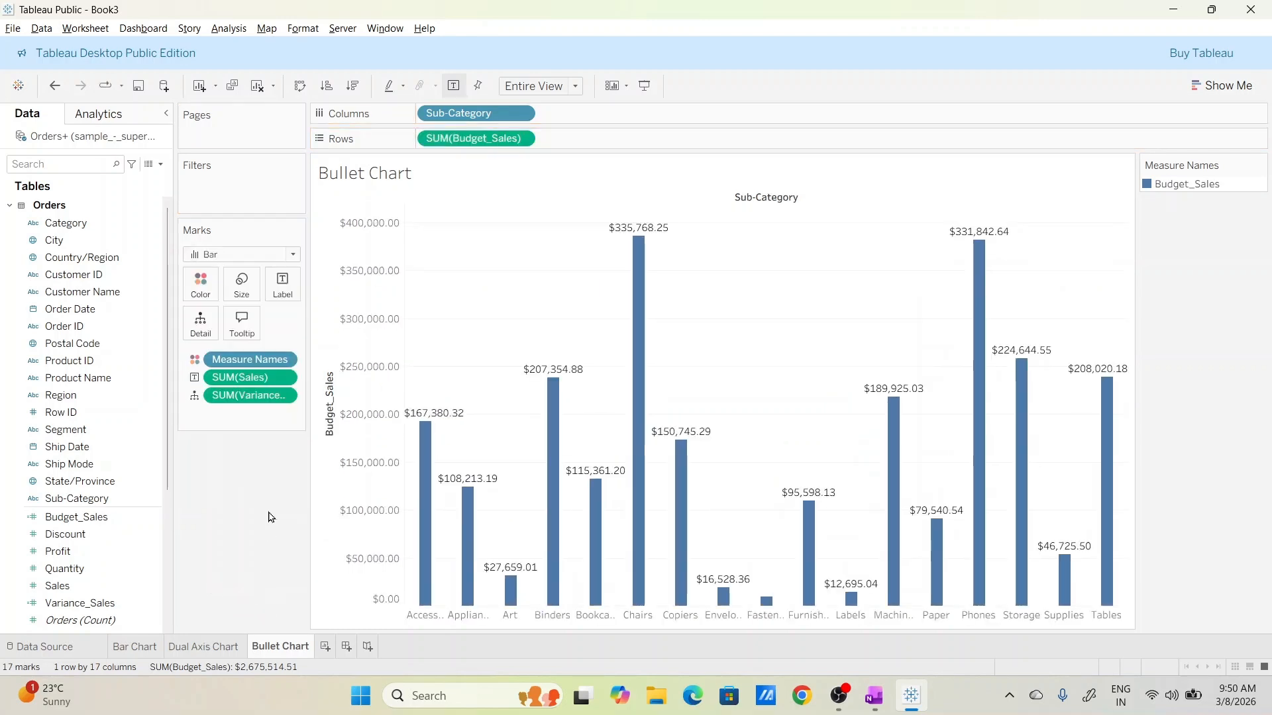
{"action": "left_click_drag", "start_coordinate": [268, 396], "coordinate": [613, 151]}
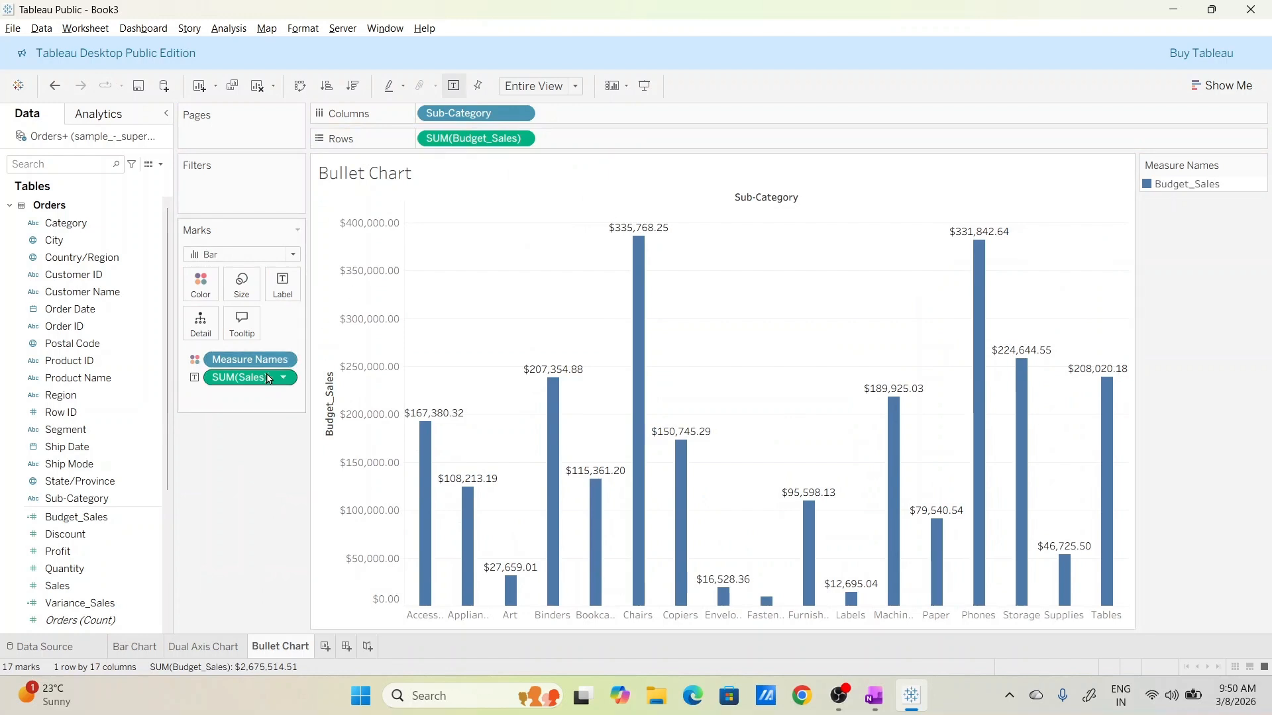
{"action": "mouse_move", "coordinate": [268, 379]}
{"action": "left_mouse_down"}
{"action": "mouse_move", "coordinate": [600, 130]}
{"action": "mouse_move", "coordinate": [269, 379]}
{"action": "left_mouse_up"}
{"action": "left_click_drag", "start_coordinate": [80, 603], "coordinate": [616, 139]}
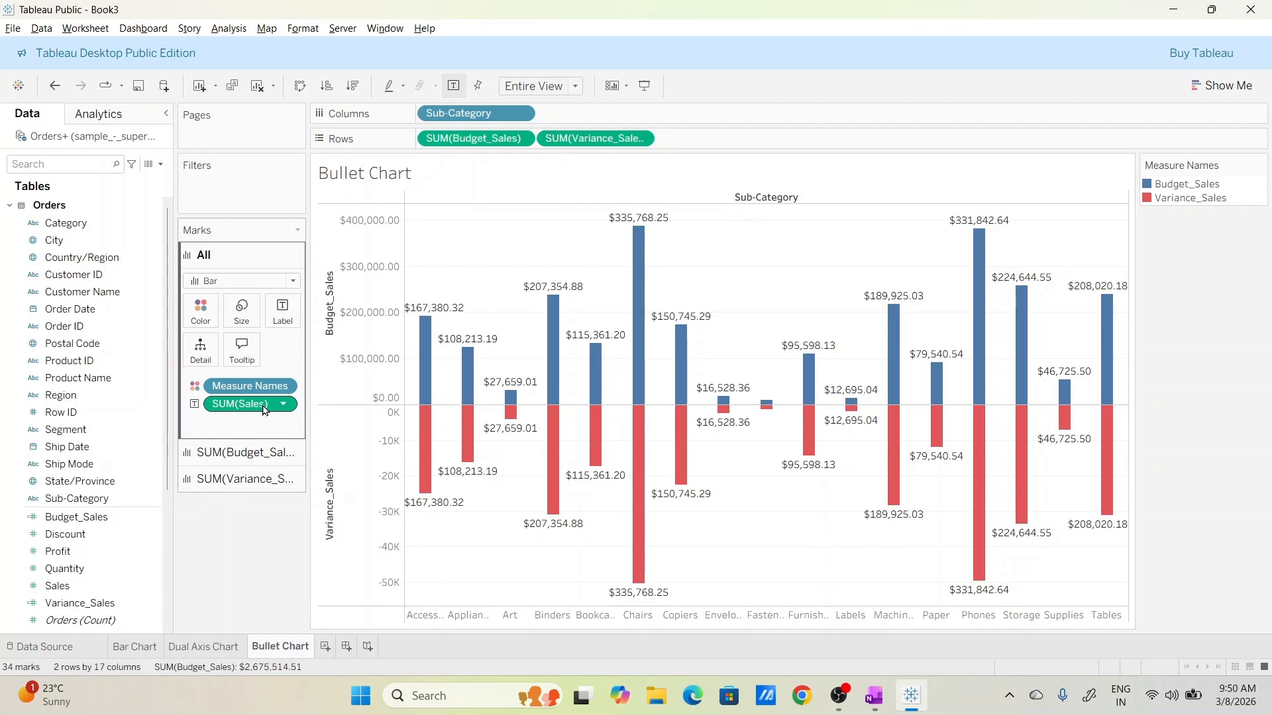
Step: Remove the Sales label from the Budget_Sales marks only
{"action": "mouse_move", "coordinate": [270, 405]}
{"action": "left_mouse_down"}
{"action": "mouse_move", "coordinate": [255, 522]}
{"action": "mouse_move", "coordinate": [266, 400]}
{"action": "left_mouse_up"}
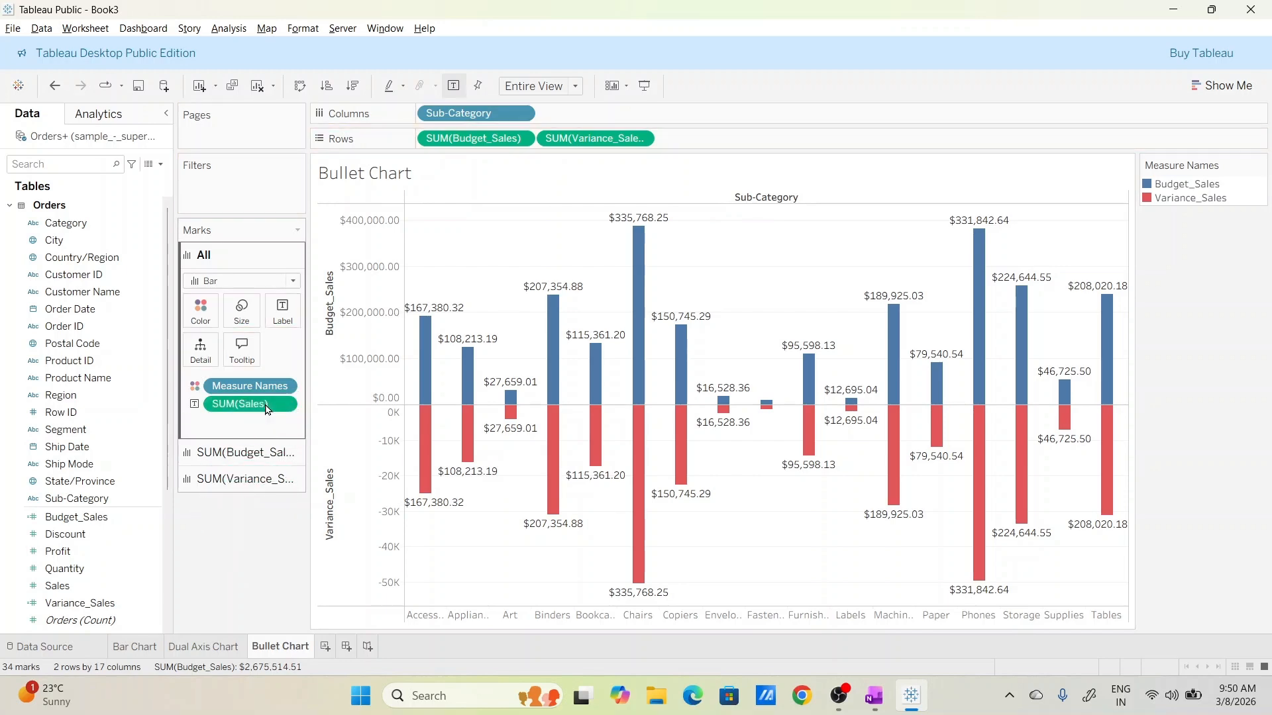
{"action": "left_click", "coordinate": [260, 453]}
{"action": "left_click_drag", "start_coordinate": [261, 432], "coordinate": [258, 533]}
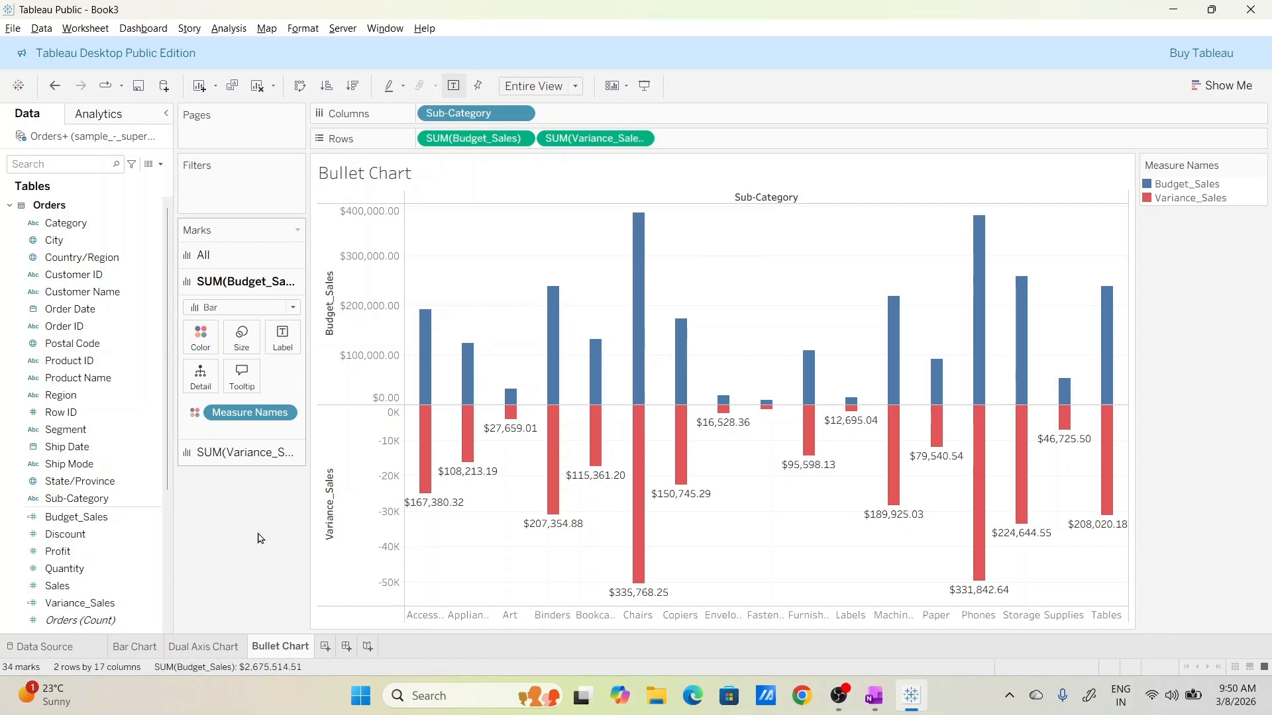
Step: Combine Variance_Sales with Budget_Sales as a dual axis and synchronize the two axes
{"action": "mouse_move", "coordinate": [431, 493]}
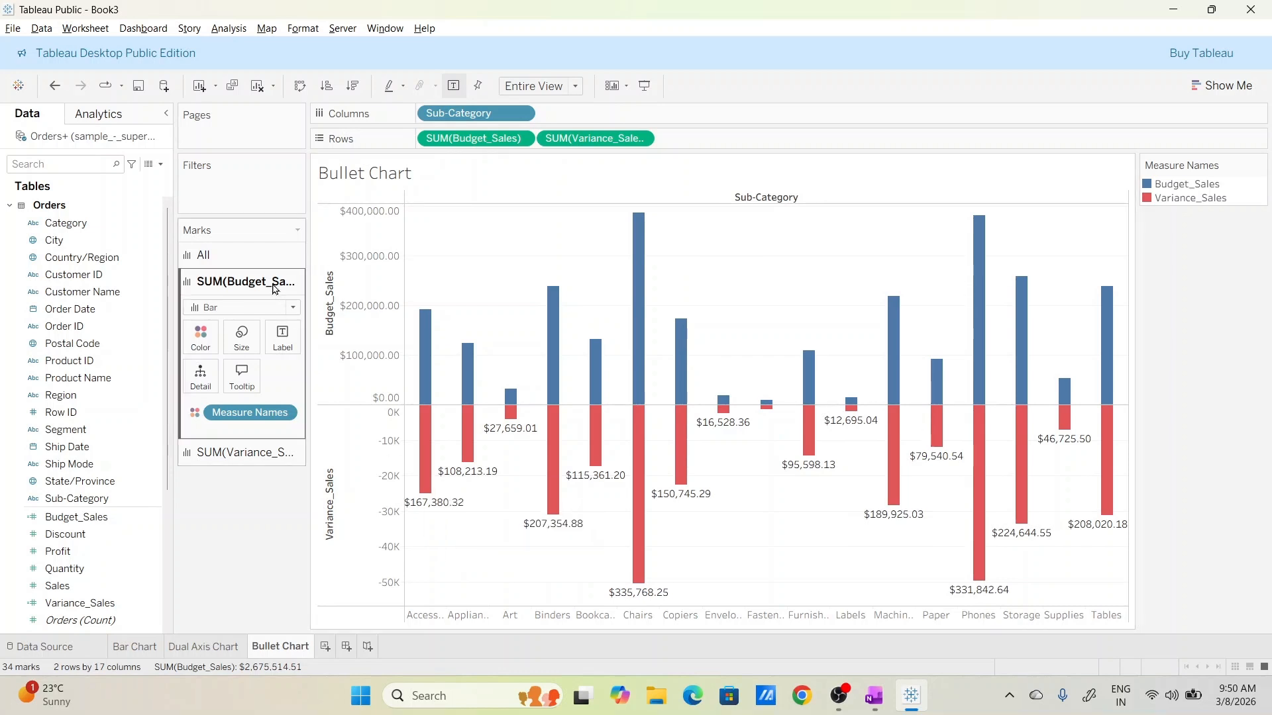
{"action": "mouse_move", "coordinate": [431, 364]}
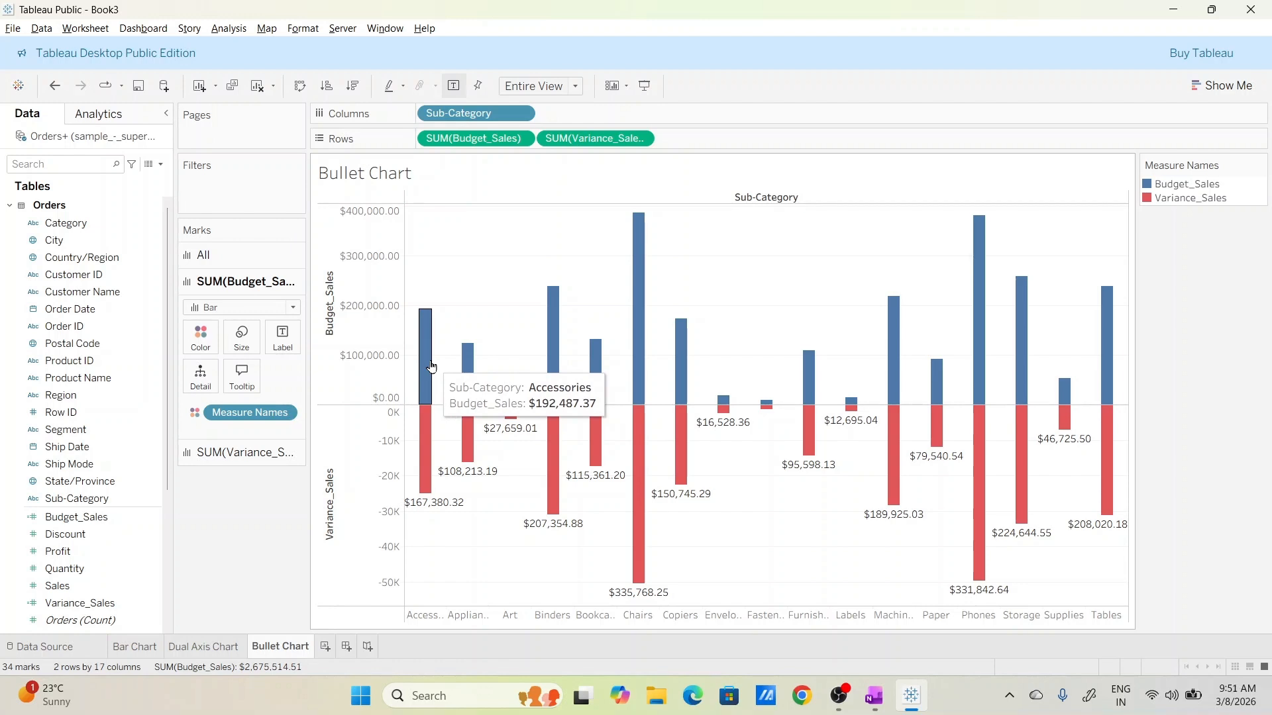
{"action": "mouse_move", "coordinate": [428, 424]}
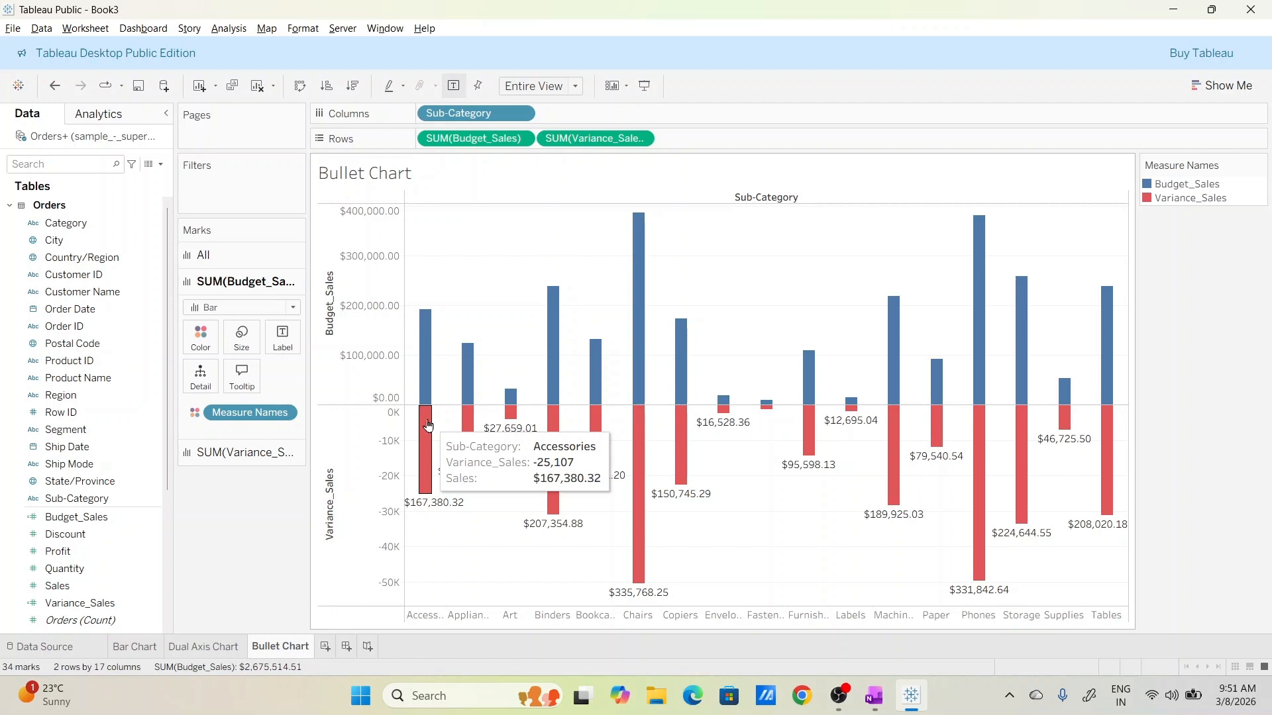
{"action": "right_click", "coordinate": [362, 483]}
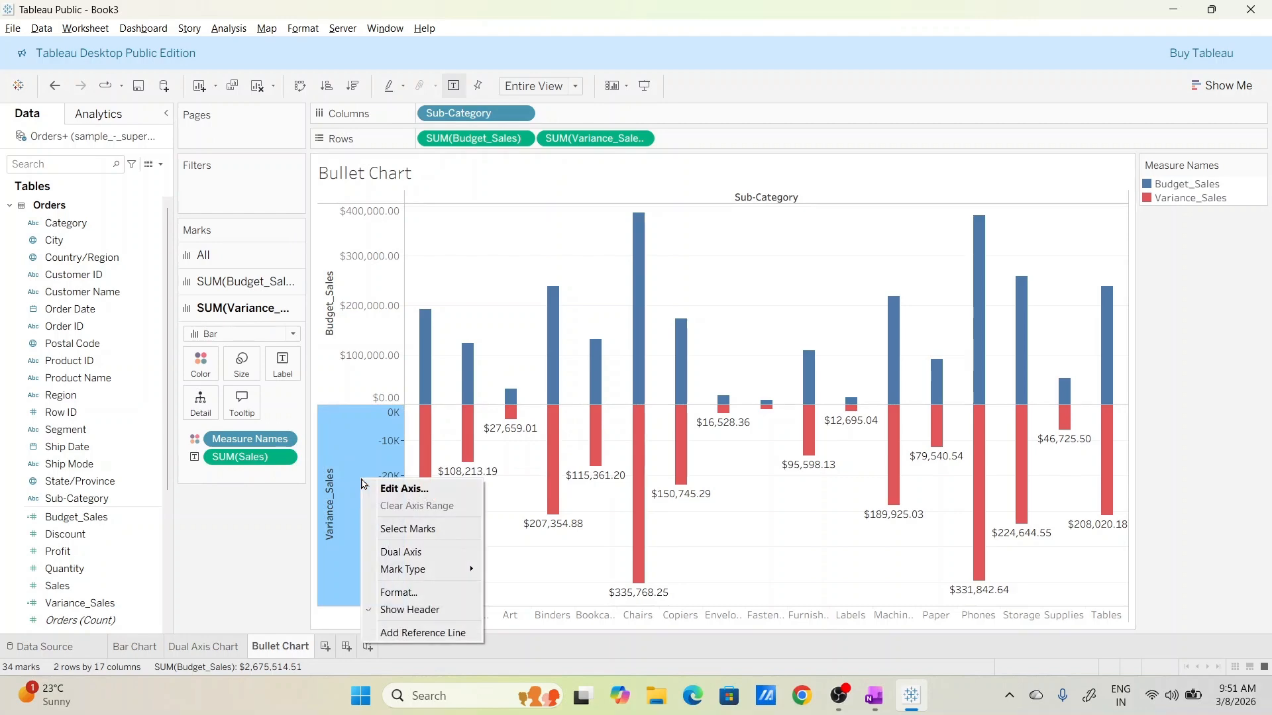
{"action": "left_click", "coordinate": [412, 553]}
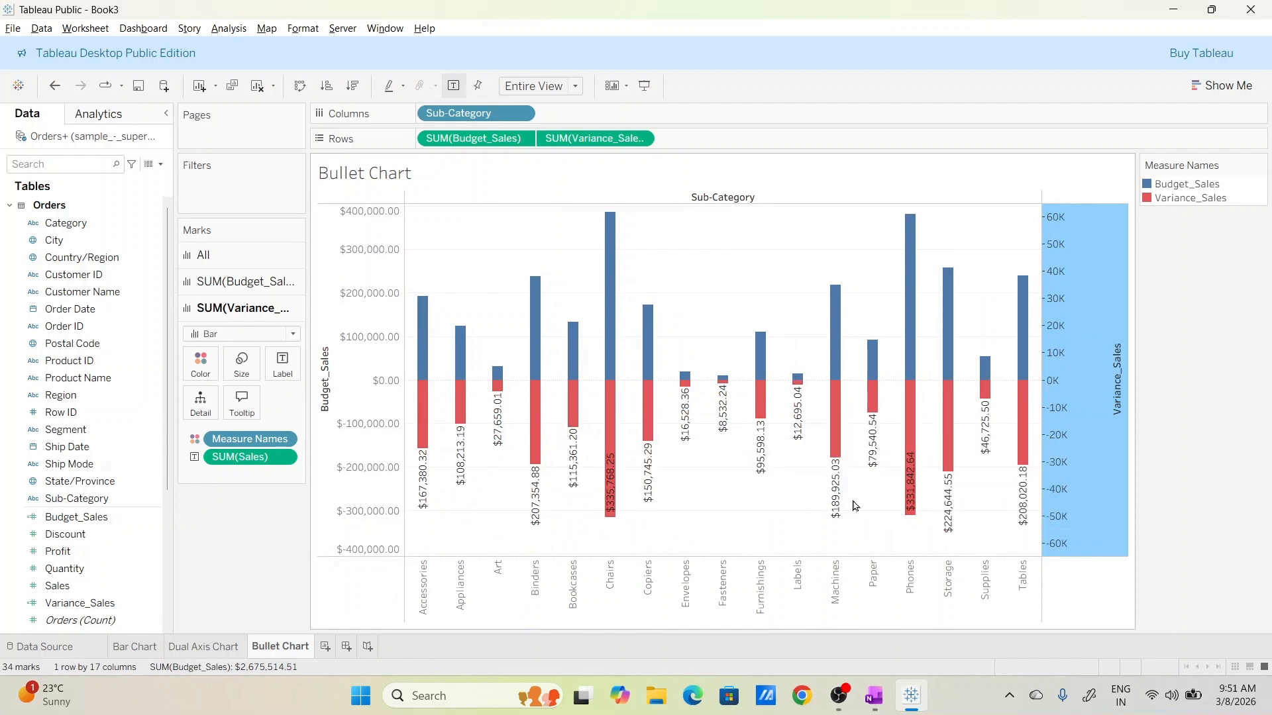
{"action": "right_click", "coordinate": [1093, 274]}
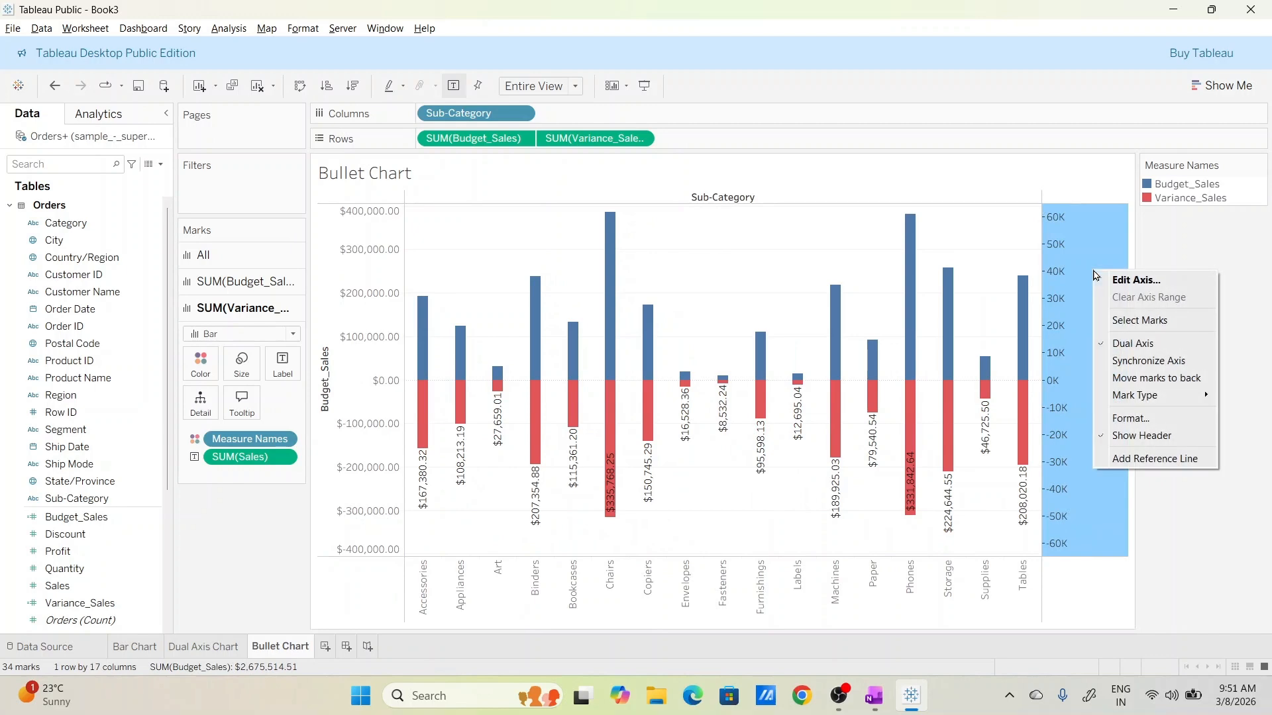
{"action": "left_click", "coordinate": [1127, 361]}
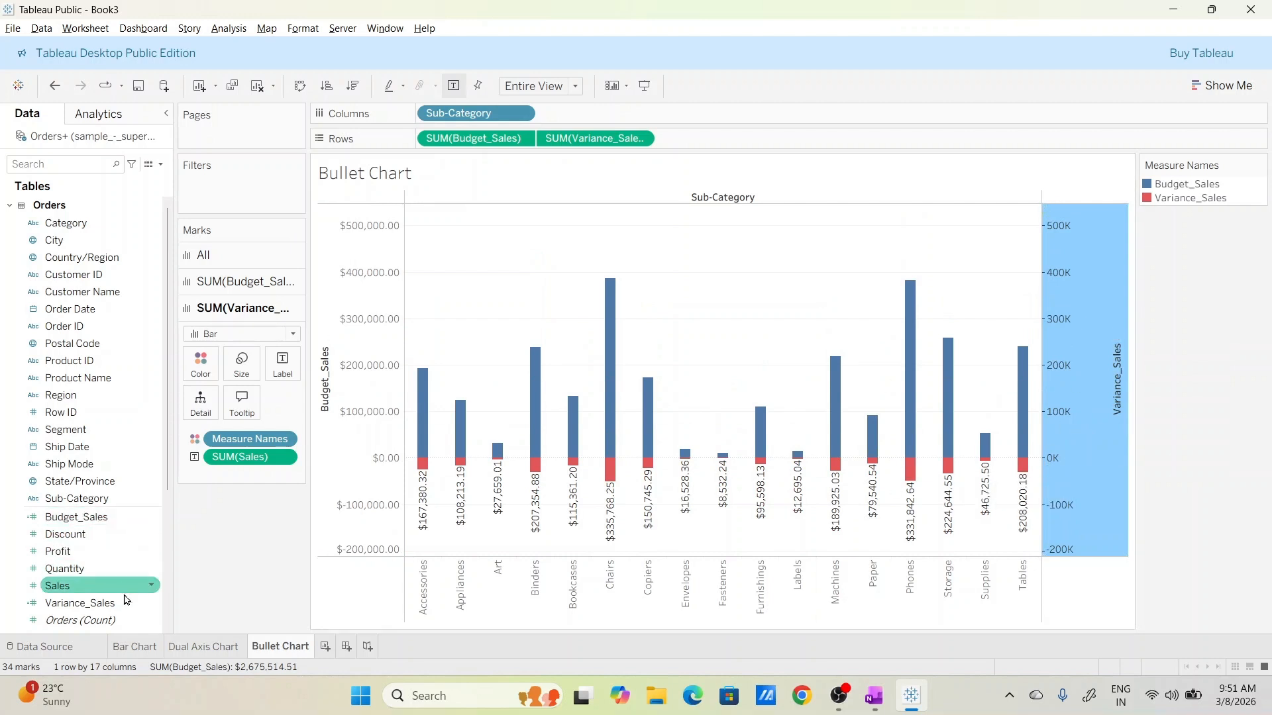
Step: Set the default number format of Variance_Sales to Currency (Standard) with the English (United States) locale
{"action": "left_click", "coordinate": [148, 608]}
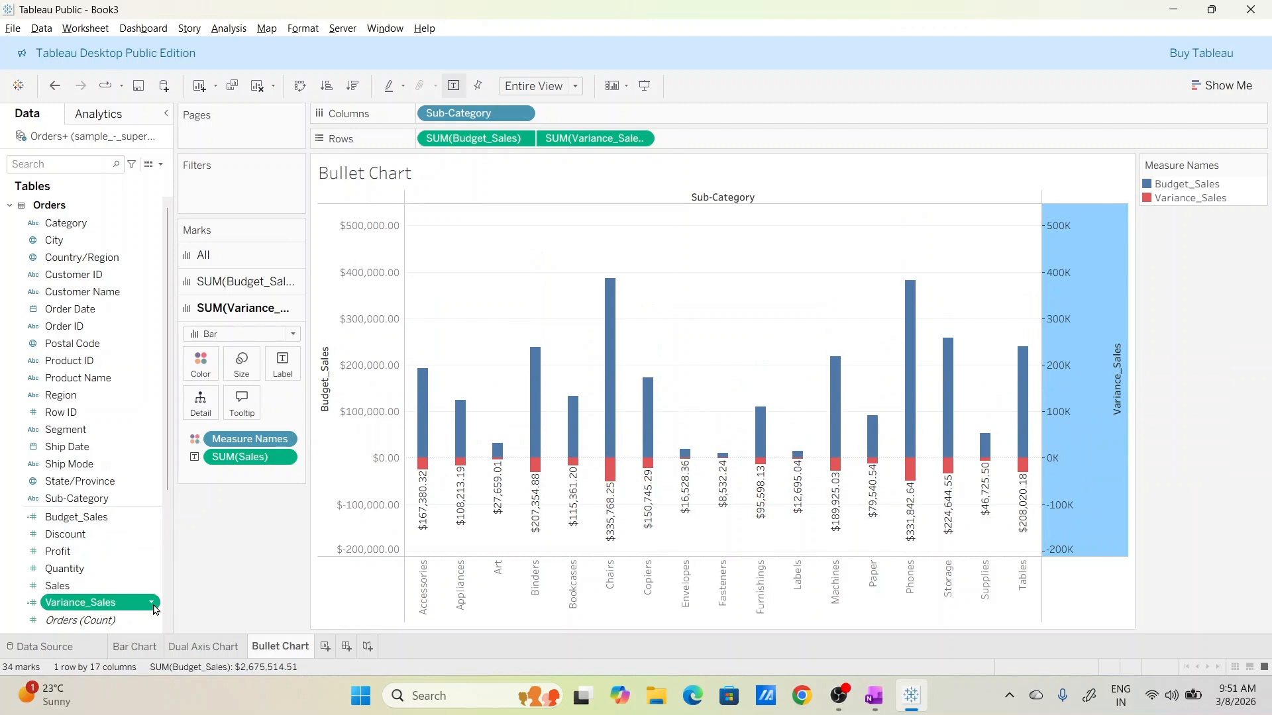
{"action": "left_click", "coordinate": [151, 602]}
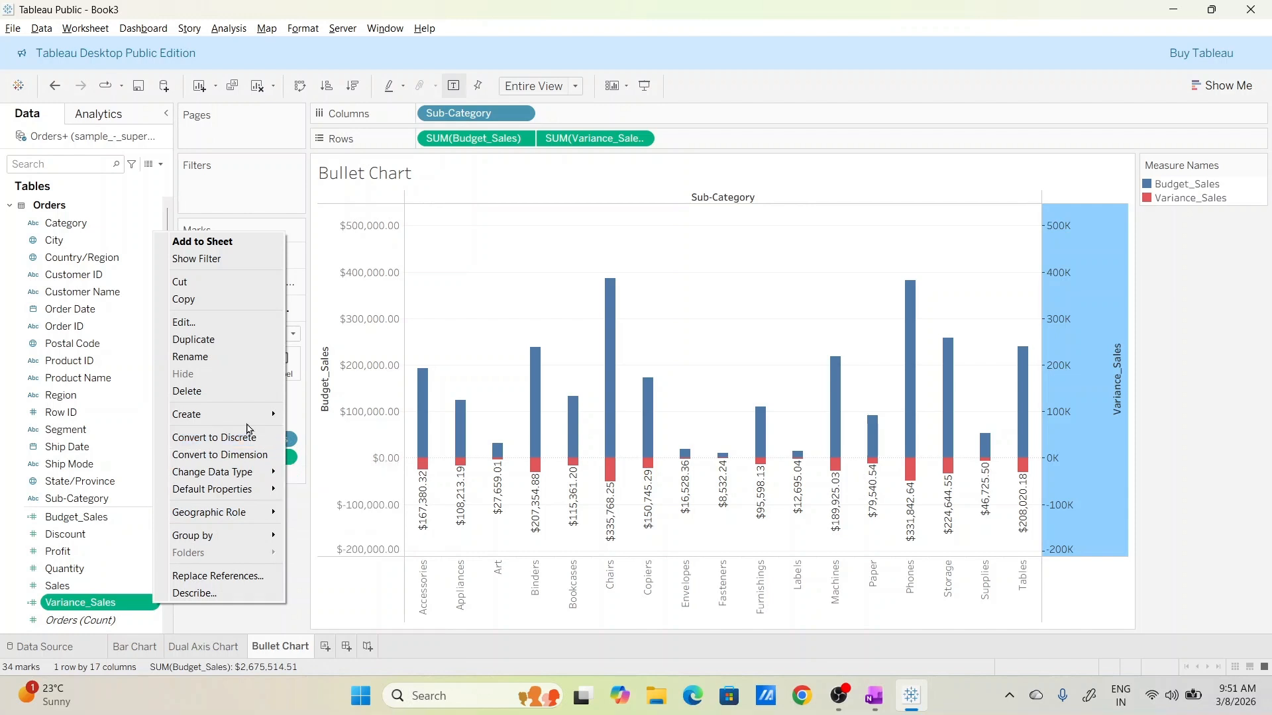
{"action": "mouse_move", "coordinate": [247, 490]}
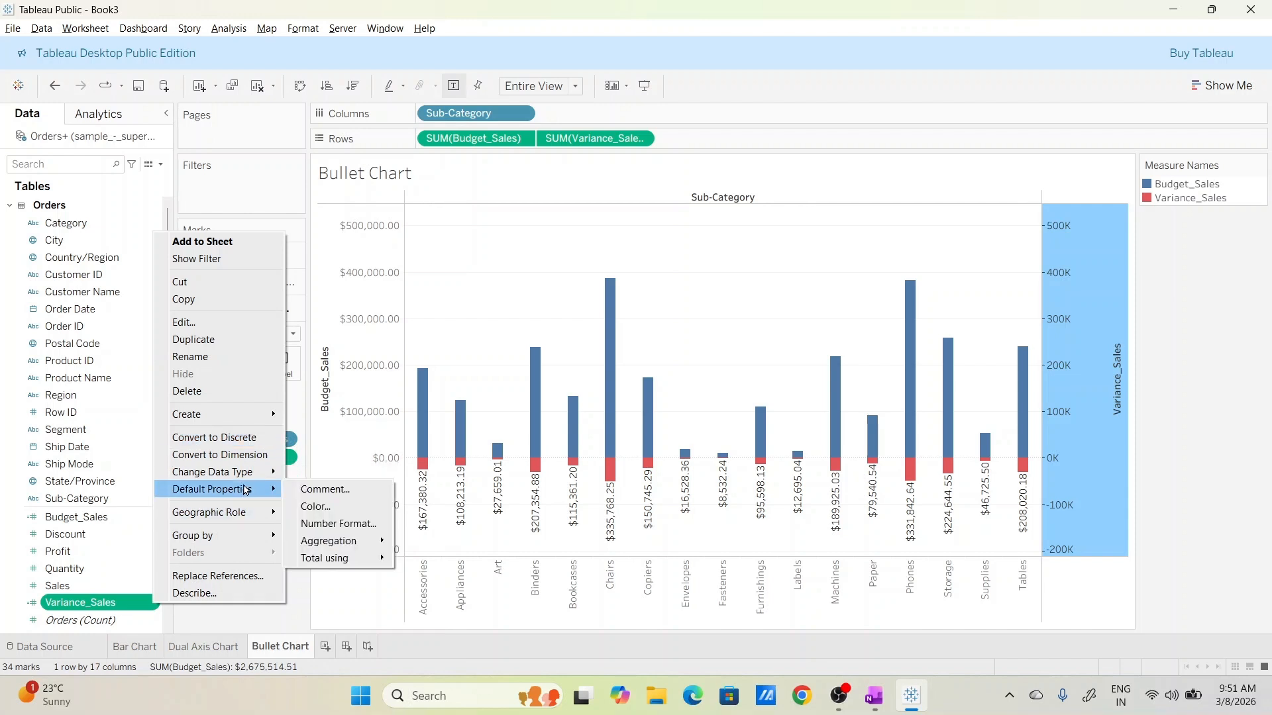
{"action": "left_click", "coordinate": [349, 527]}
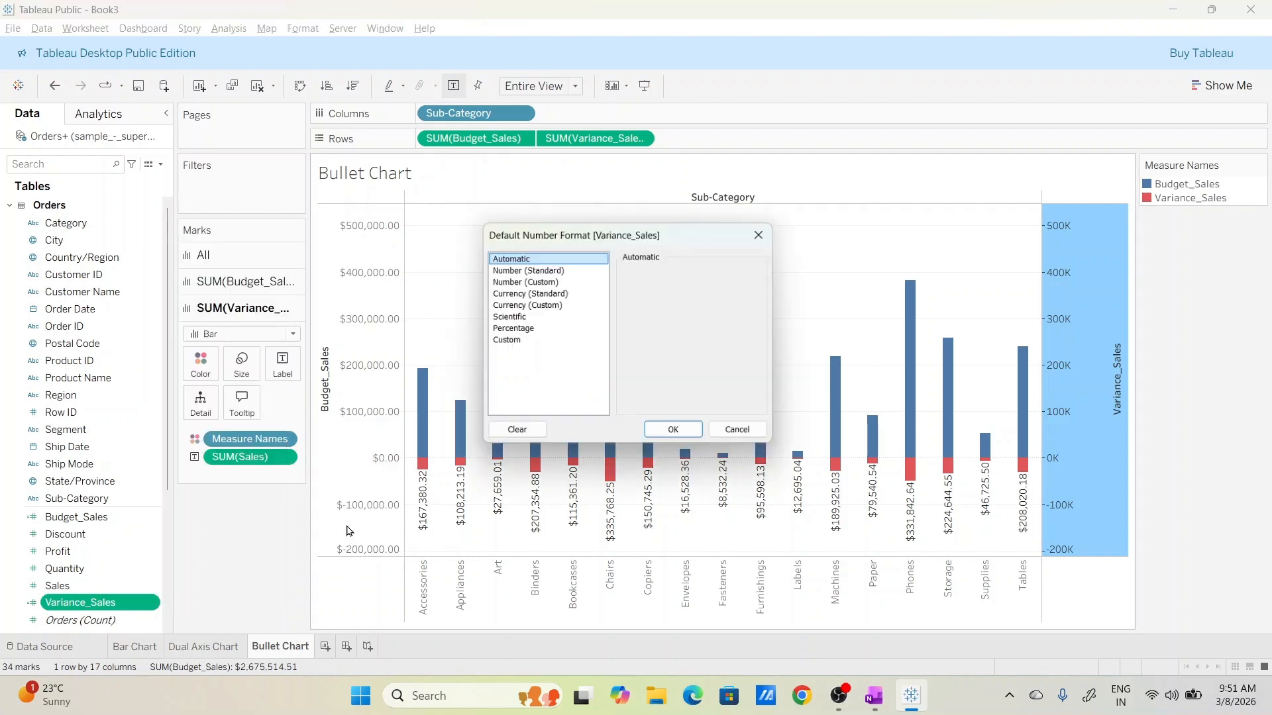
{"action": "left_click", "coordinate": [571, 297]}
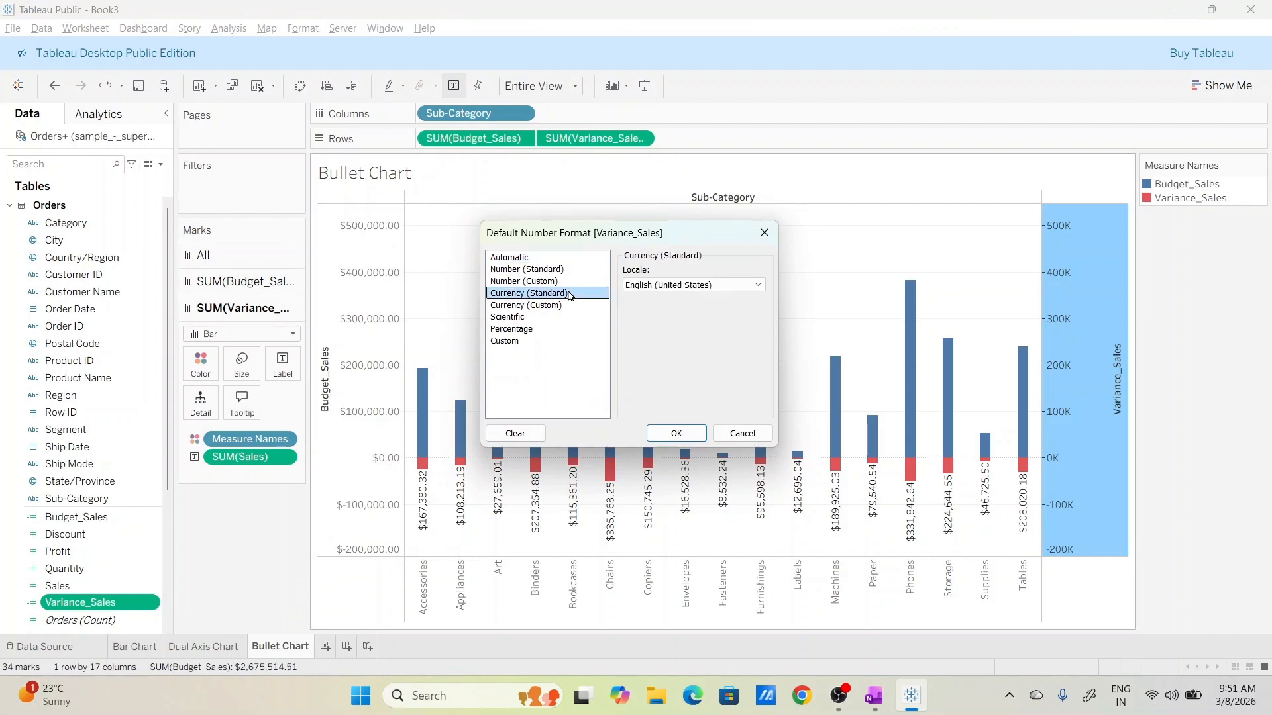
{"action": "left_click", "coordinate": [676, 434]}
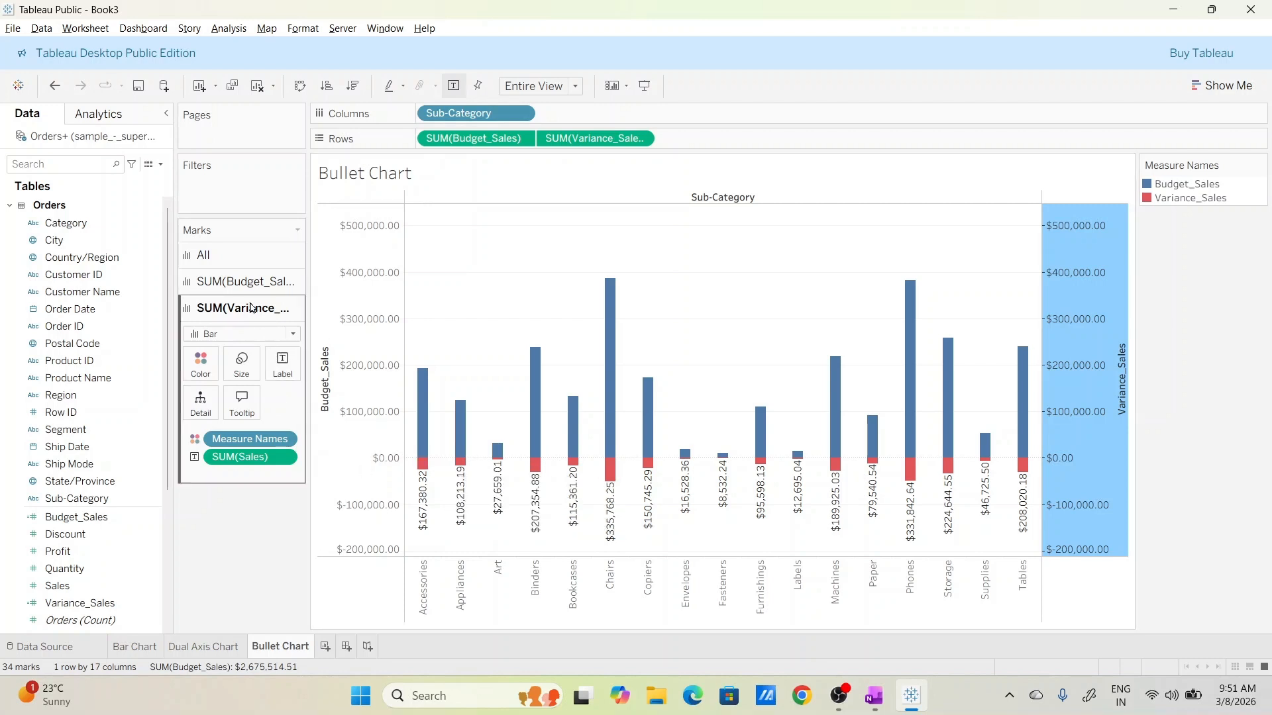
Step: Remove the Sales label from the Variance_Sales marks and add Sales as the label on the Budget_Sales marks
{"action": "left_click_drag", "start_coordinate": [258, 463], "coordinate": [205, 517]}
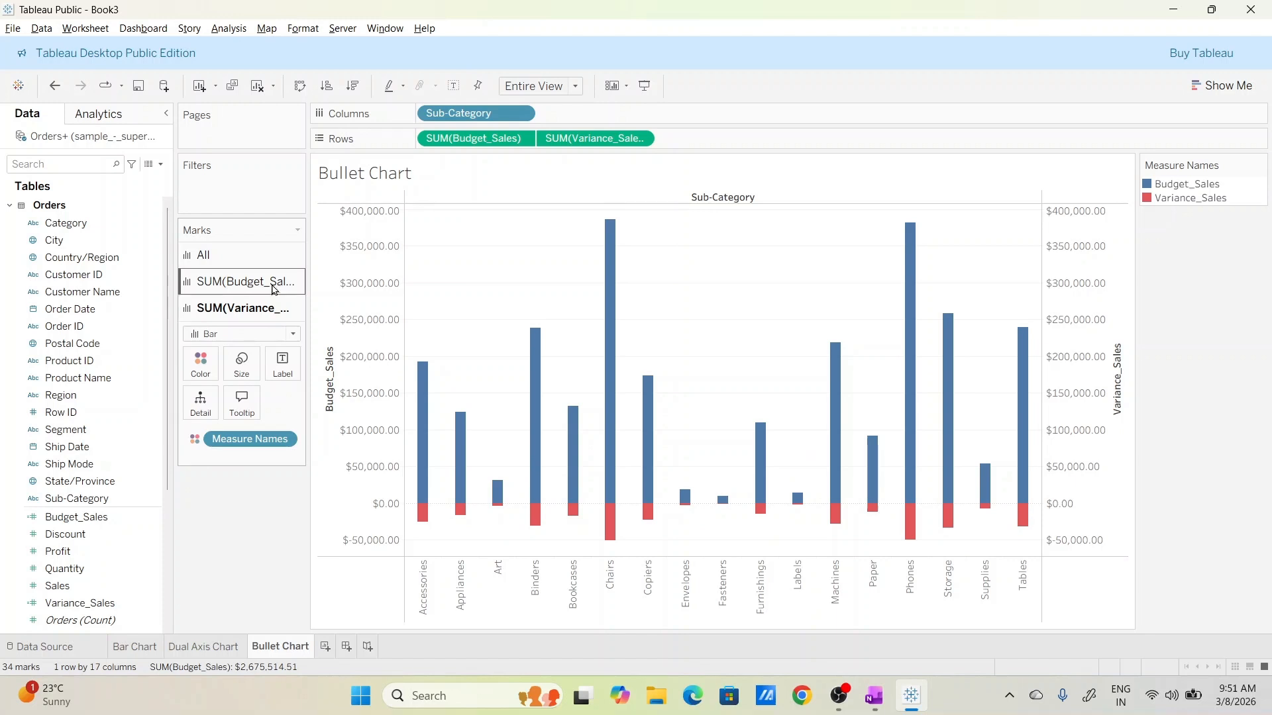
{"action": "left_click", "coordinate": [244, 263]}
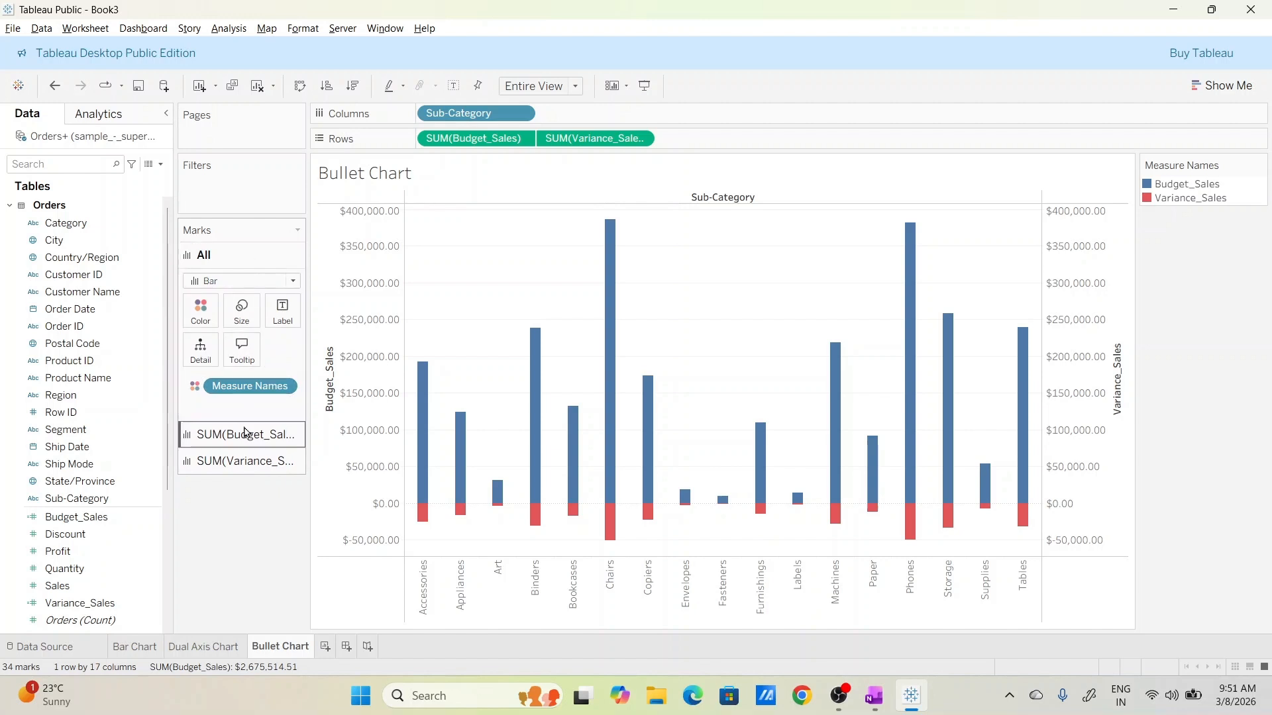
{"action": "left_click", "coordinate": [246, 434]}
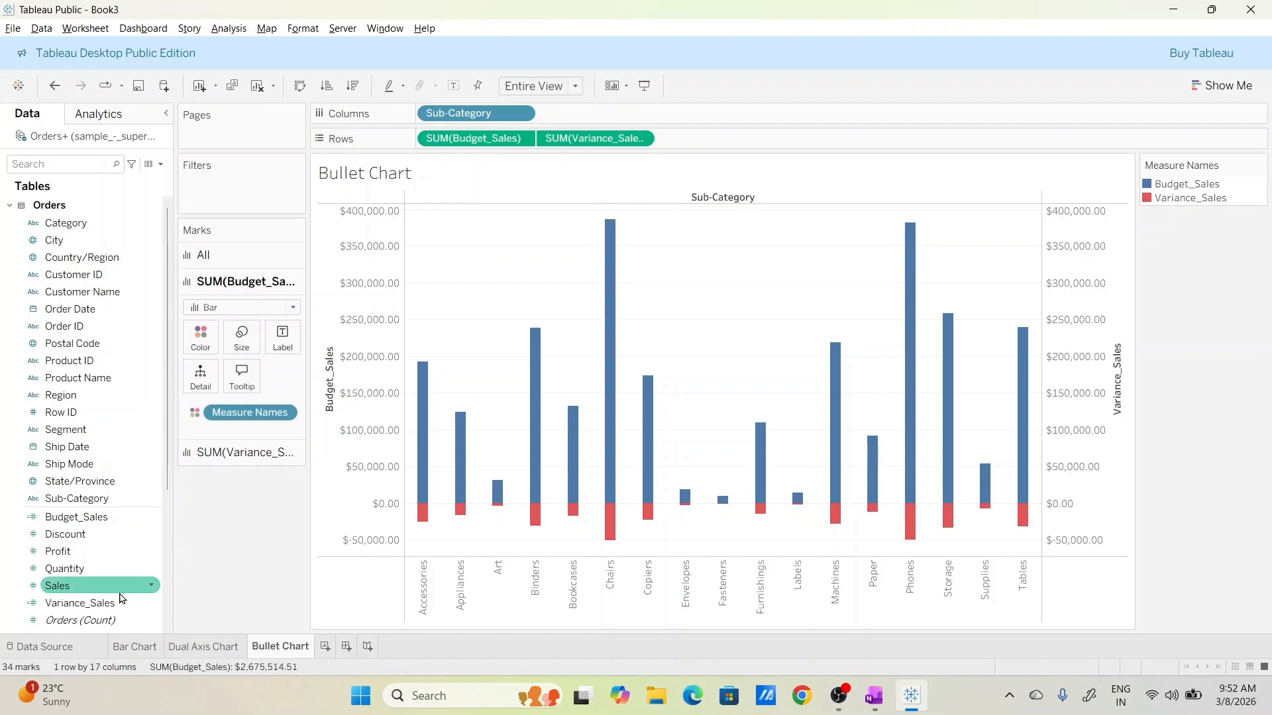
{"action": "left_click_drag", "start_coordinate": [89, 589], "coordinate": [283, 339]}
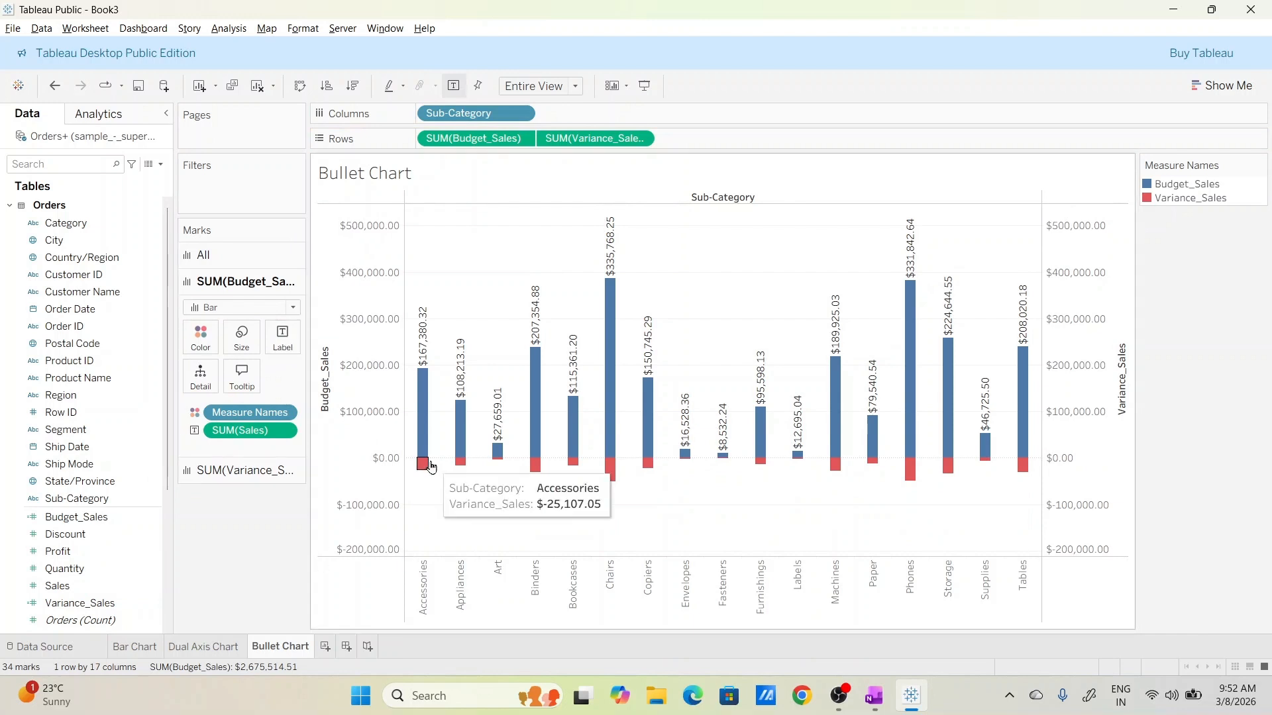
{"action": "mouse_move", "coordinate": [425, 414]}
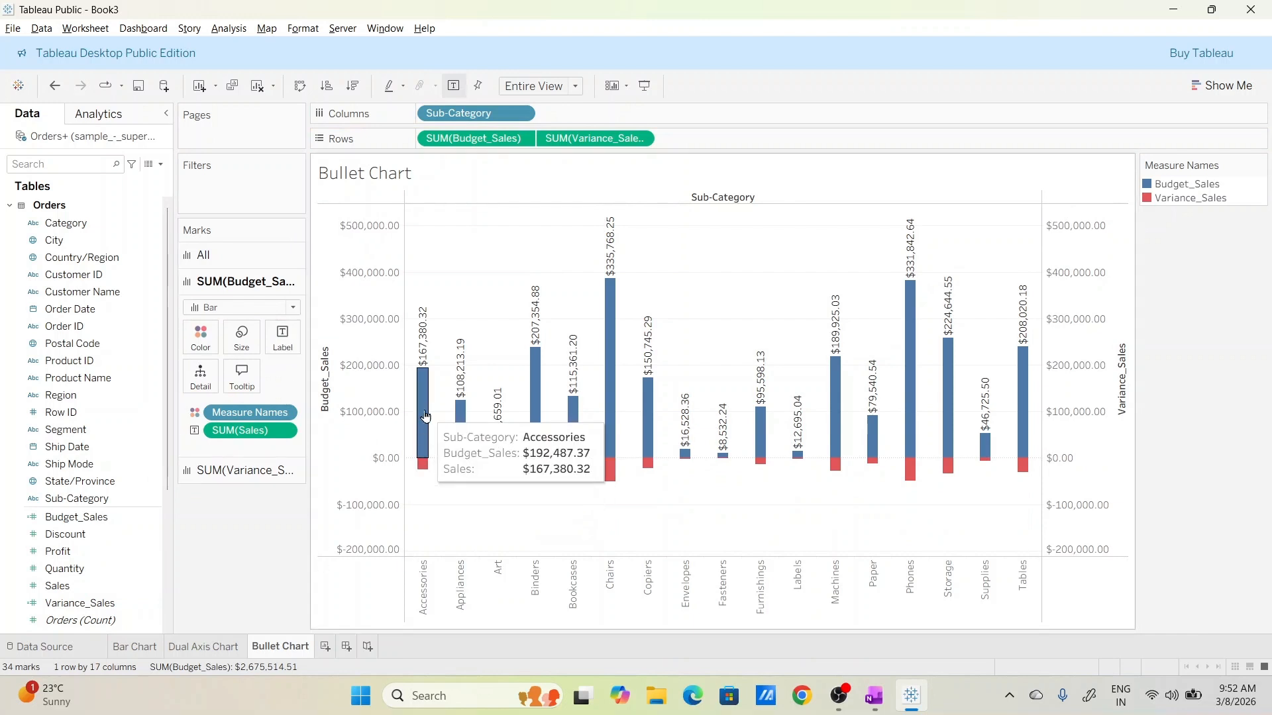
{"action": "mouse_move", "coordinate": [423, 463]}
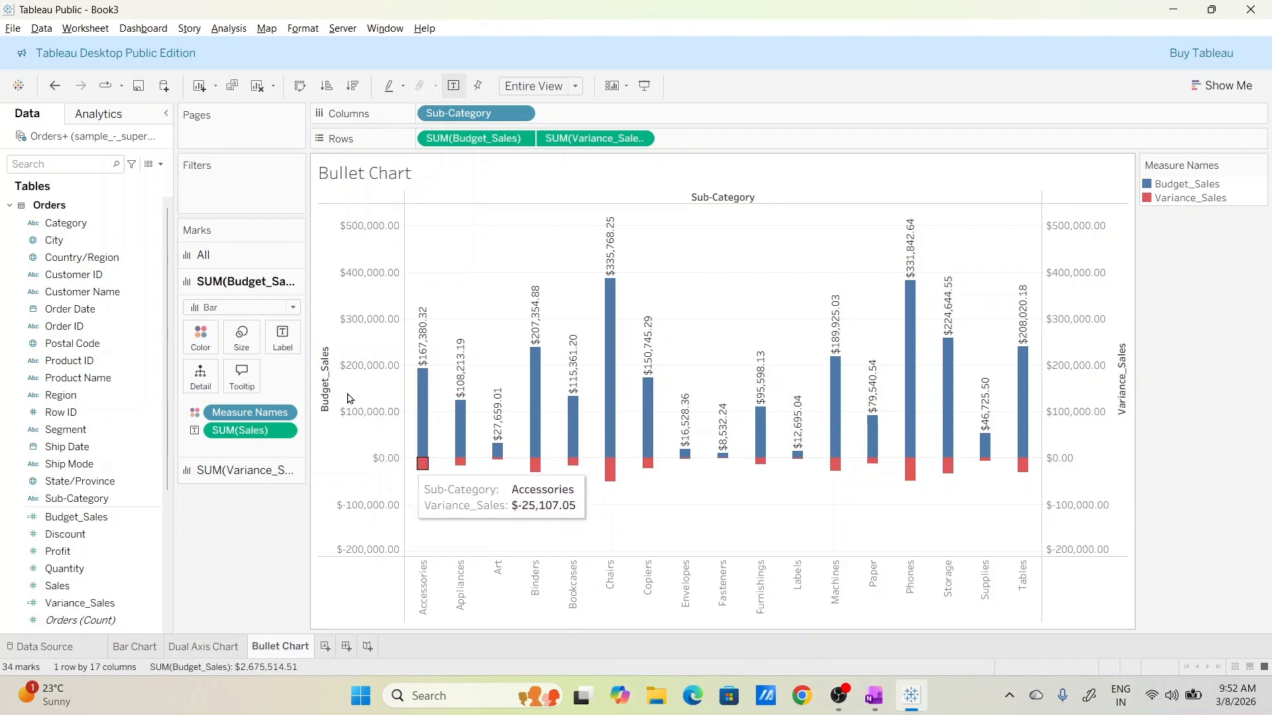
Step: Add Category ahead of Sub-Category on Columns to group the bullet chart's sub-categories by category
{"action": "left_click", "coordinate": [106, 224]}
{"action": "left_click_drag", "start_coordinate": [106, 230], "coordinate": [633, 114]}
{"action": "left_click_drag", "start_coordinate": [520, 116], "coordinate": [747, 111]}
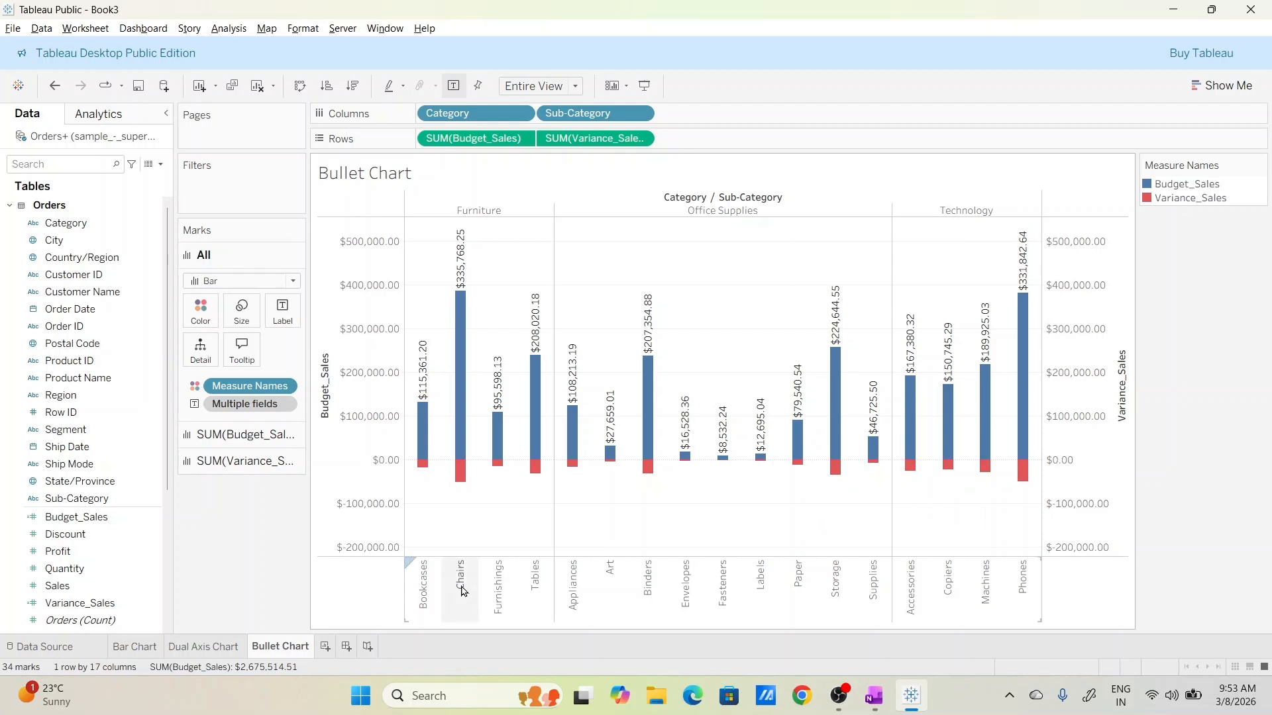
Step: Create a new worksheet and name it Line Chart
{"action": "left_click", "coordinate": [327, 654]}
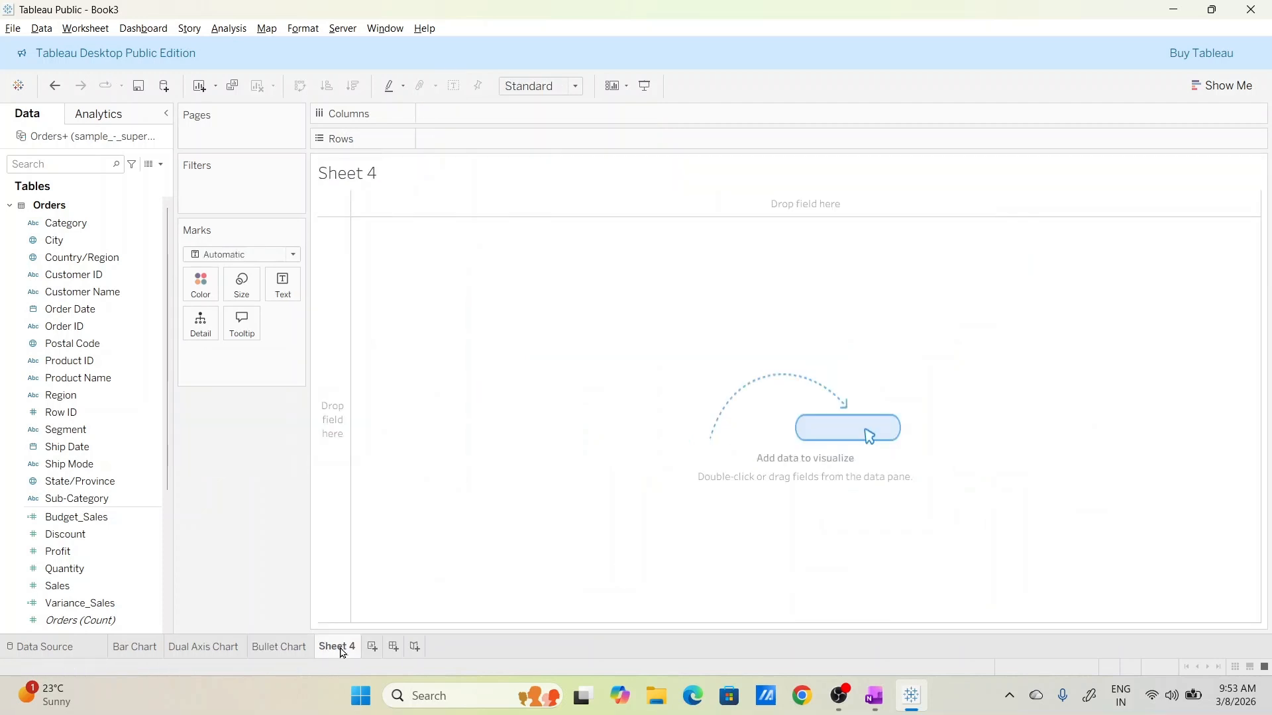
{"action": "double_click", "coordinate": [335, 647]}
{"action": "type", "text": "Line Chart"}
{"action": "key", "text": "Return"}
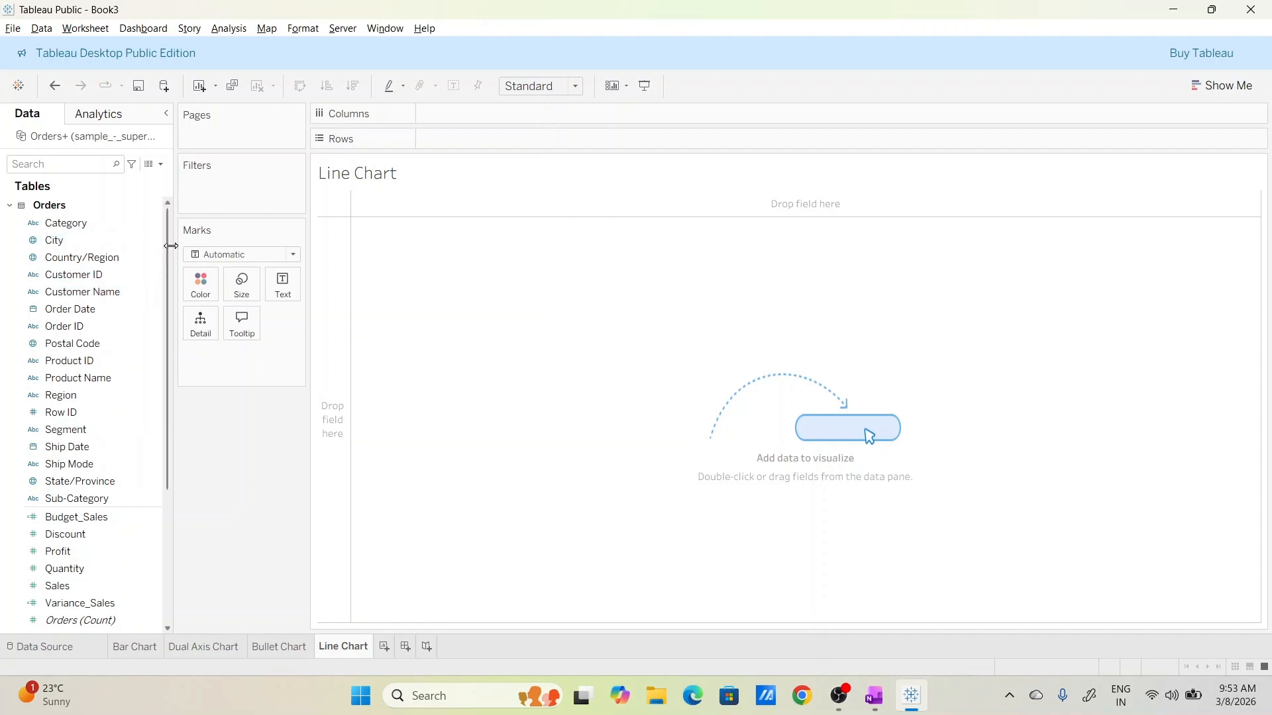
Step: Plot Profit over time with Order Date by year on Columns and the sum of Profit on Rows
{"action": "left_click_drag", "start_coordinate": [102, 225], "coordinate": [504, 124]}
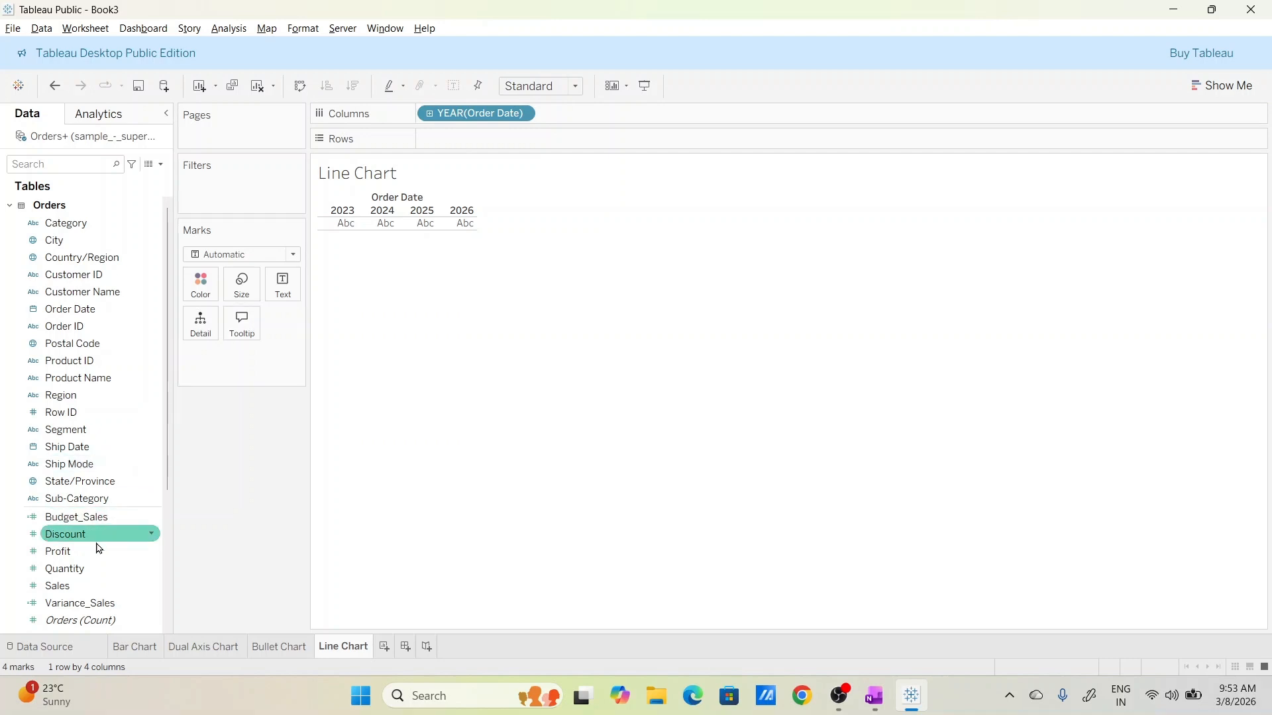
{"action": "left_click_drag", "start_coordinate": [93, 555], "coordinate": [539, 143]}
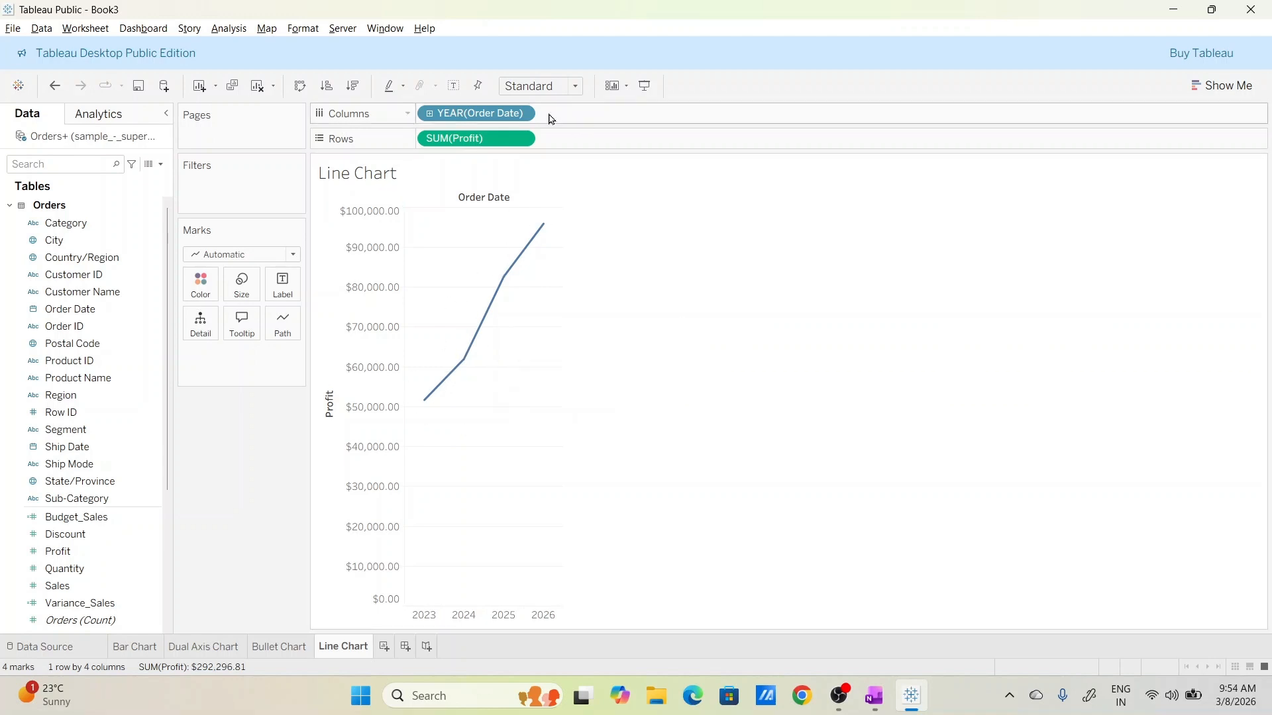
Step: Drill Order Date down from year through quarter and month to day, and collapse it back to year
{"action": "left_click", "coordinate": [431, 115]}
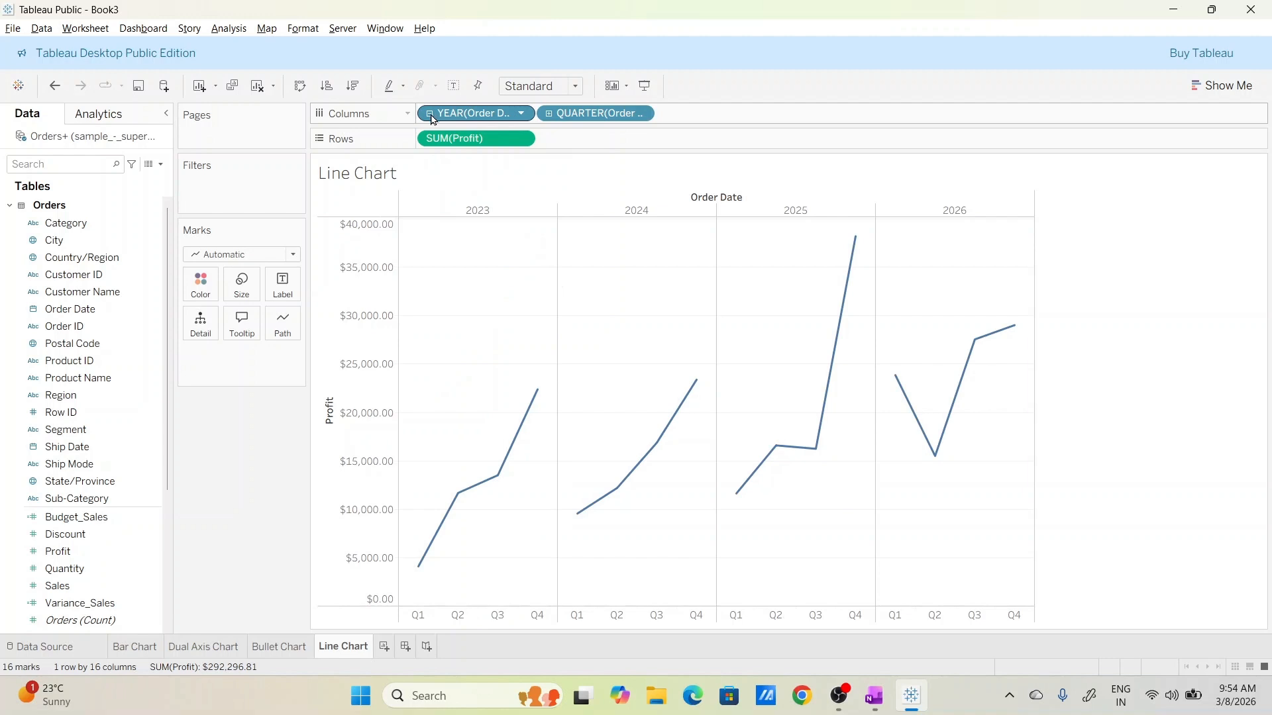
{"action": "left_click", "coordinate": [549, 114]}
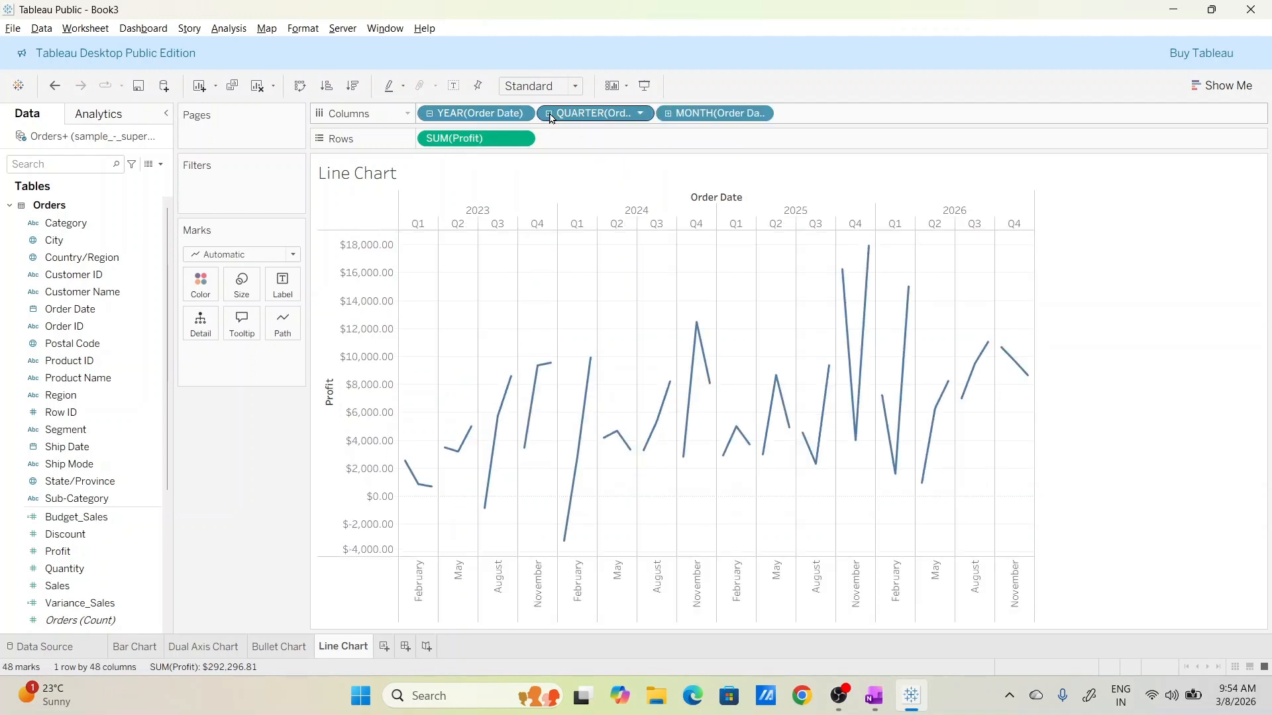
{"action": "left_click", "coordinate": [668, 114]}
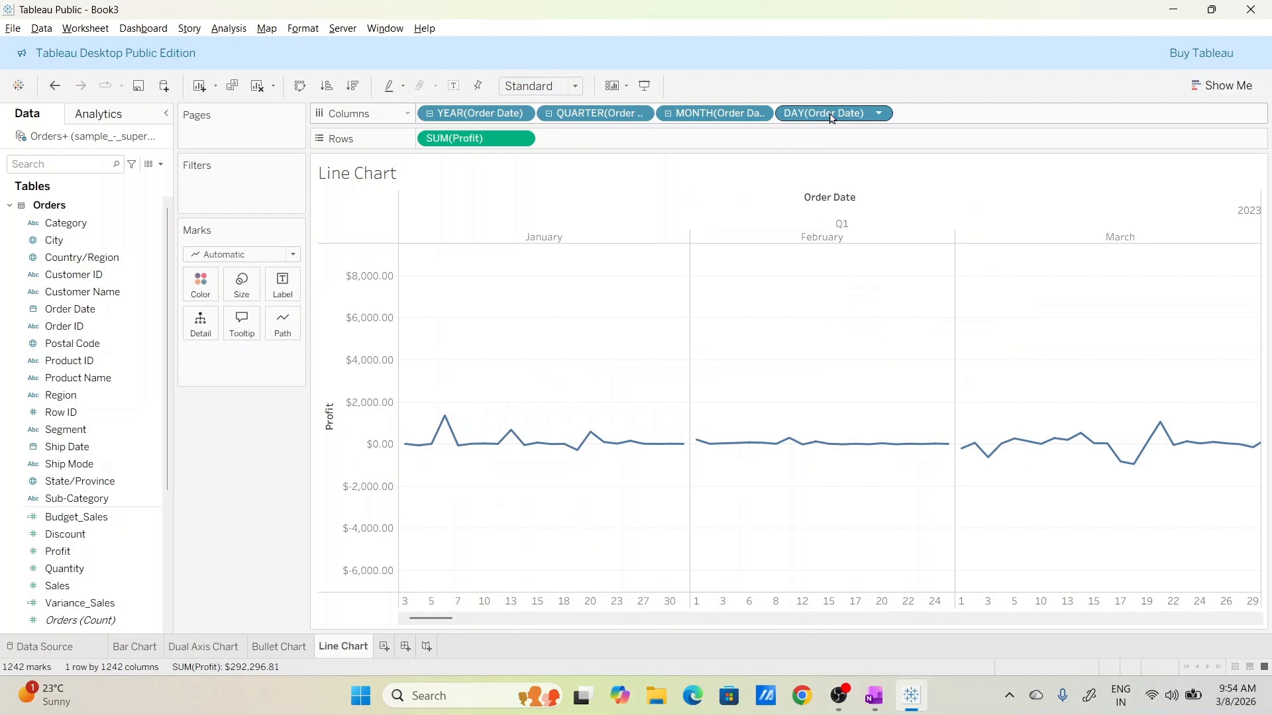
{"action": "left_click", "coordinate": [669, 114]}
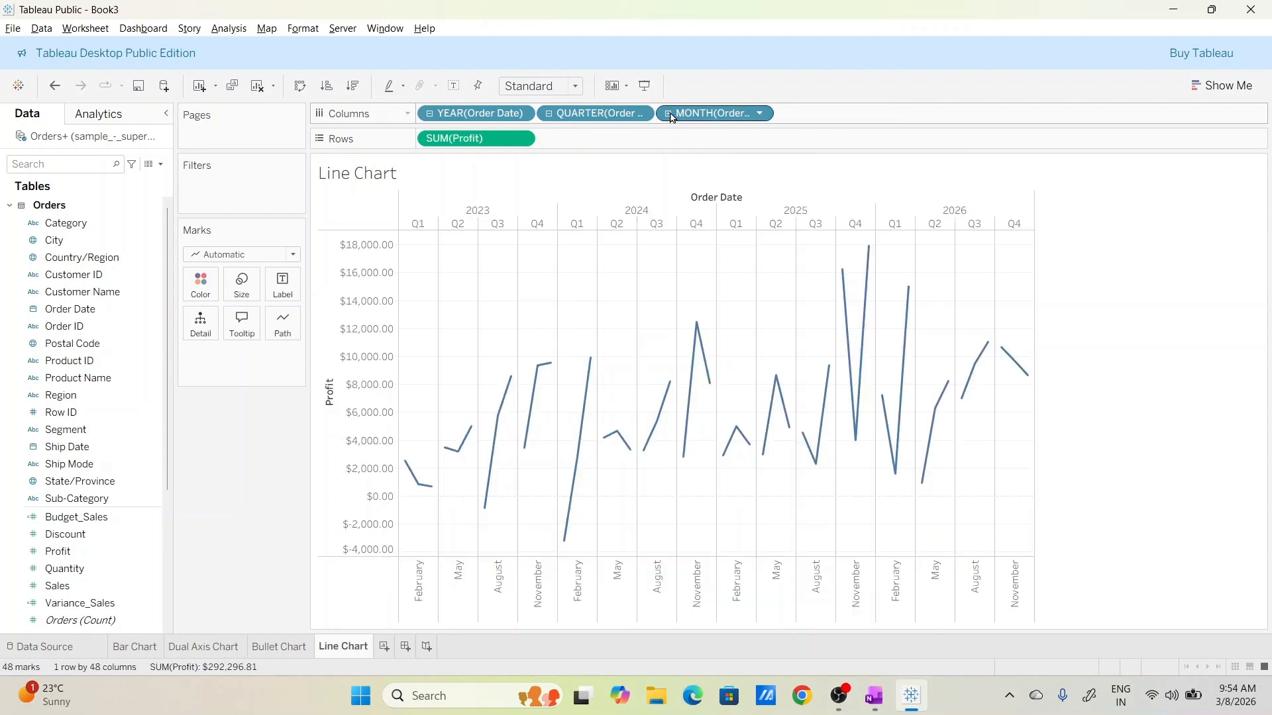
{"action": "left_click", "coordinate": [549, 115]}
{"action": "left_click", "coordinate": [432, 116]}
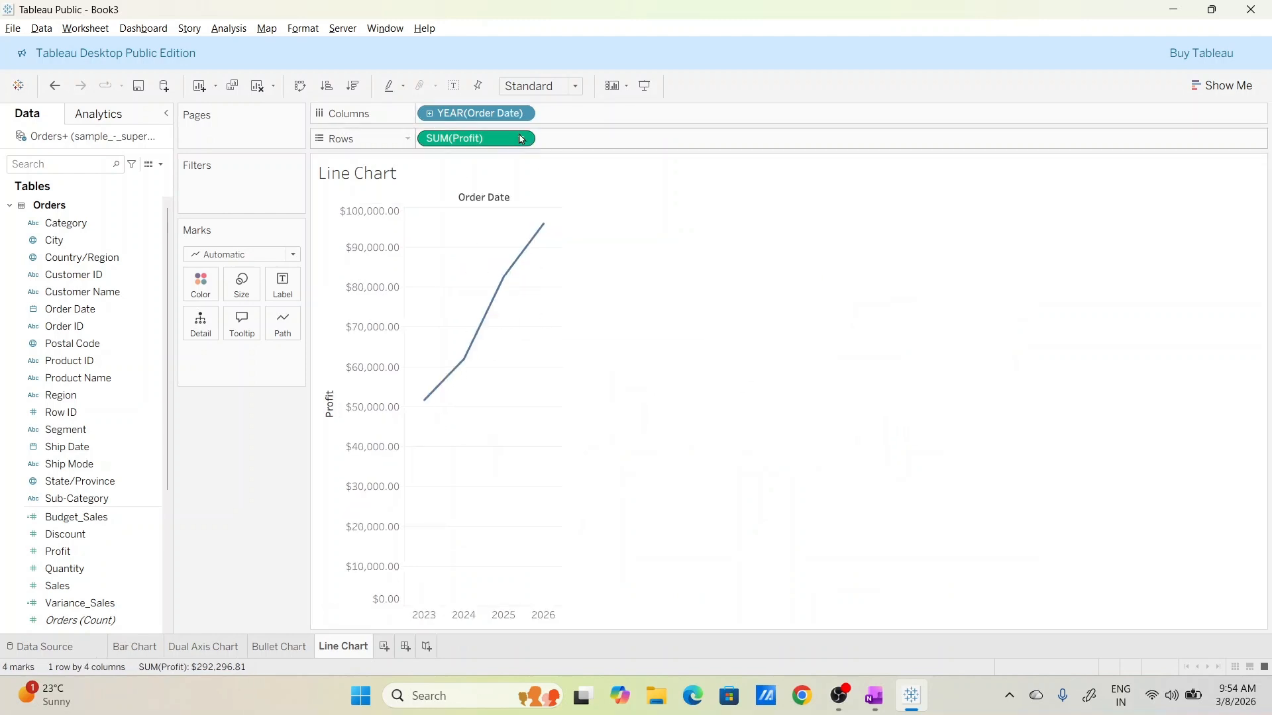
Step: Expand Order Date to quarter and month again, view the month field's date options, and collapse it back to year
{"action": "left_click", "coordinate": [431, 115]}
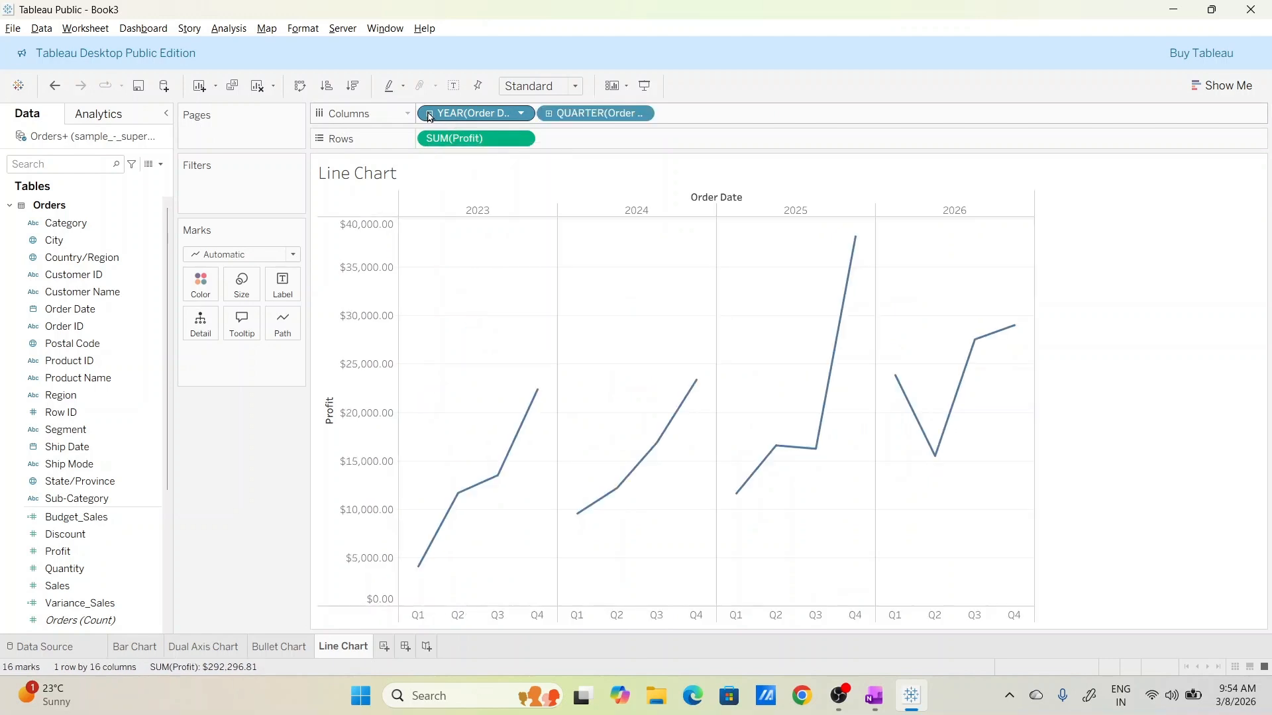
{"action": "left_click", "coordinate": [550, 114]}
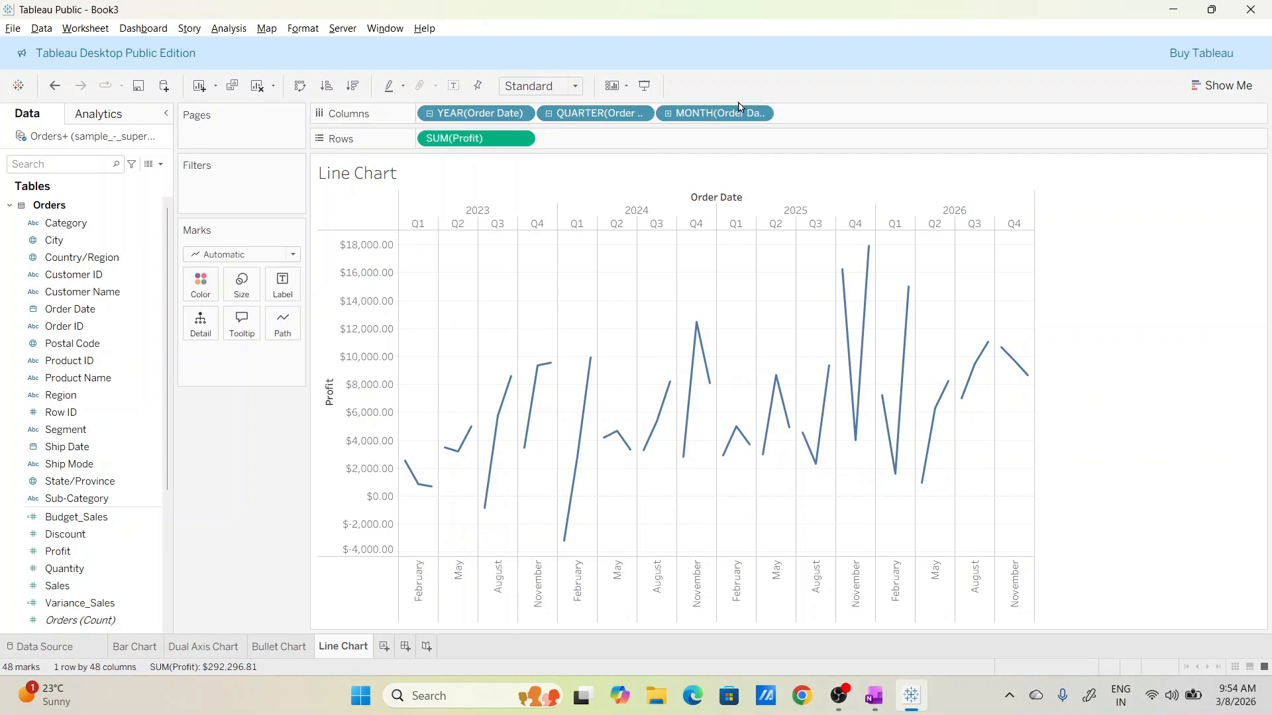
{"action": "left_click", "coordinate": [760, 114]}
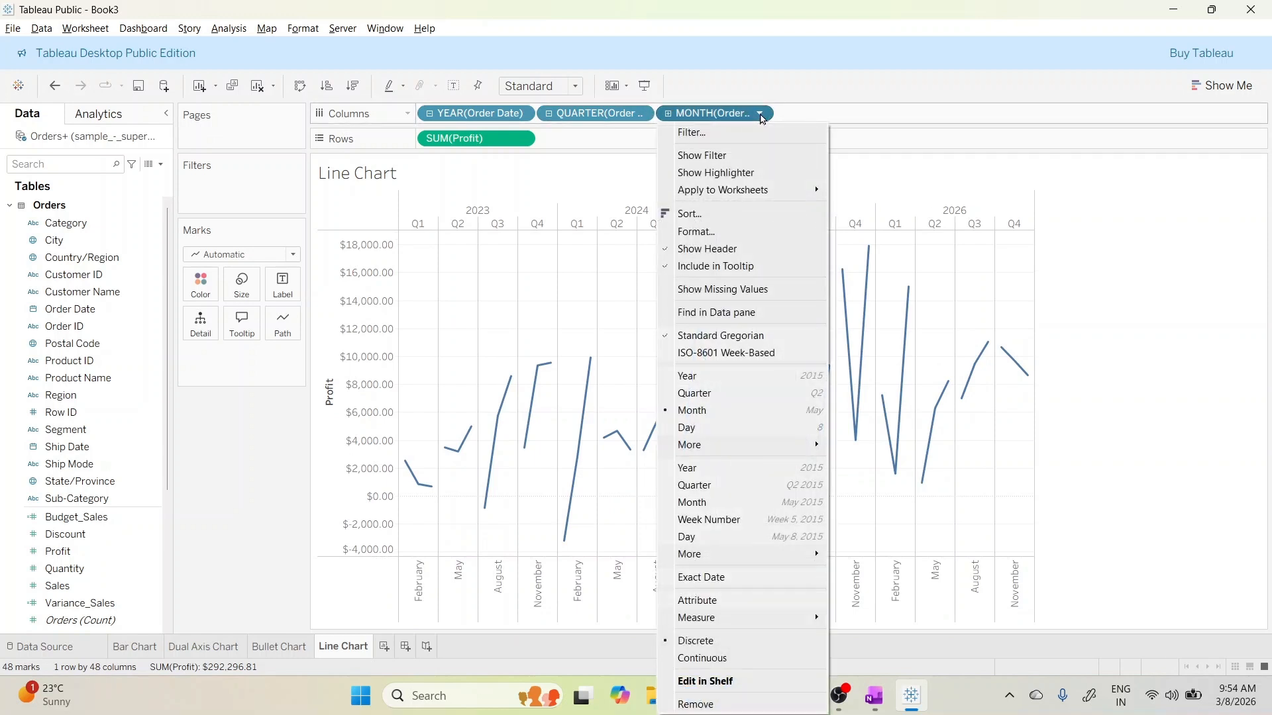
{"action": "left_click", "coordinate": [551, 116]}
{"action": "left_click", "coordinate": [551, 116]}
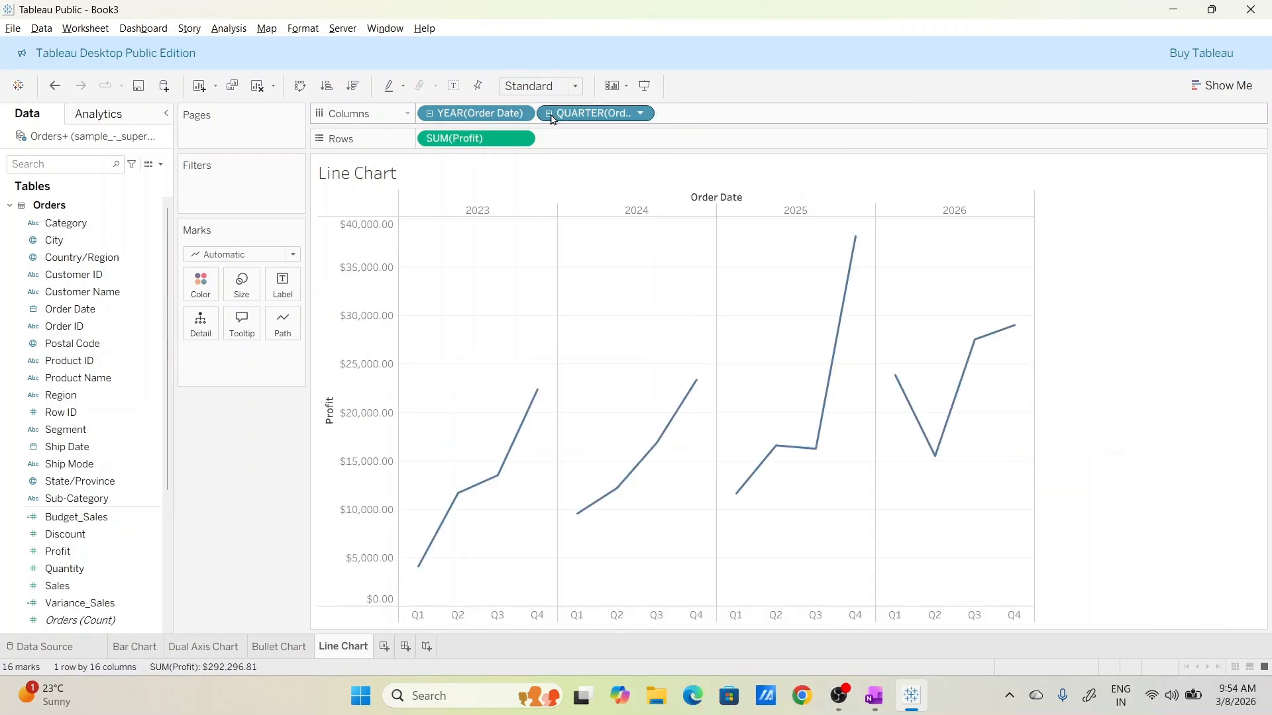
{"action": "left_click", "coordinate": [551, 117]}
{"action": "left_click", "coordinate": [551, 117]}
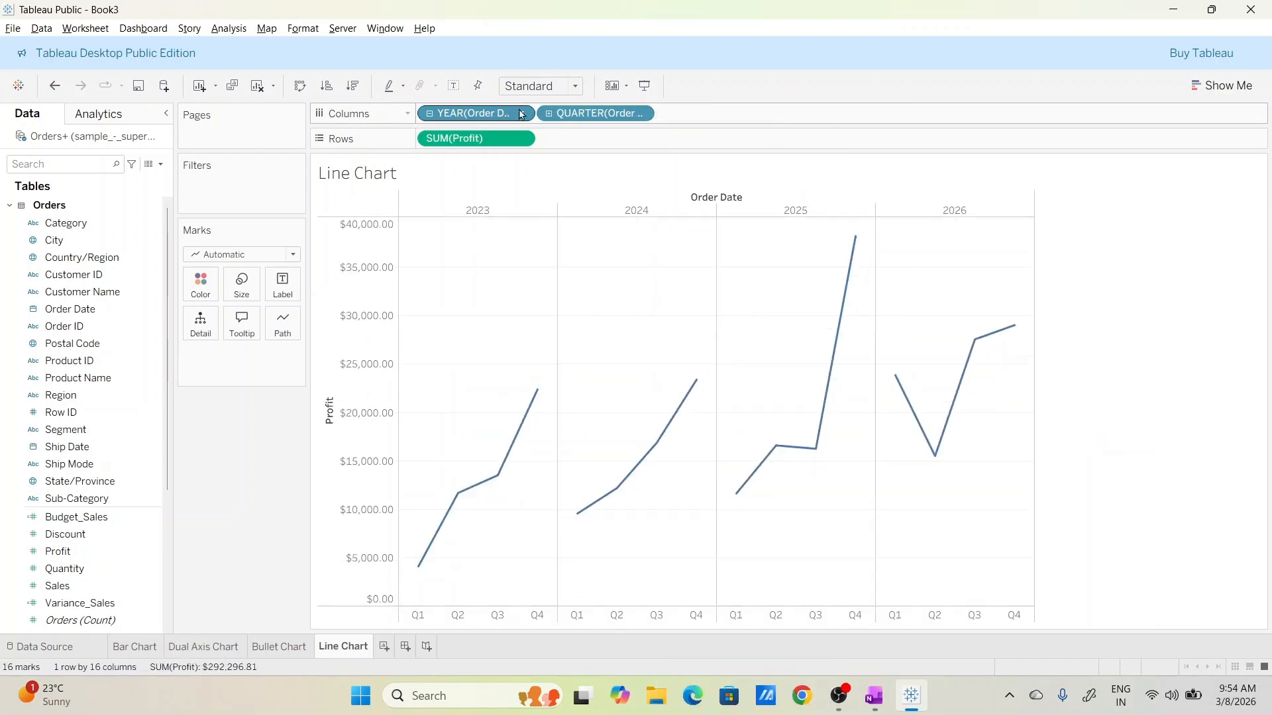
{"action": "left_click", "coordinate": [434, 116]}
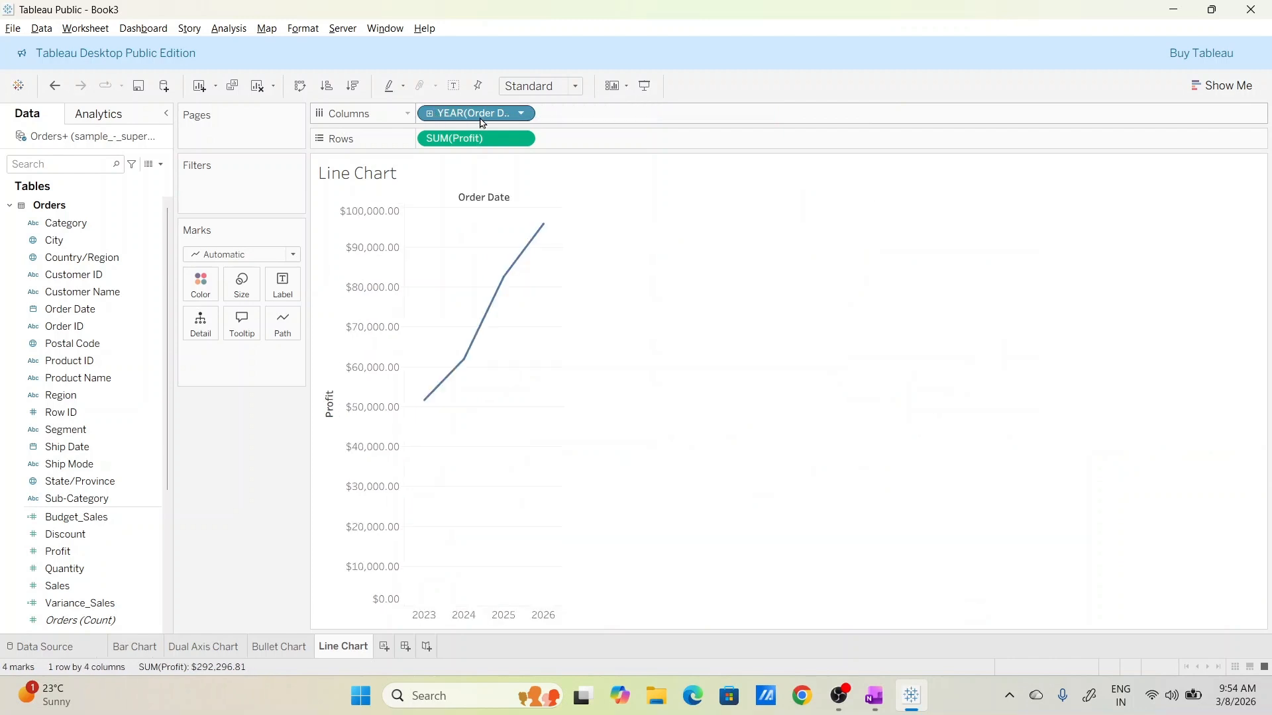
Step: Change Order Date on Columns to the discrete Quarter date part and inspect the profit points for Q1 to Q3
{"action": "left_click", "coordinate": [521, 117]}
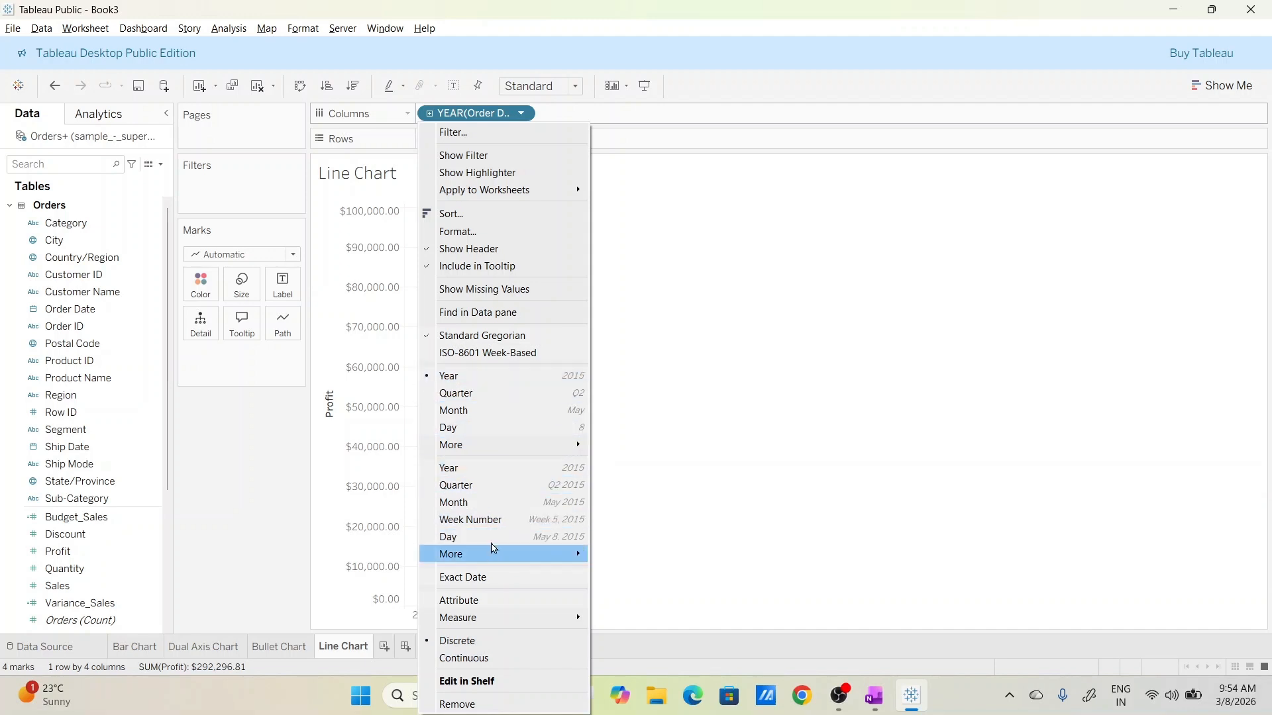
{"action": "left_click", "coordinate": [501, 396]}
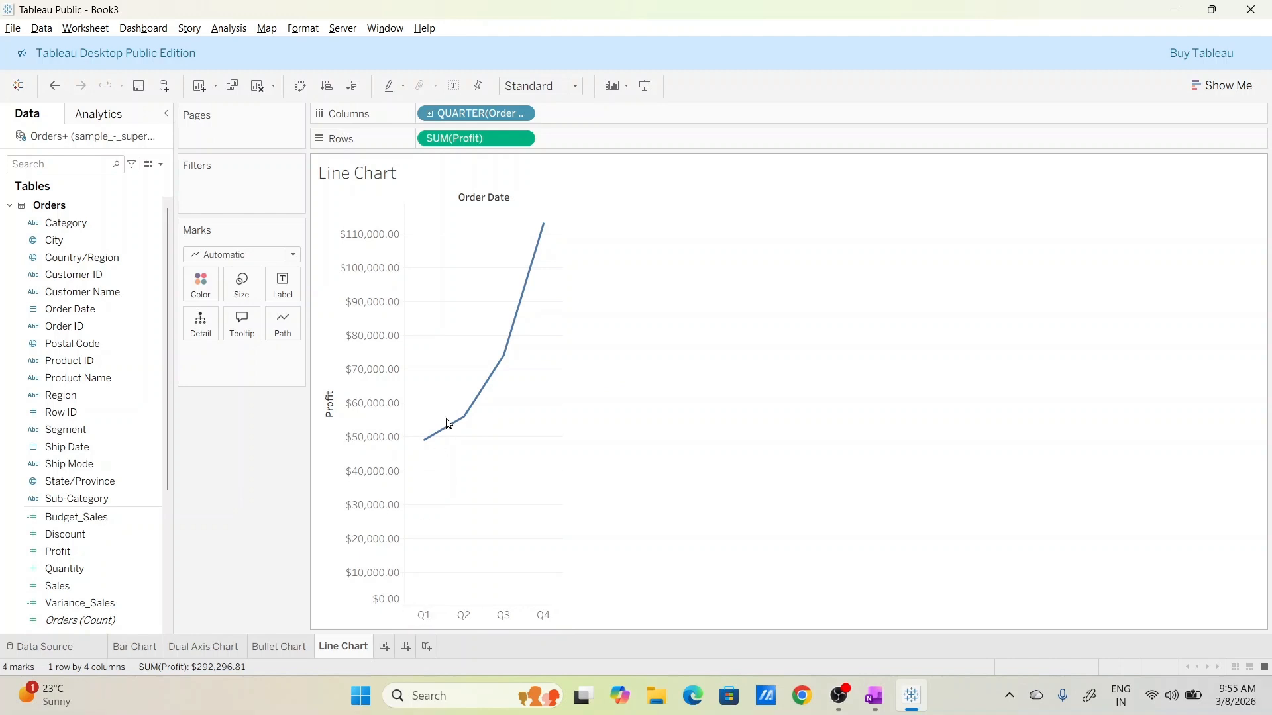
{"action": "mouse_move", "coordinate": [439, 438]}
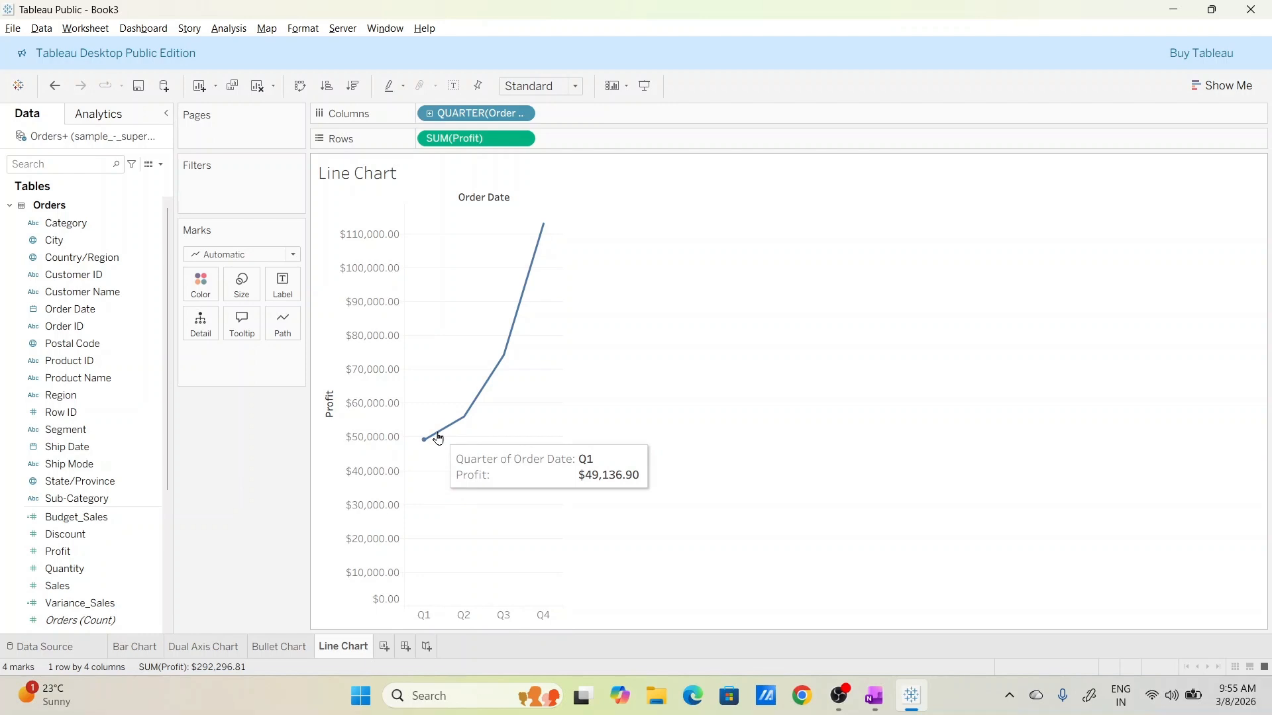
{"action": "mouse_move", "coordinate": [469, 416]}
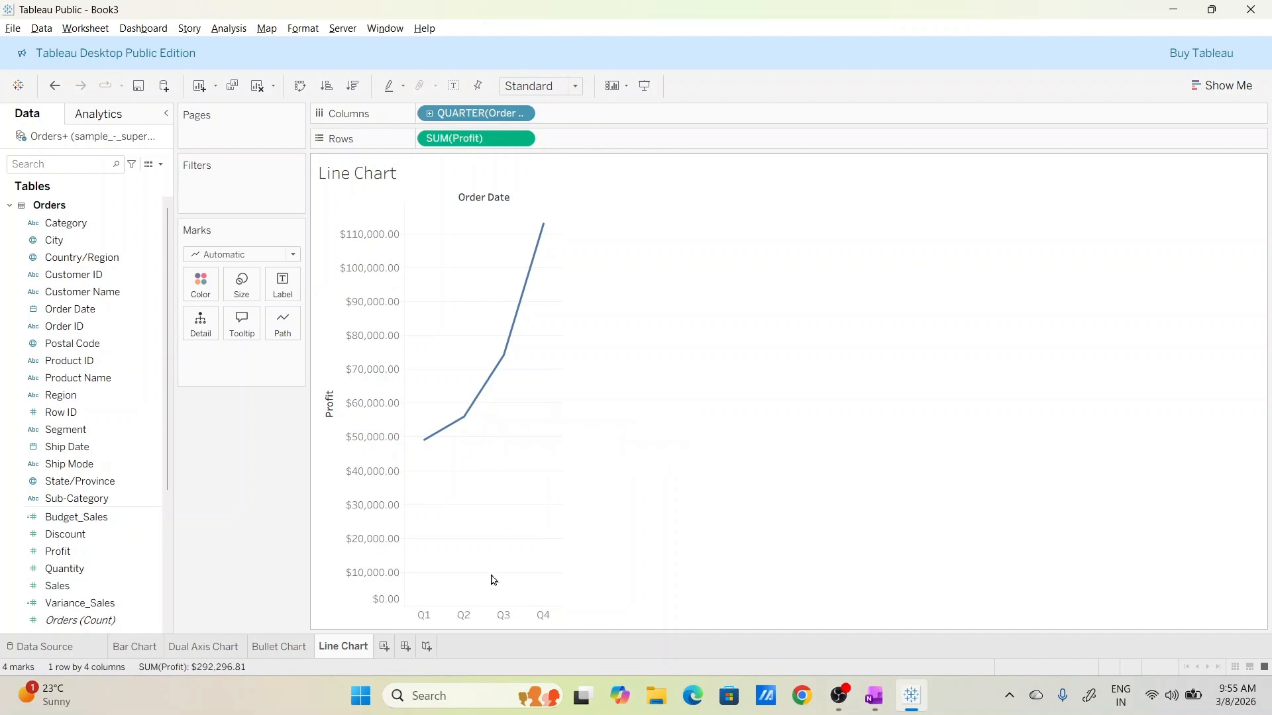
{"action": "mouse_move", "coordinate": [494, 366]}
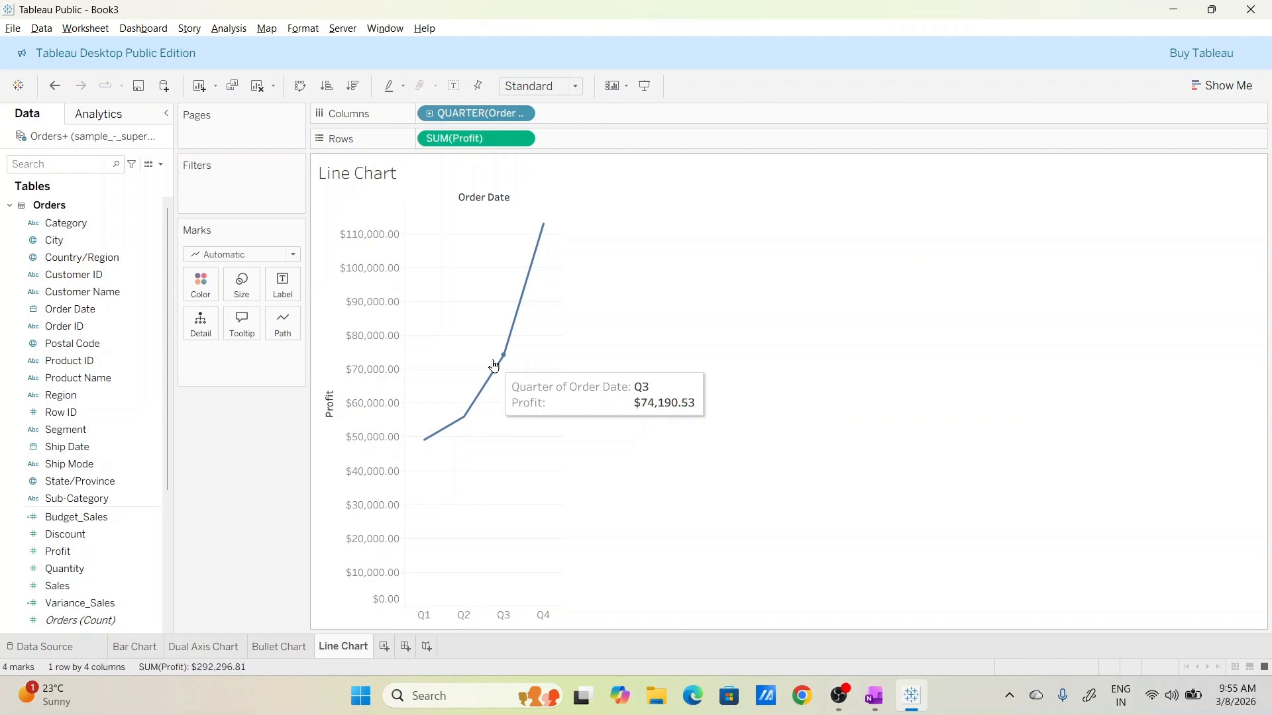
Step: Change Order Date to the continuous Quarter with year and inspect the quarterly profit points along the line
{"action": "left_click", "coordinate": [522, 114]}
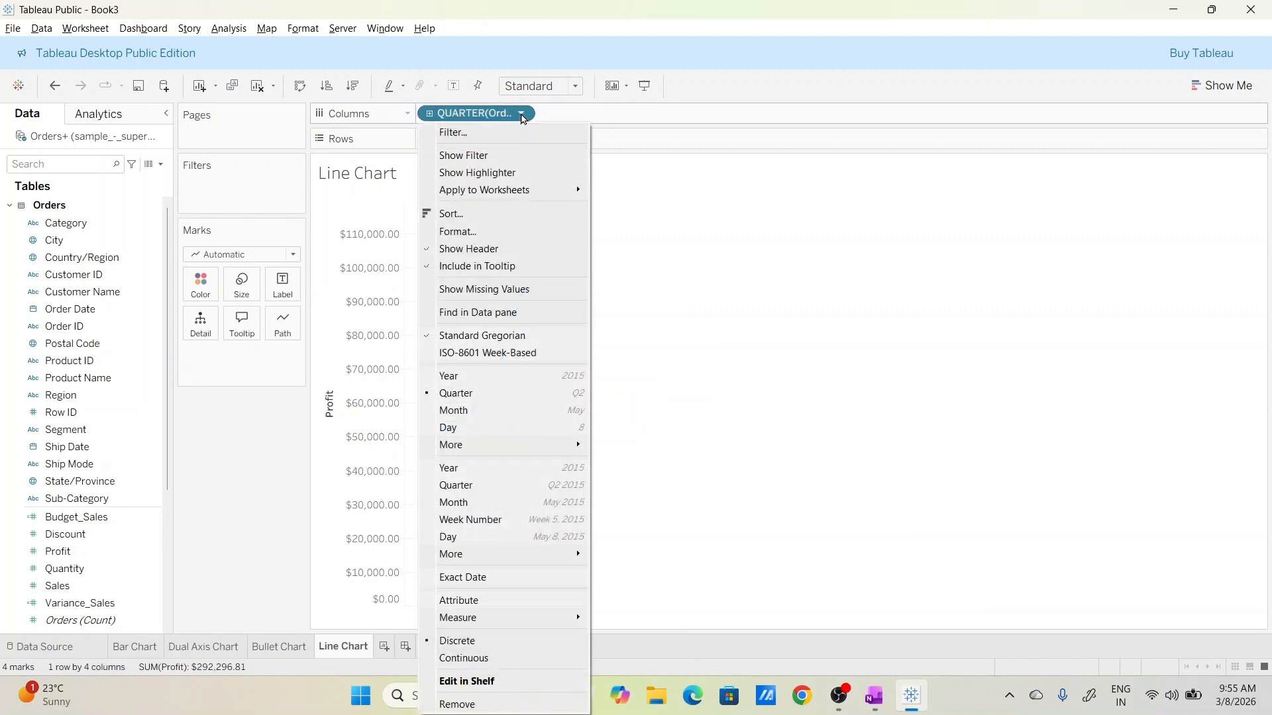
{"action": "left_click", "coordinate": [483, 486]}
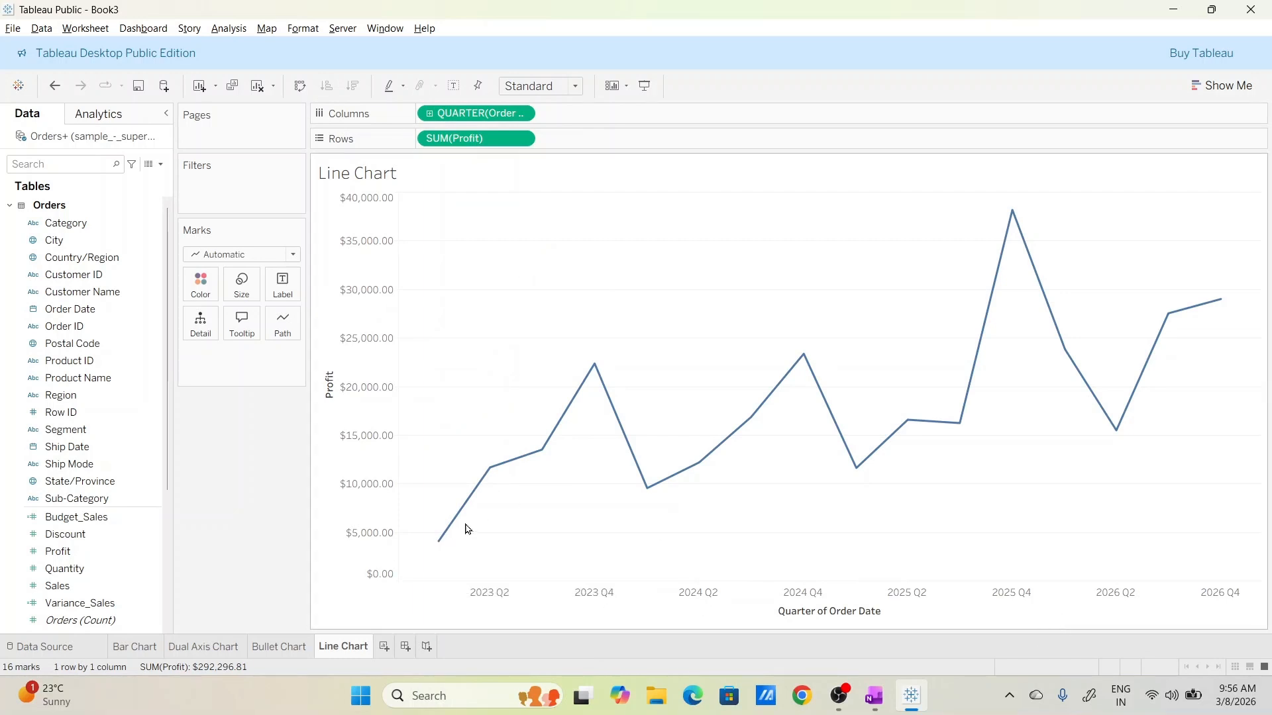
{"action": "mouse_move", "coordinate": [483, 487]}
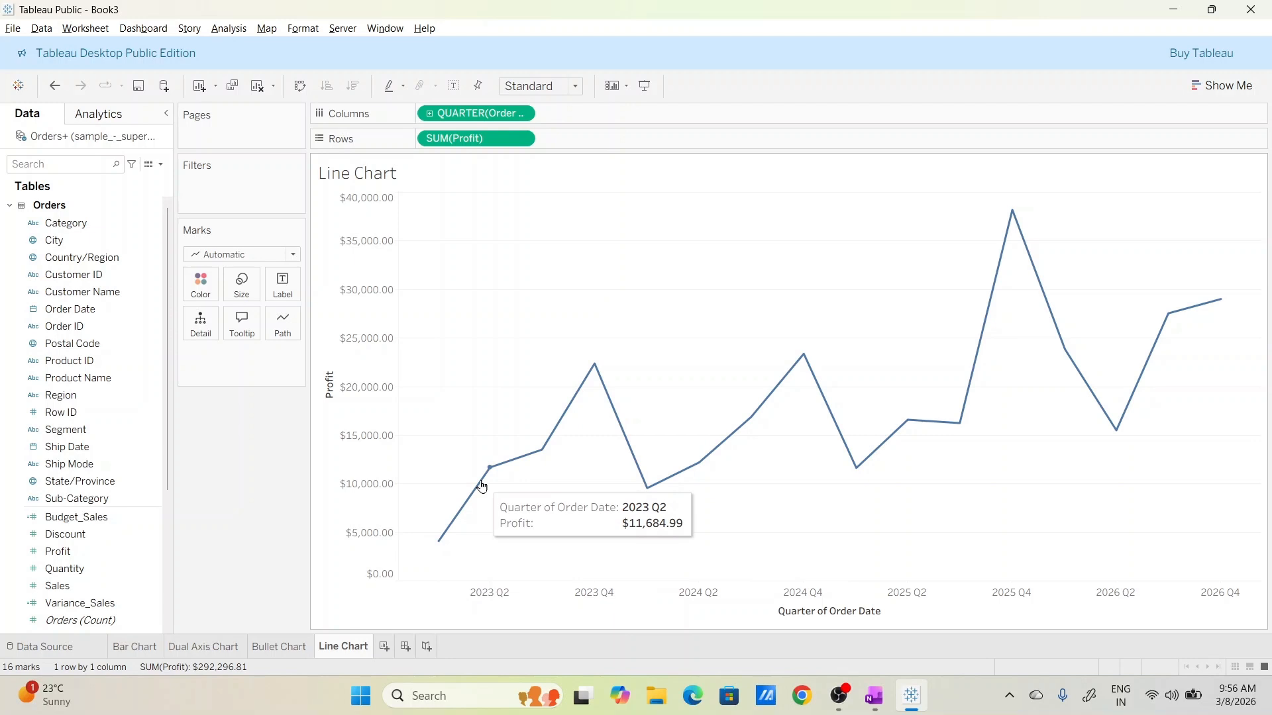
{"action": "mouse_move", "coordinate": [535, 455]}
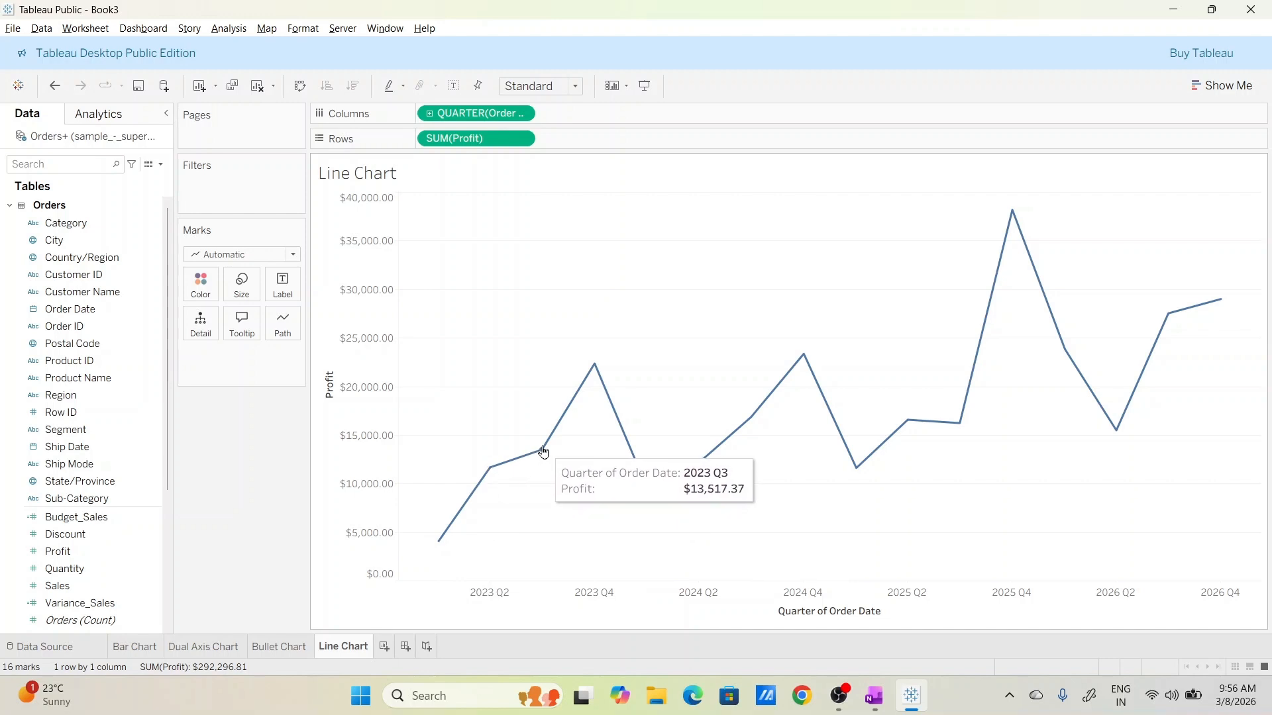
{"action": "mouse_move", "coordinate": [595, 366]}
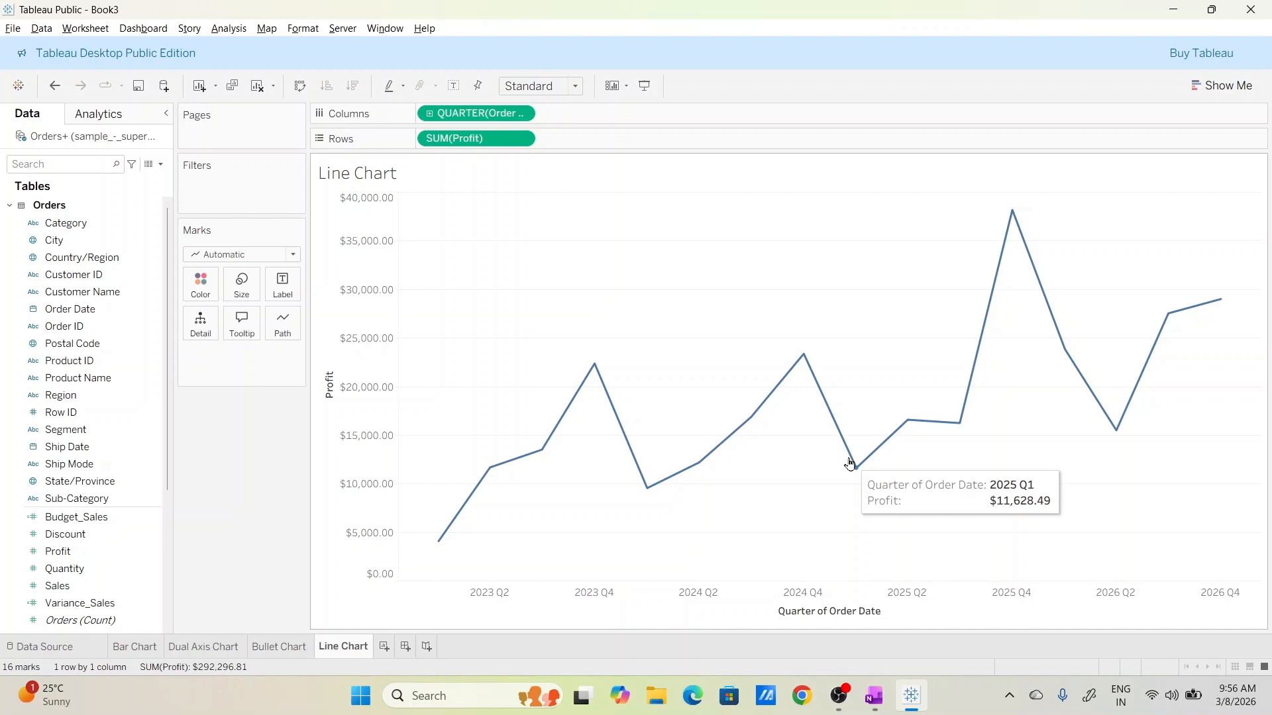
{"action": "mouse_move", "coordinate": [1117, 431]}
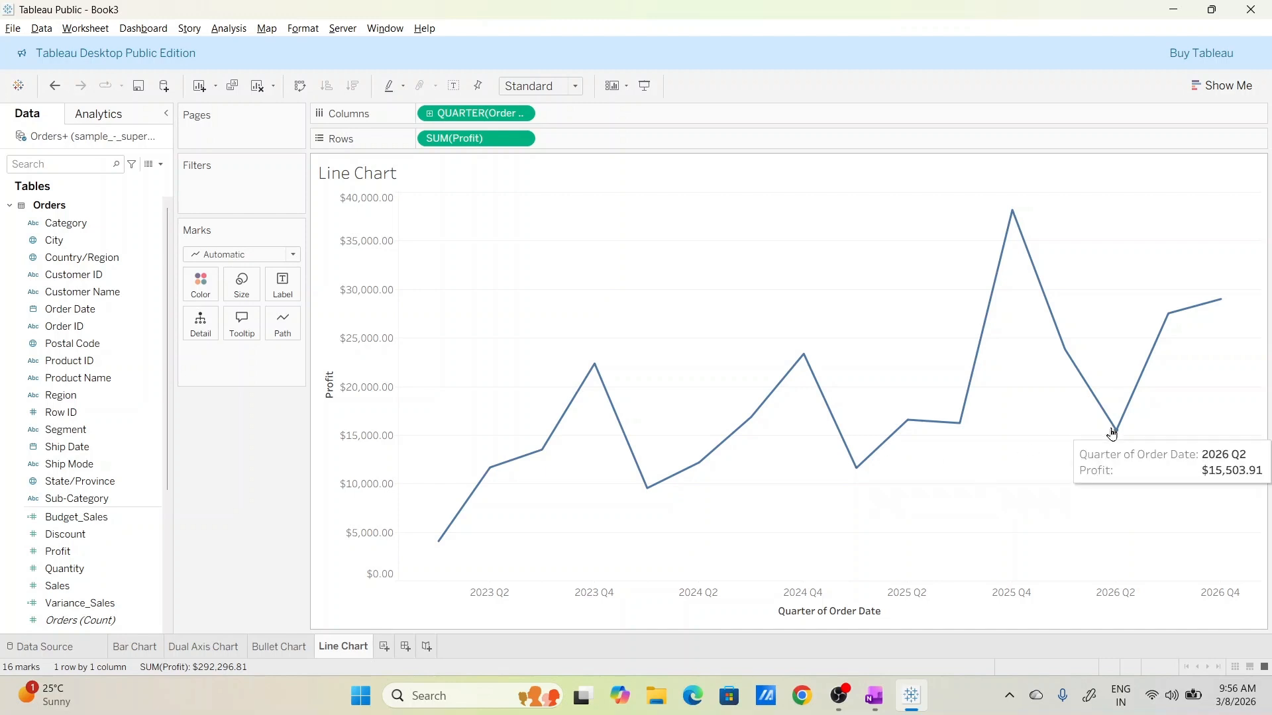
{"action": "mouse_move", "coordinate": [1008, 209]}
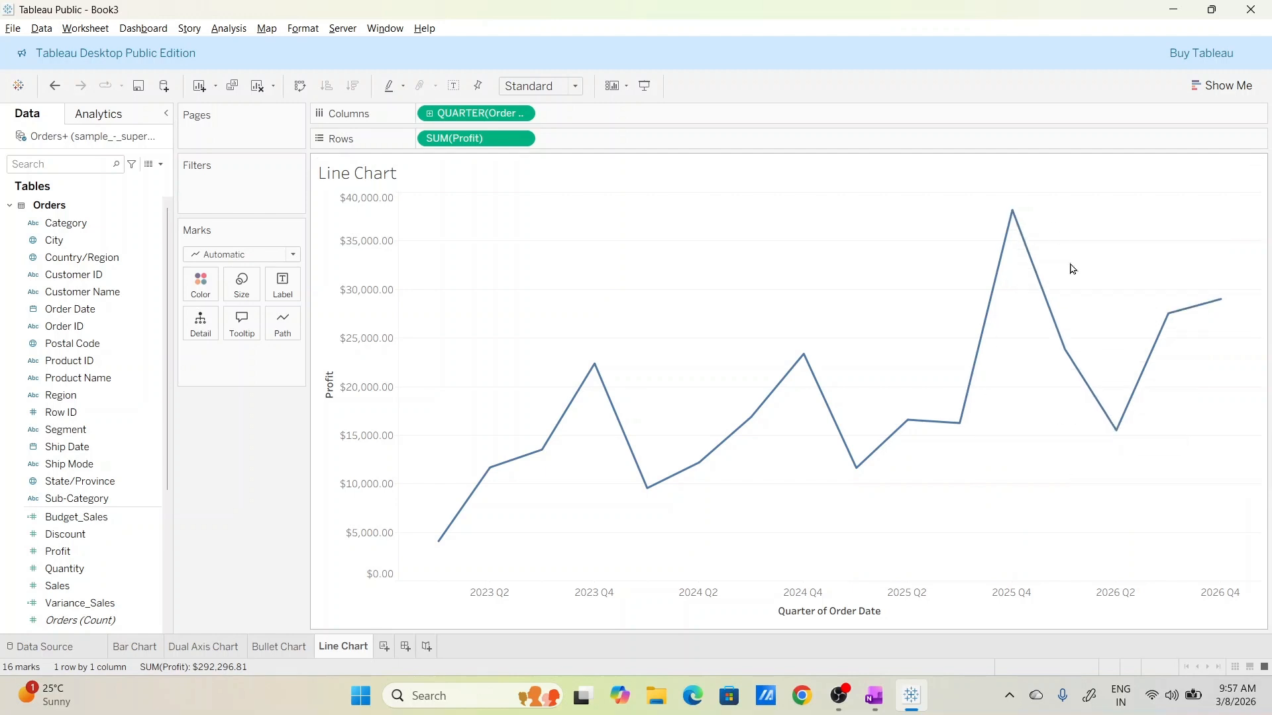
{"action": "mouse_move", "coordinate": [1061, 356]}
Step: Drill the continuous Order Date down through month and week to day, roll it back up to week, and inspect weekly profits
{"action": "left_click", "coordinate": [429, 117]}
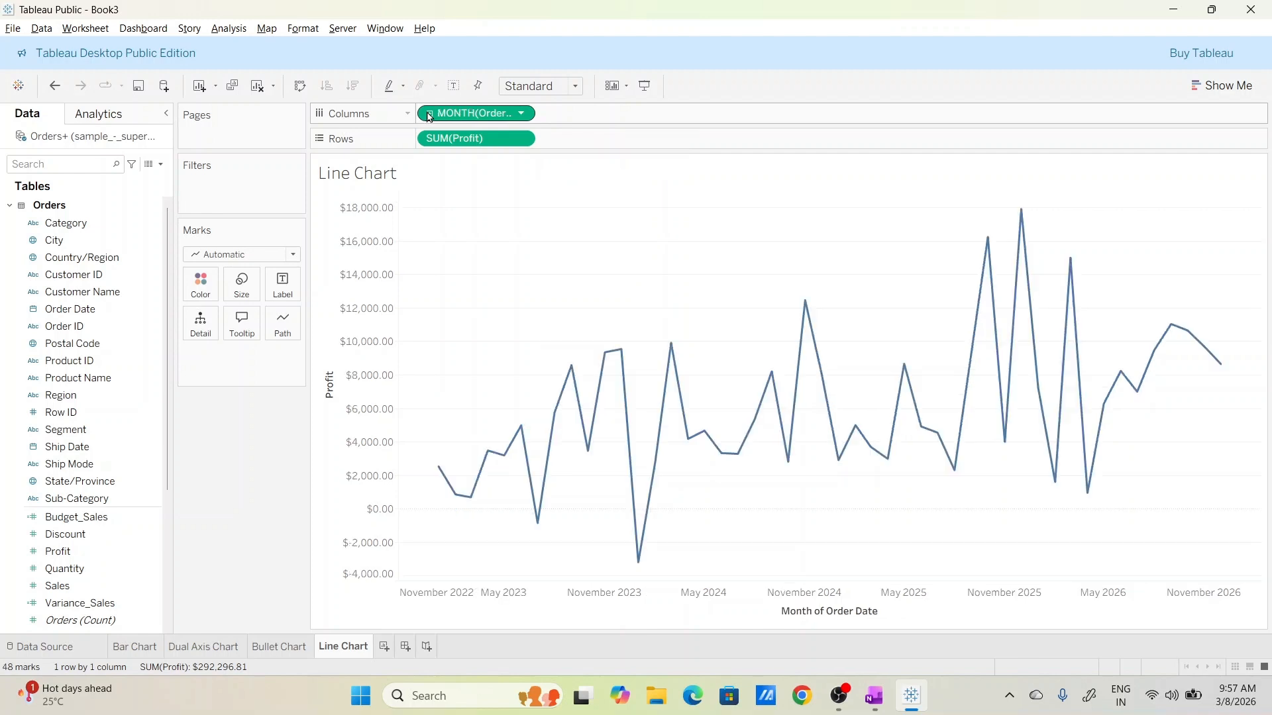
{"action": "left_click", "coordinate": [429, 118]}
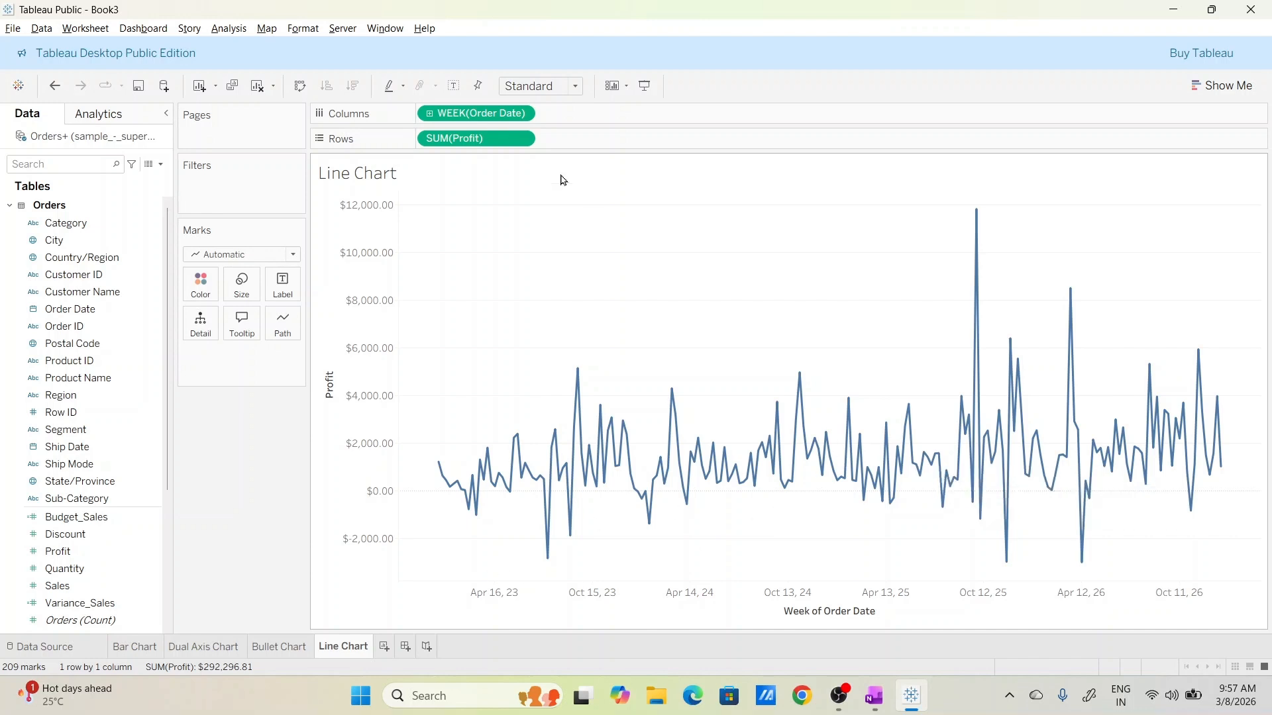
{"action": "left_click", "coordinate": [432, 116]}
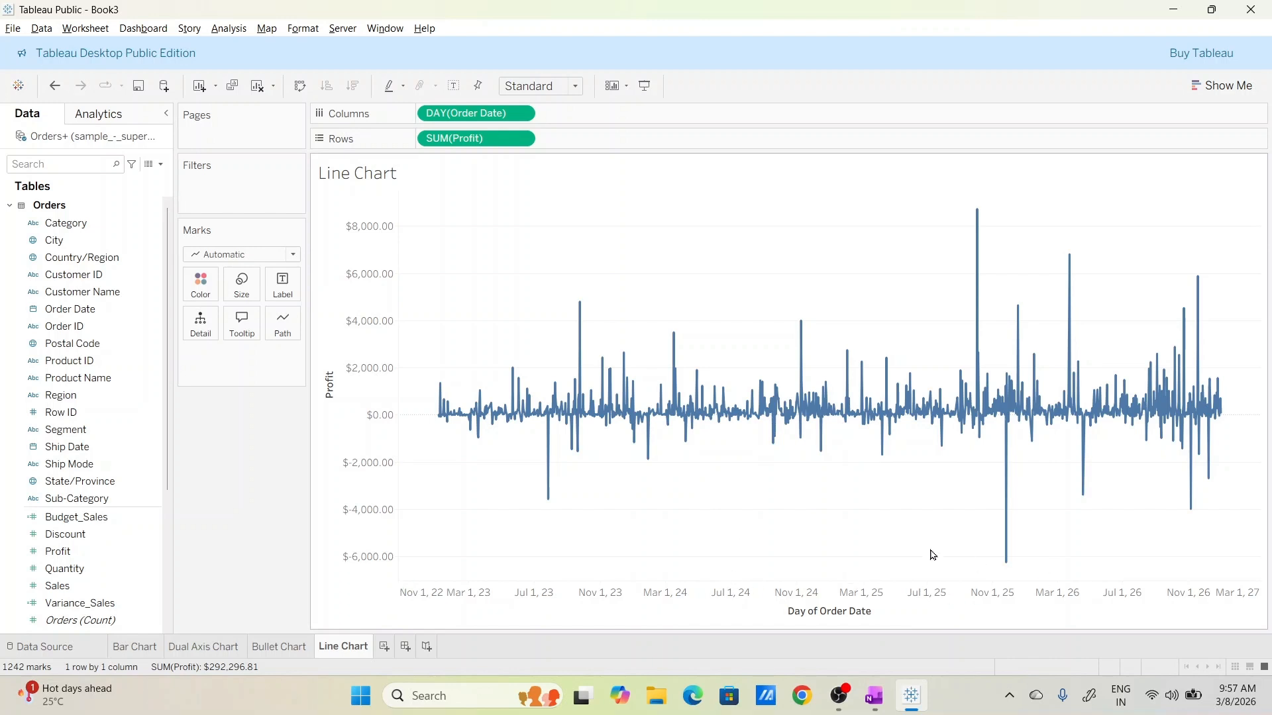
{"action": "left_click", "coordinate": [1260, 603]}
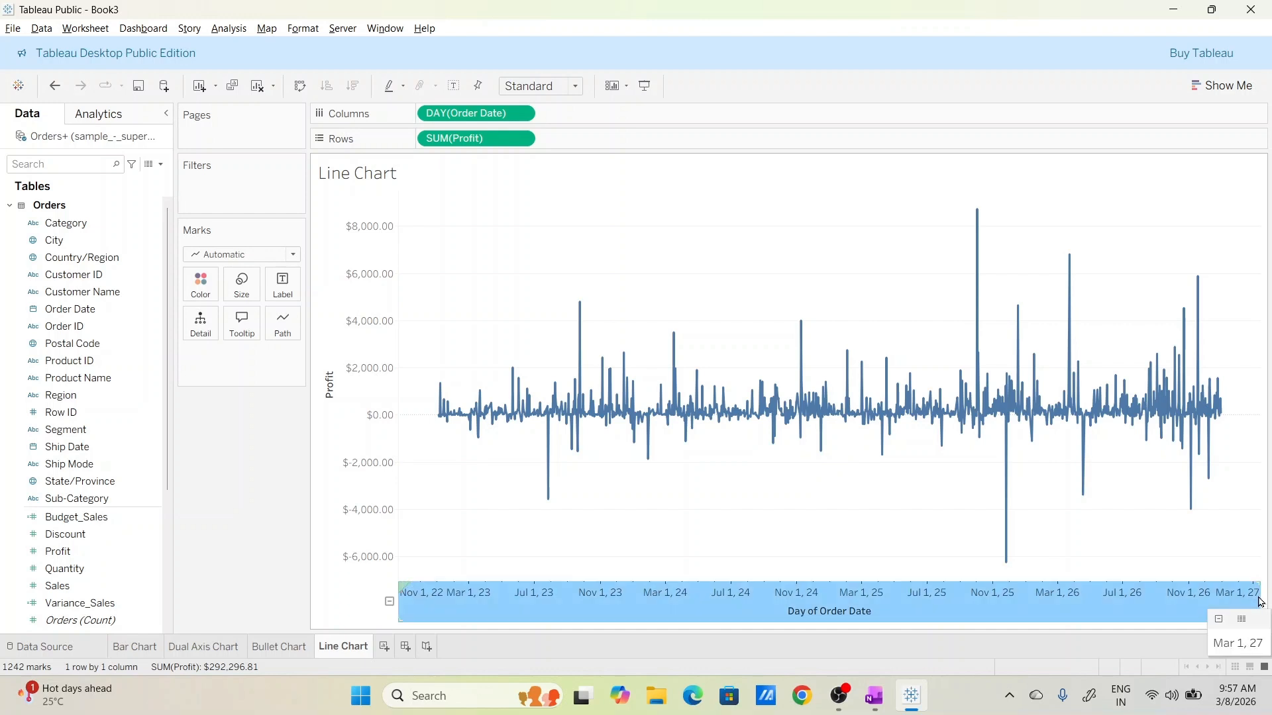
{"action": "left_click", "coordinate": [390, 603]}
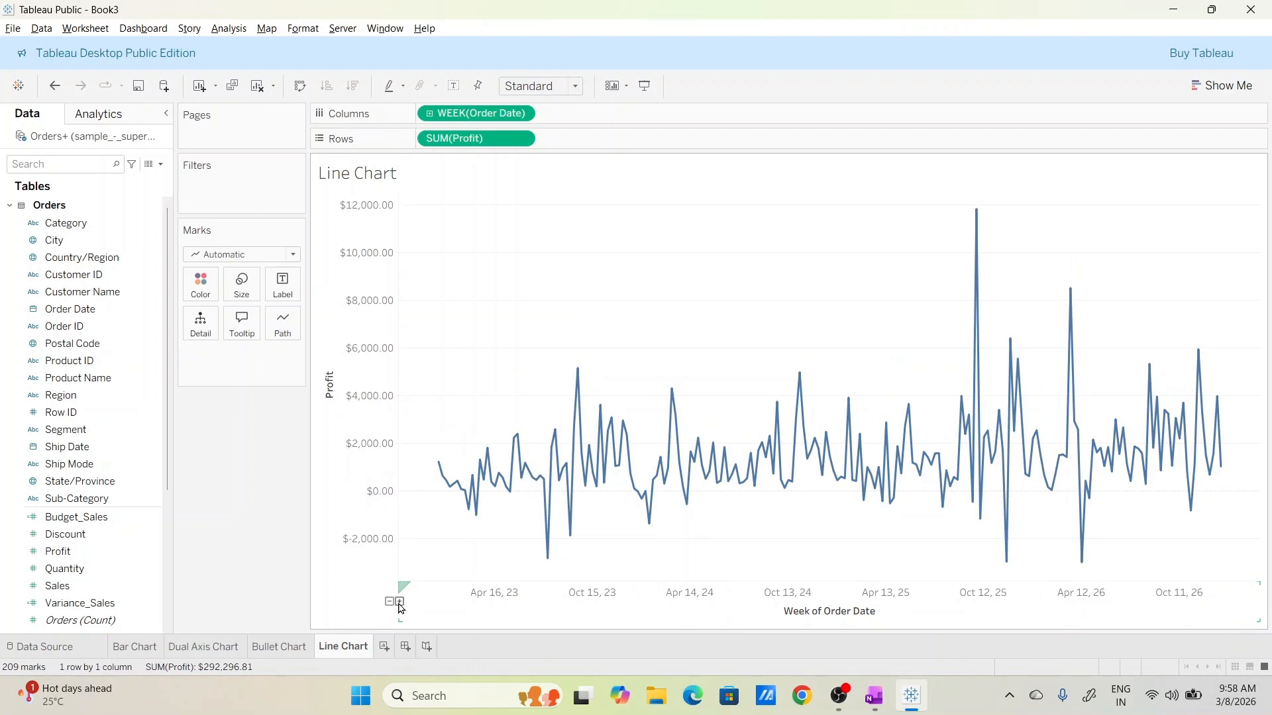
{"action": "mouse_move", "coordinate": [573, 485]}
{"action": "mouse_move", "coordinate": [787, 477]}
{"action": "mouse_move", "coordinate": [938, 472]}
{"action": "mouse_move", "coordinate": [649, 500]}
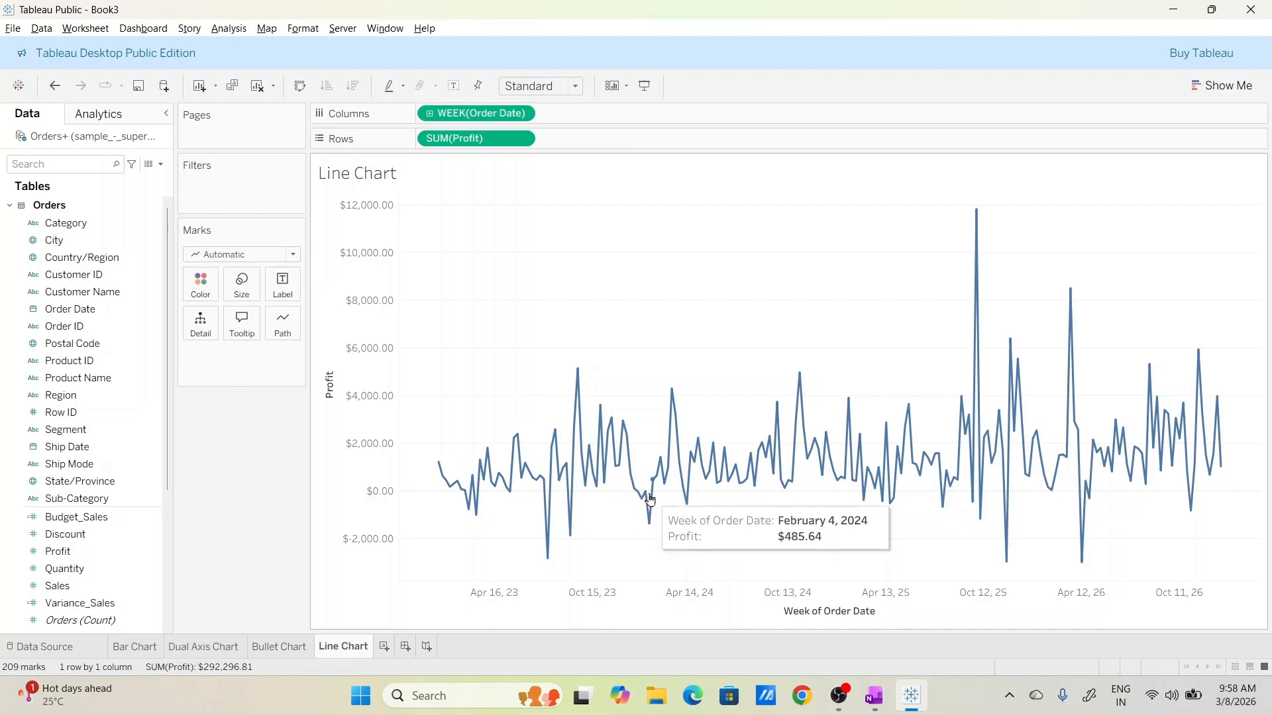